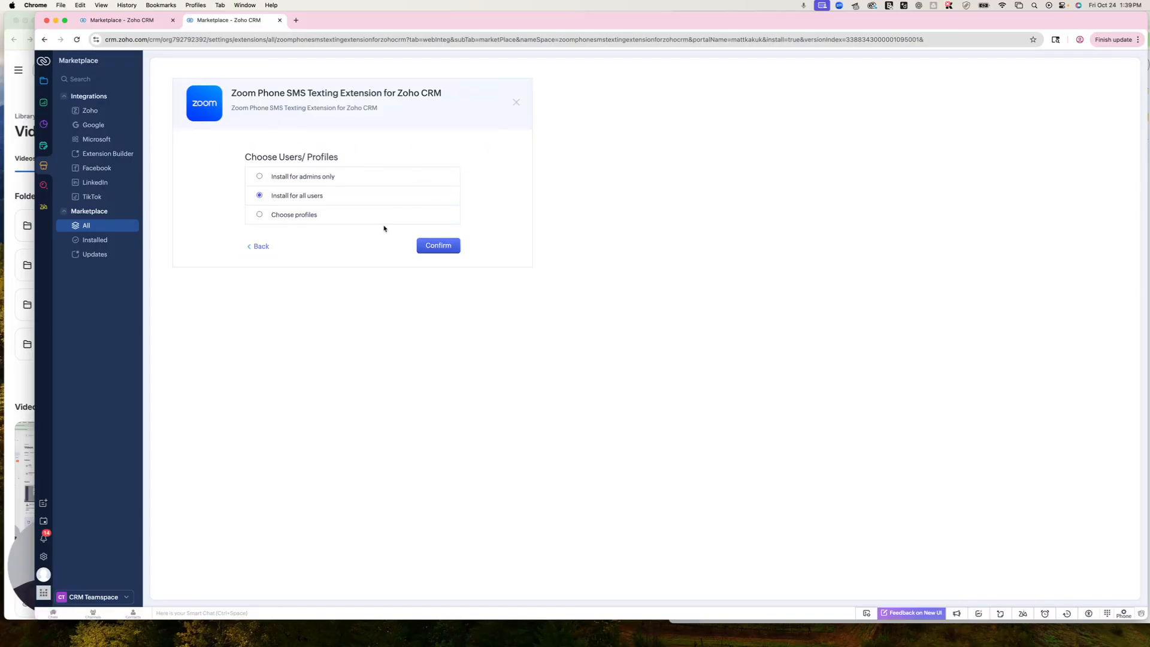
Install the Zoom Phone SMS Texting extension for all users with the 10-day free trial and dismiss the installation status
click(430, 245)
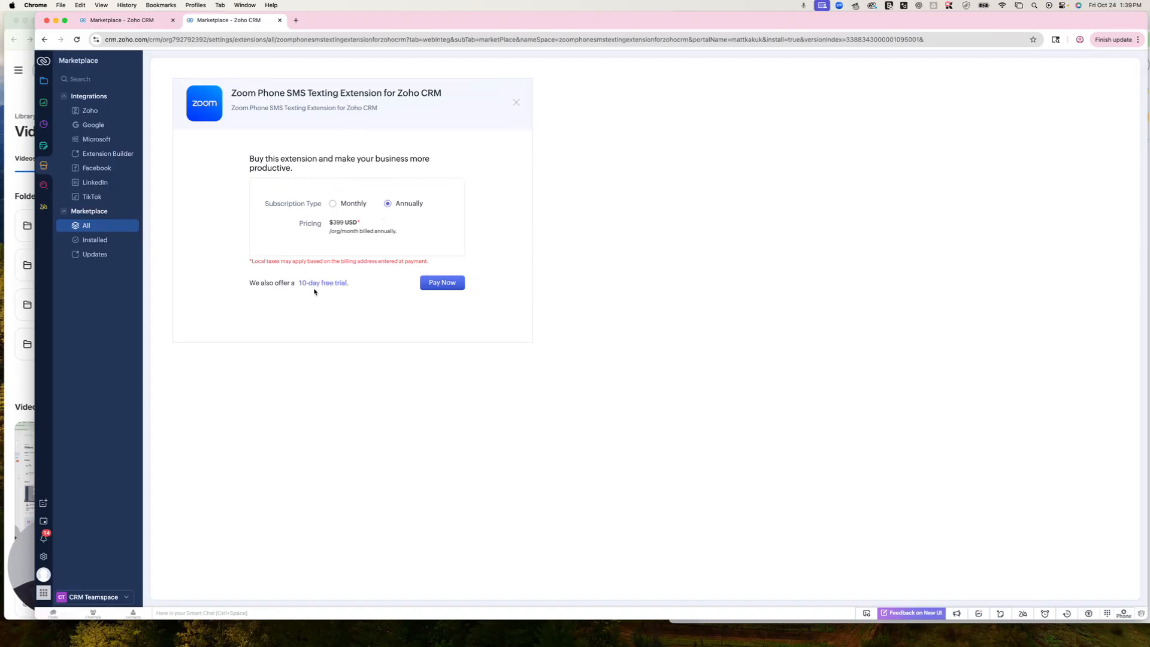
click(317, 286)
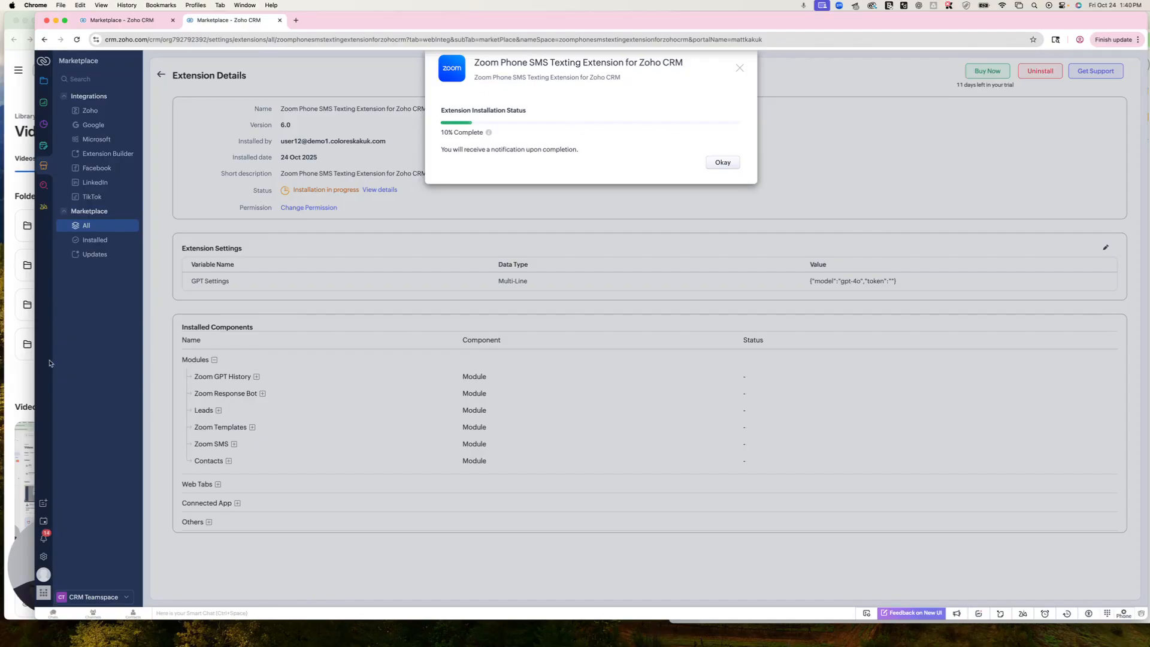
drag(36, 357, 164, 366)
click(149, 602)
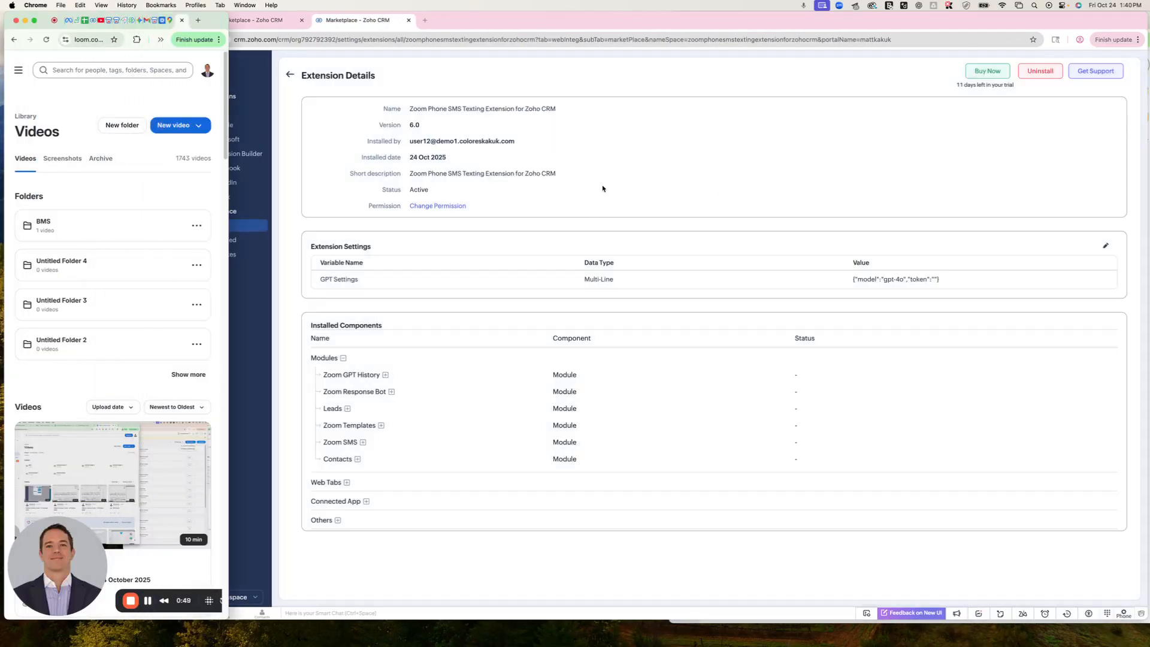
click(576, 164)
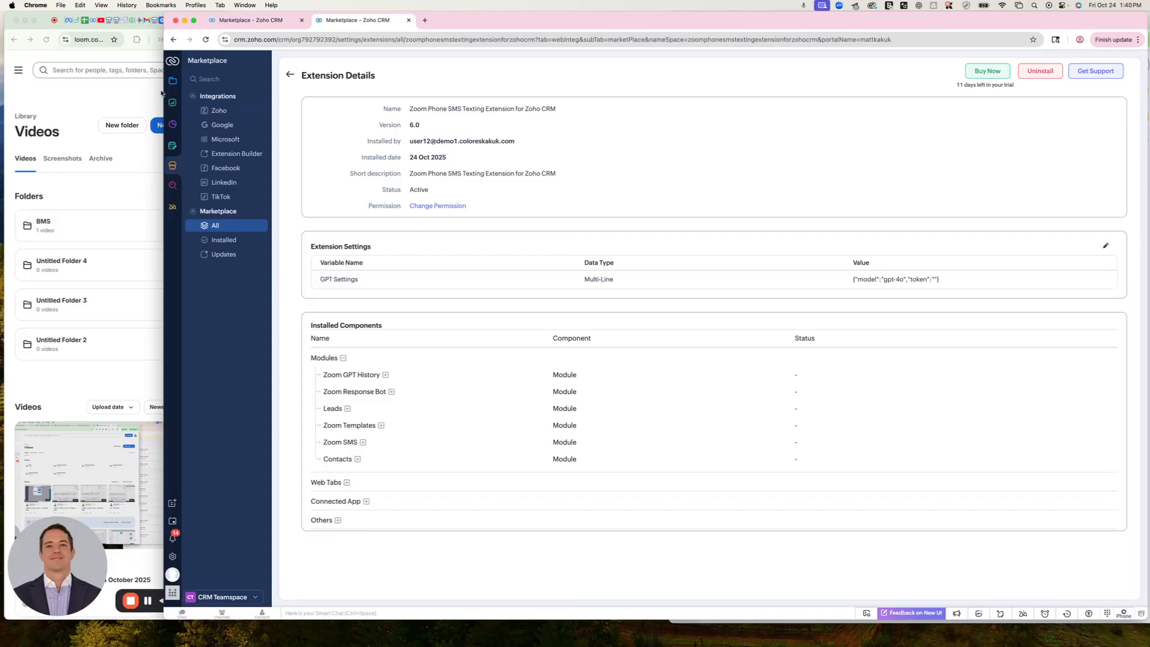
drag(164, 88, 60, 85)
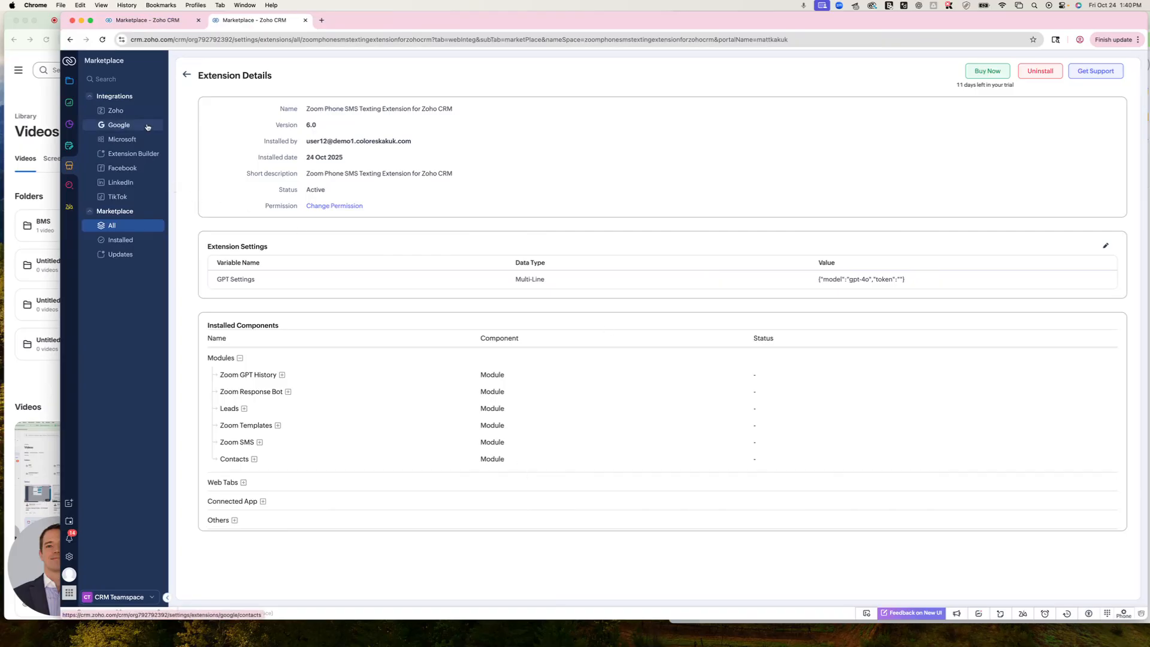
Go to the Zoom Account Manager among the CRM modules, viewing the Zoom SMS module on the way
click(69, 80)
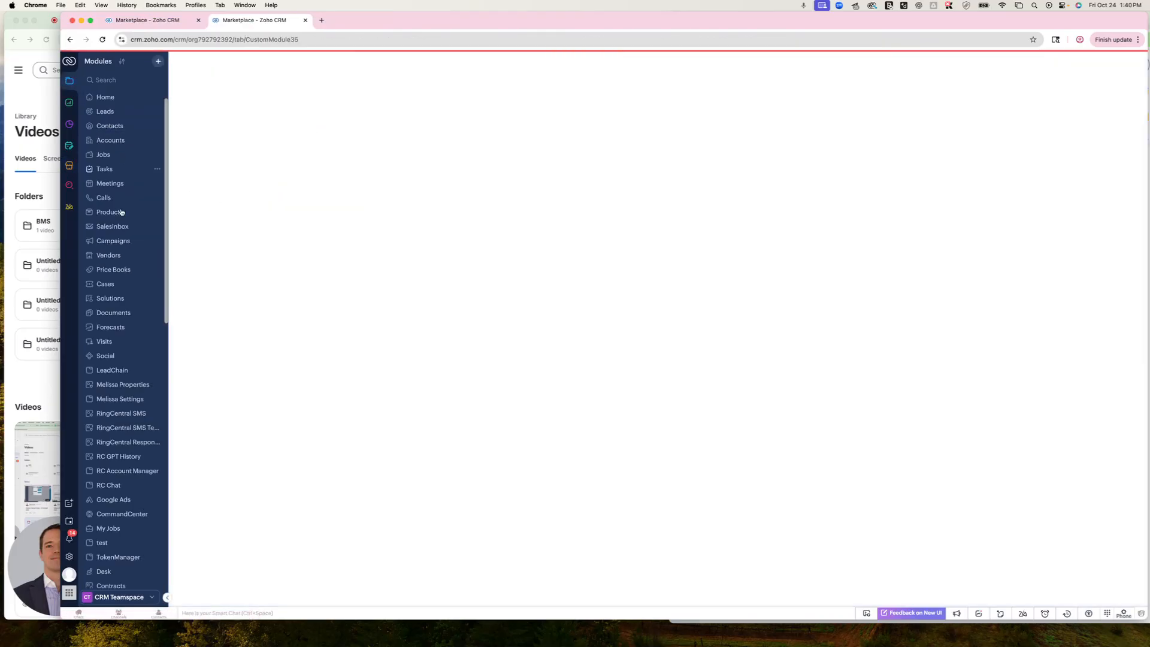
scroll(120, 300, down, 10)
click(112, 503)
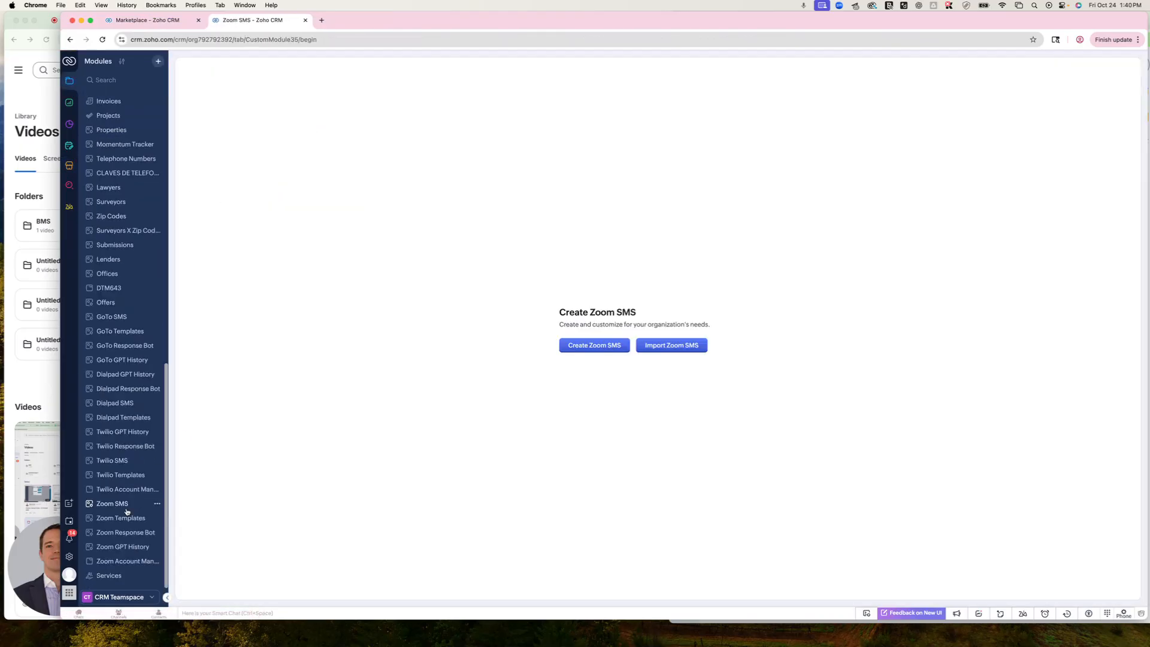
click(119, 562)
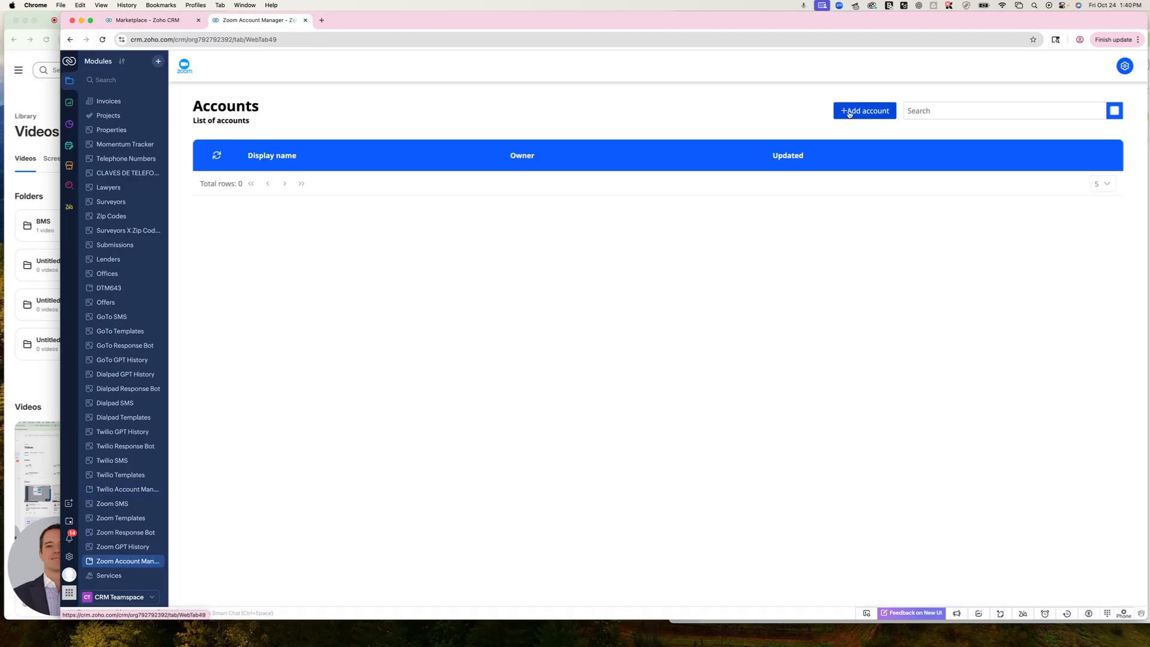
Start adding a Zoom account and bring up the Zoom sign-in form
click(849, 114)
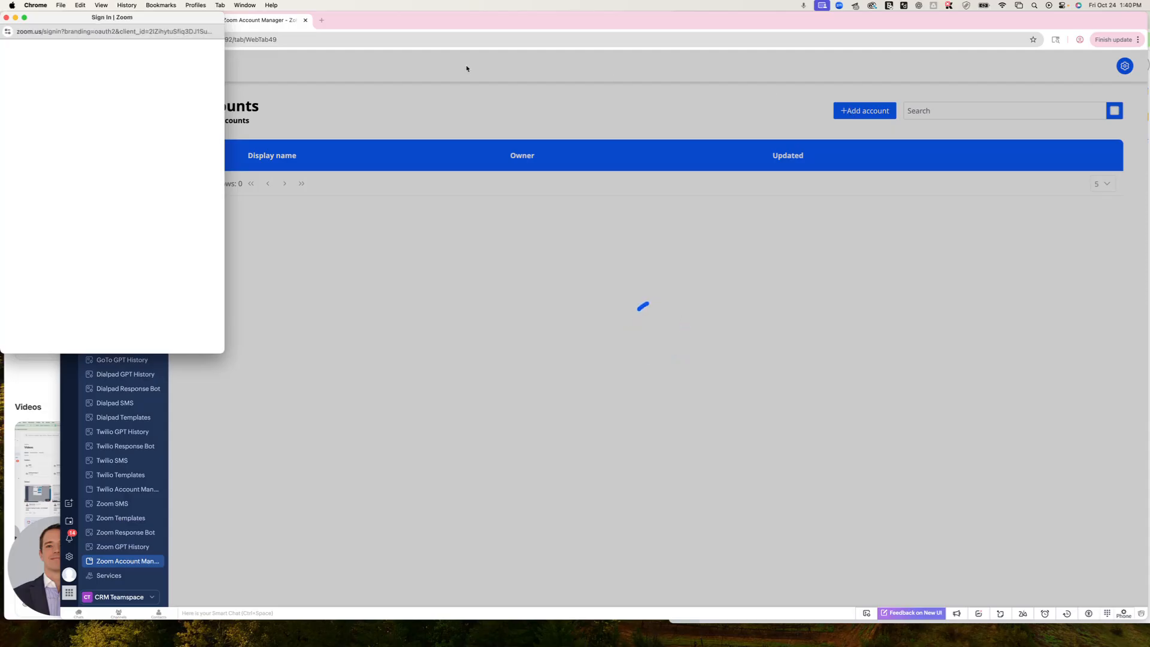
drag(174, 18, 552, 150)
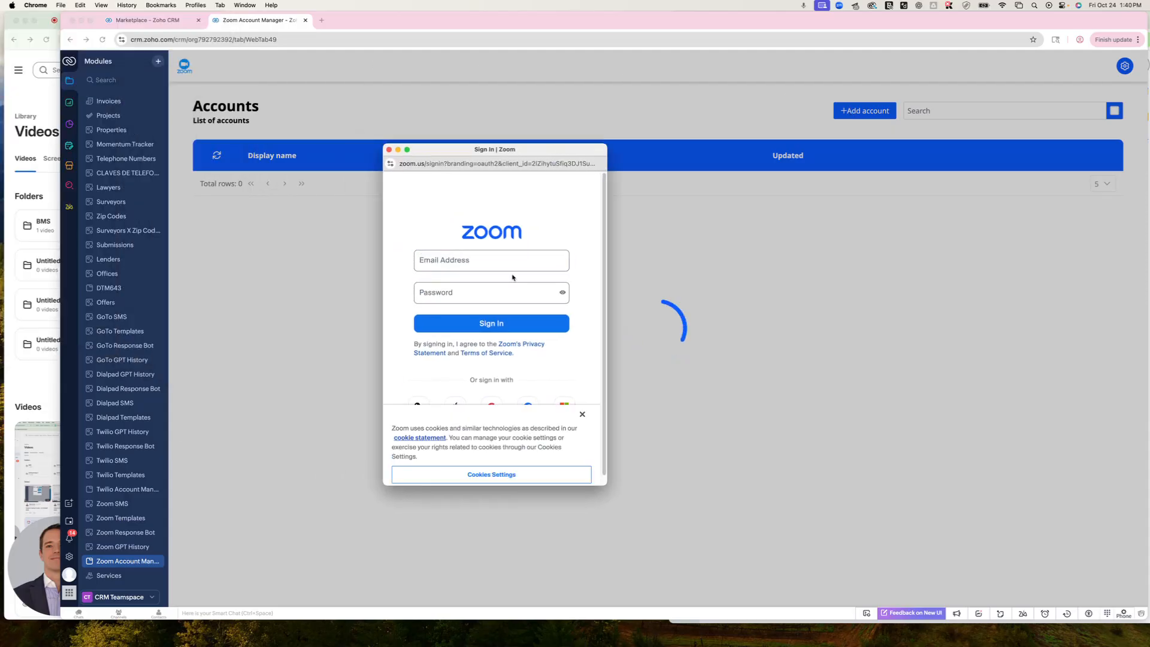
click(469, 253)
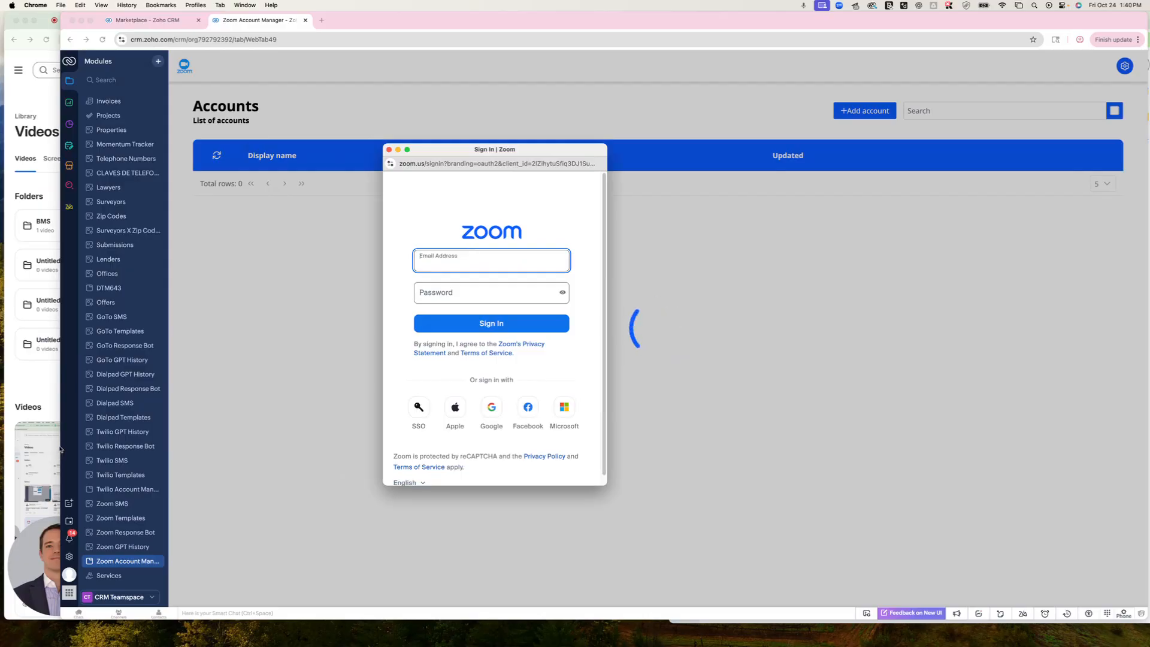
drag(61, 450, 138, 450)
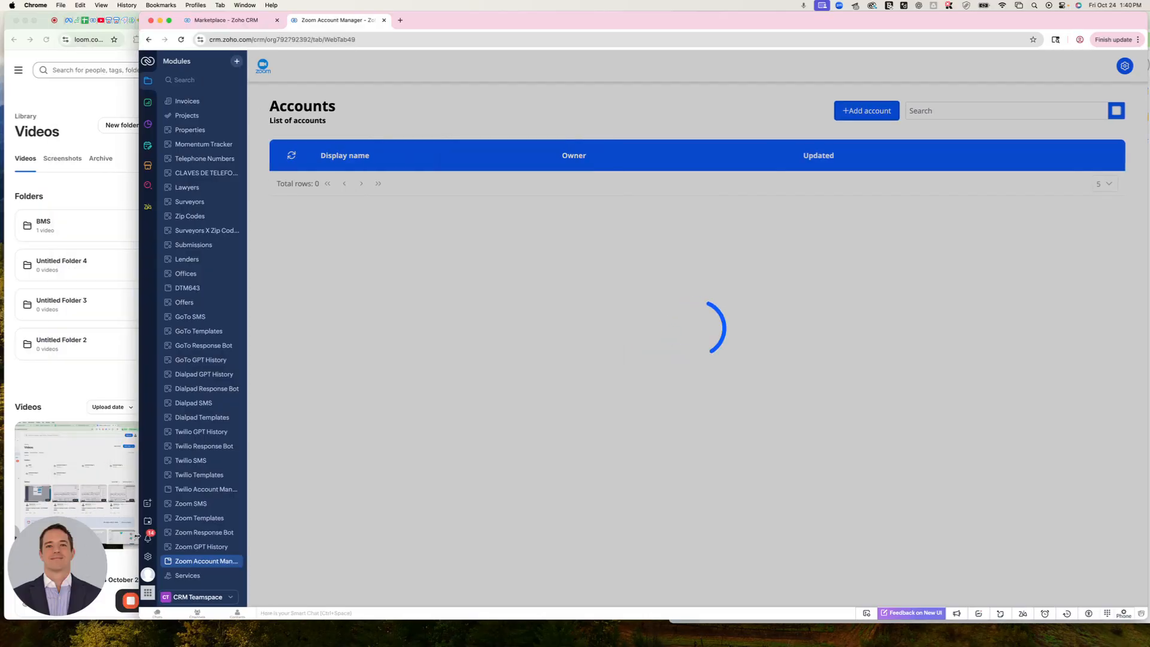
drag(179, 538, 185, 538)
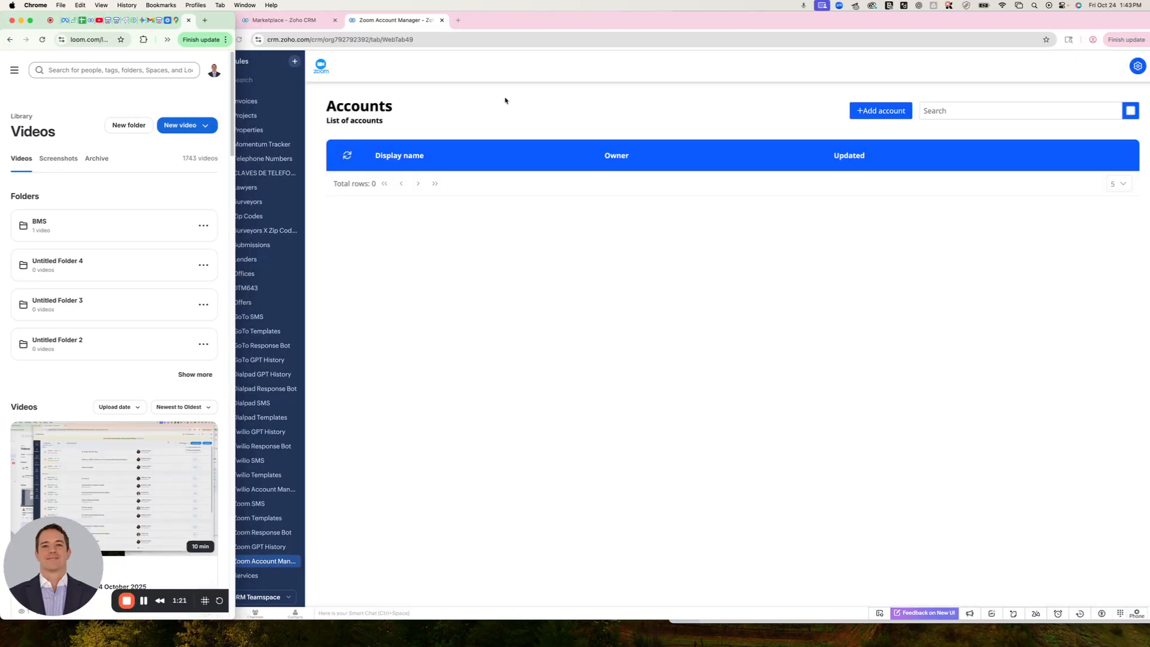
Refresh the list of Zoom accounts and reload the Zoom Account Manager page
drag(195, 81, 88, 81)
click(245, 155)
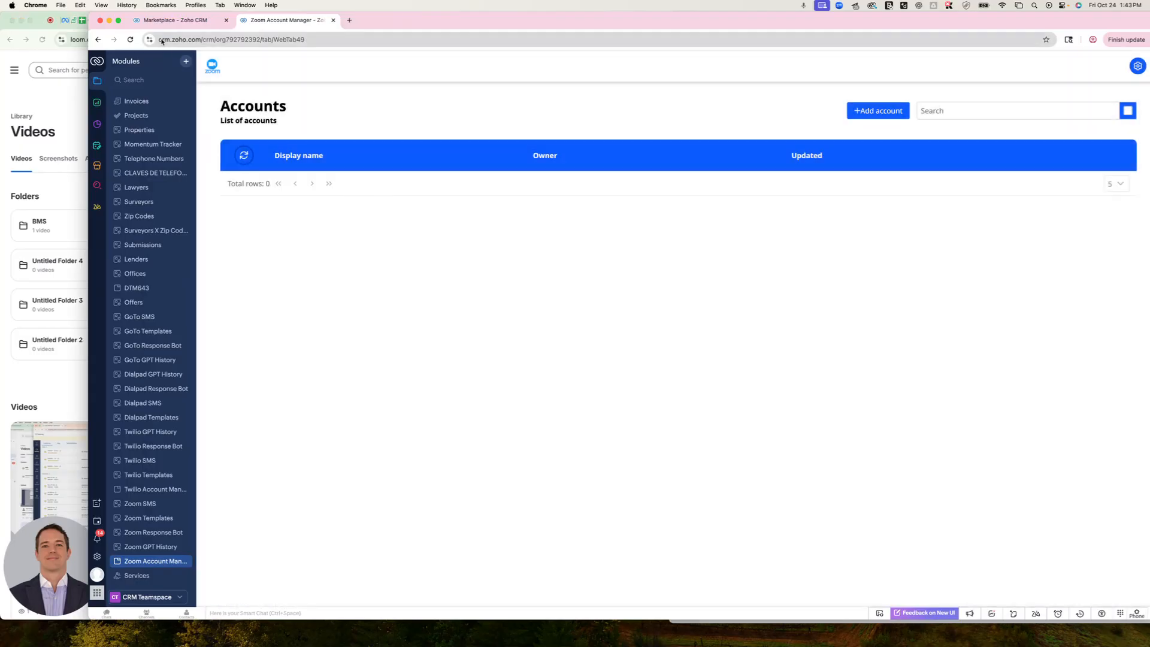
click(131, 40)
click(335, 39)
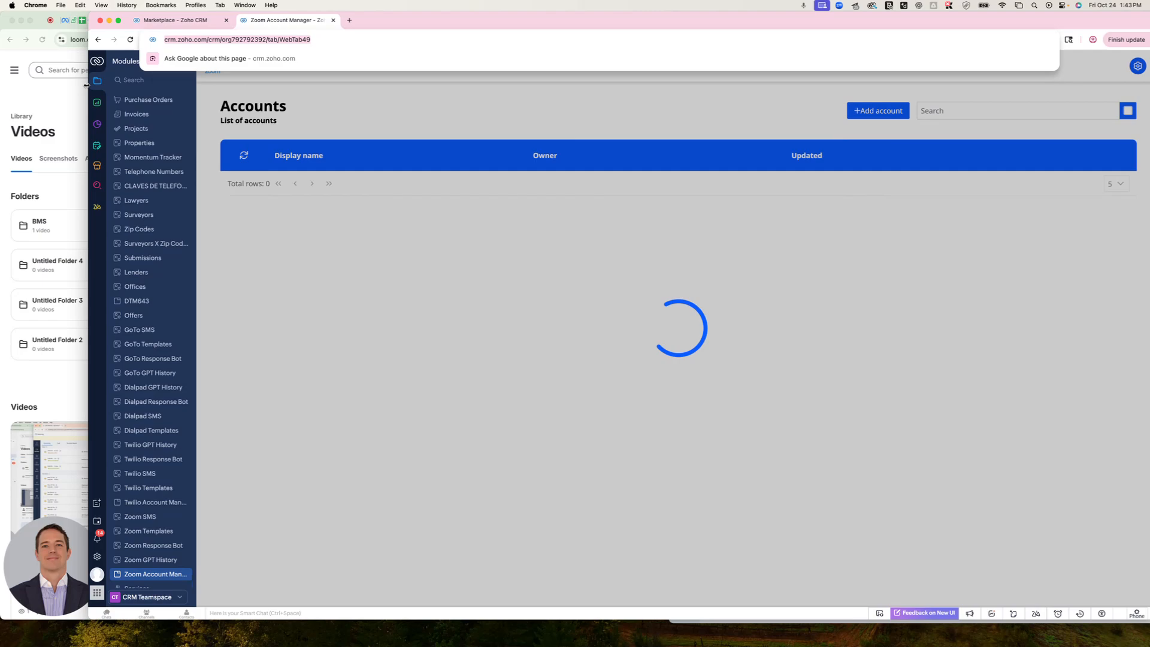
drag(88, 90, 108, 91)
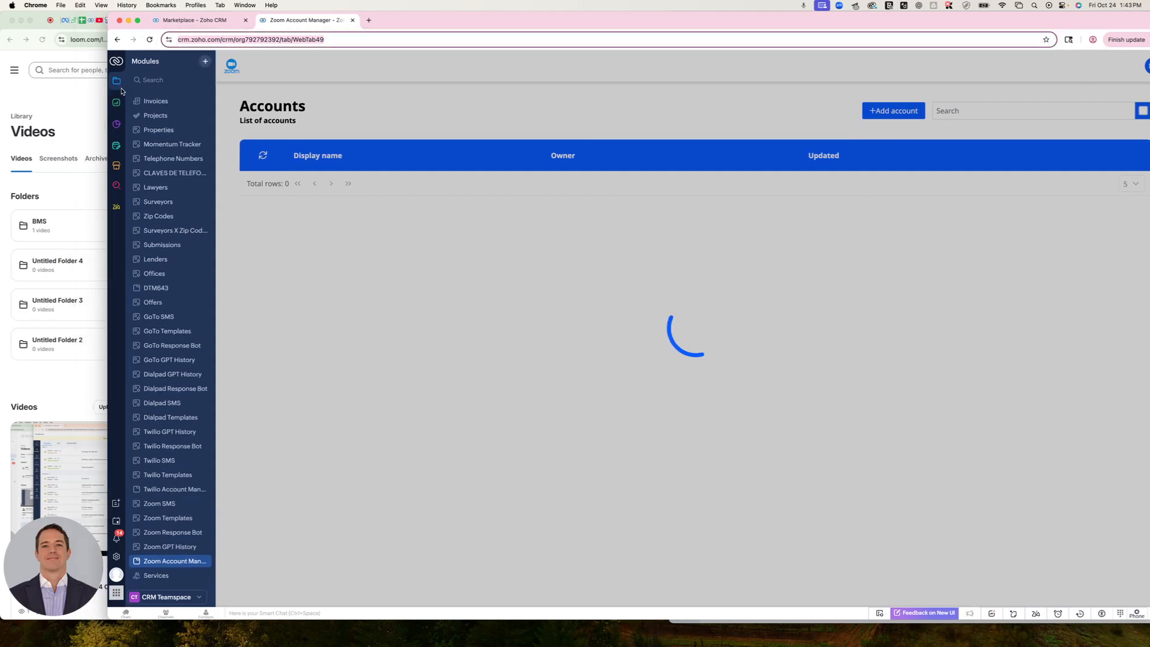
Add the Zoom account, authorizing the Zoom SMS Texting Zoho CRM Extension with use of shared access permissions
click(870, 113)
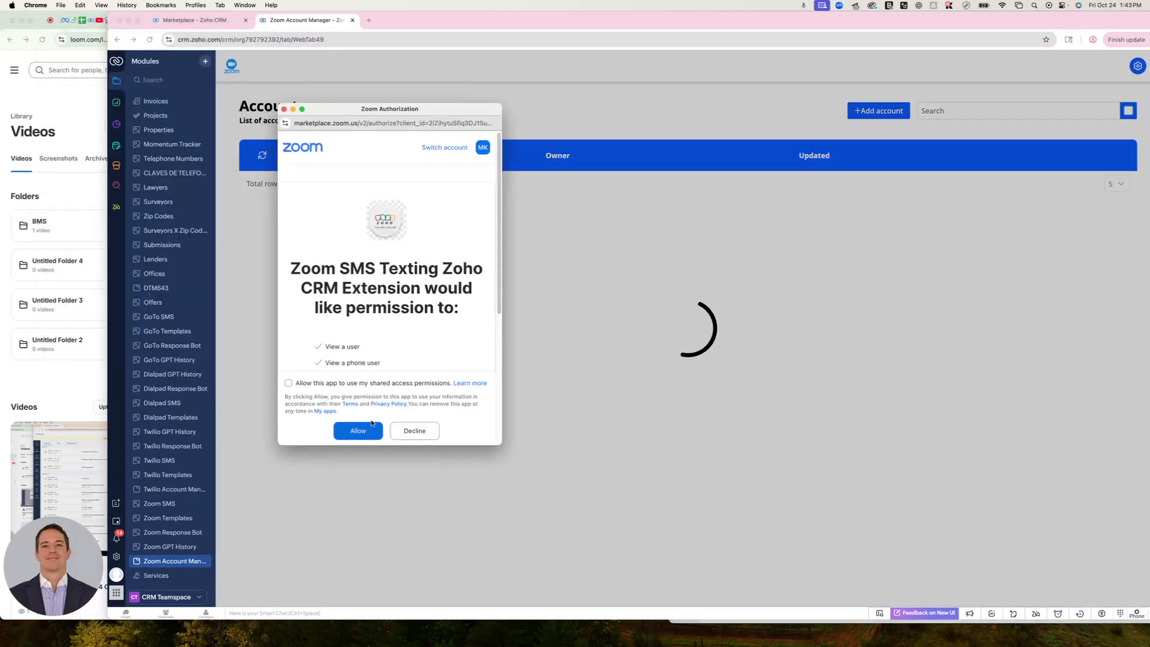
click(288, 383)
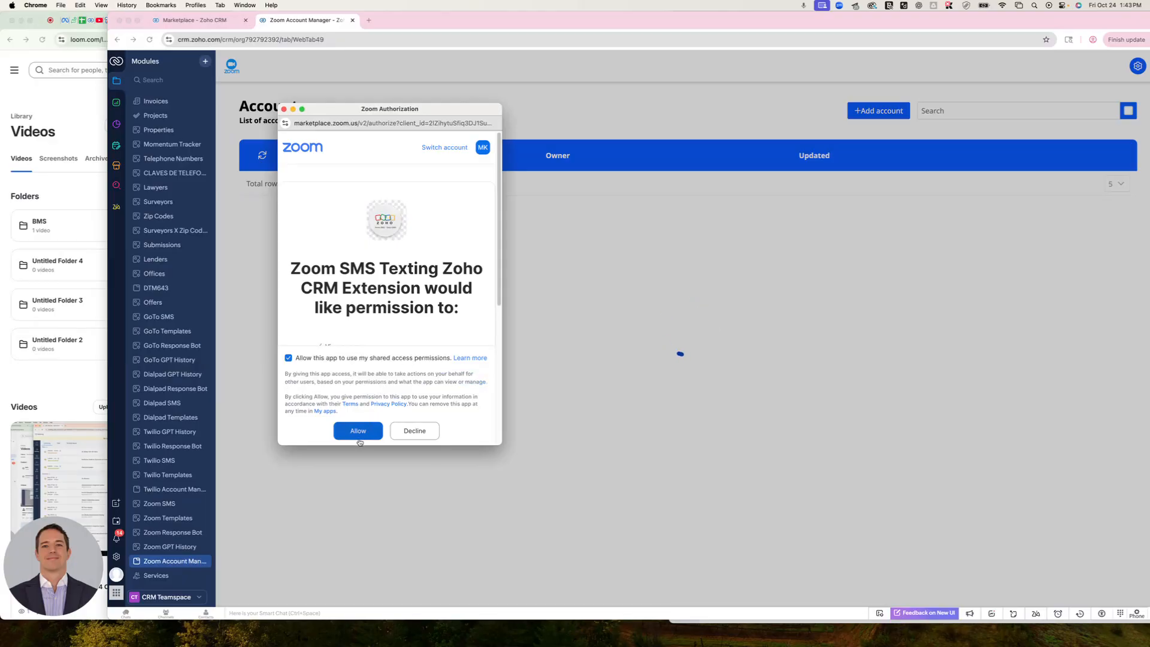
click(357, 433)
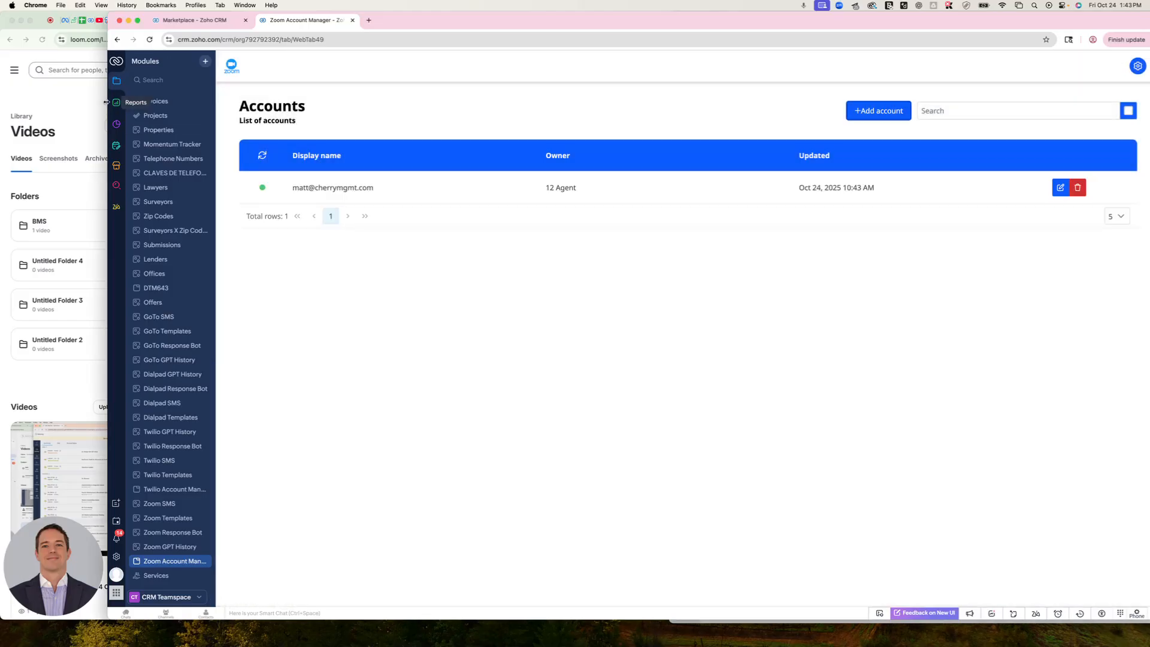
mouse_move(106, 102)
mouse_down()
mouse_move(233, 104)
mouse_move(113, 108)
mouse_up()
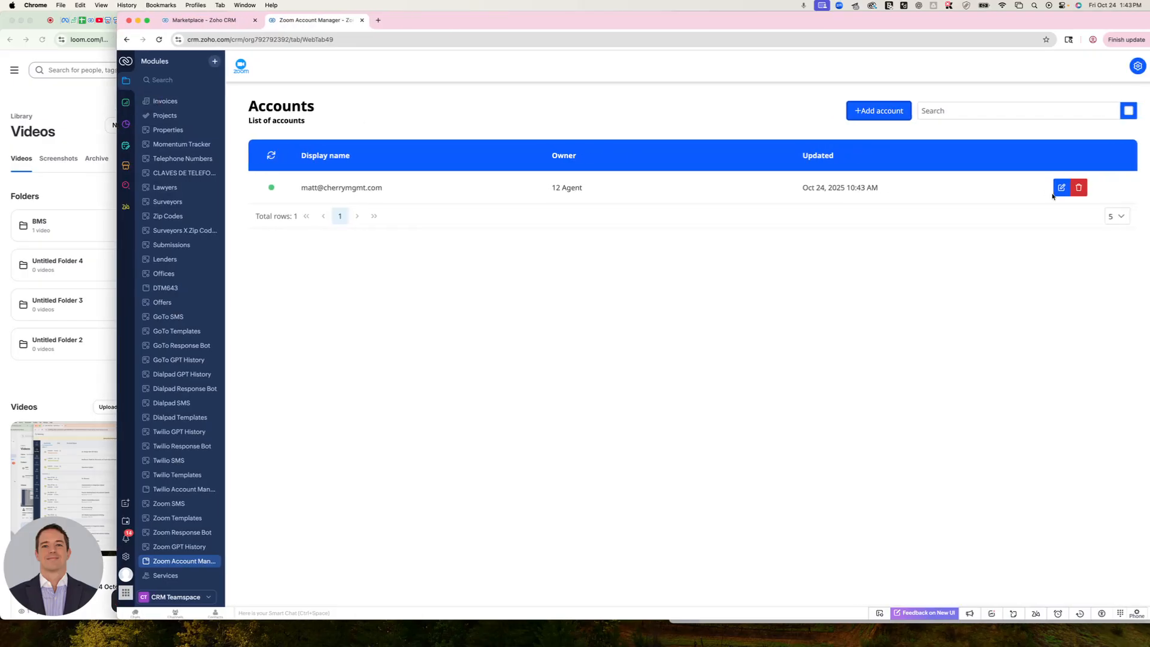
Edit the connected account, selecting its Zoom phone number and making it accessible by all listed agents, and save it
click(1059, 188)
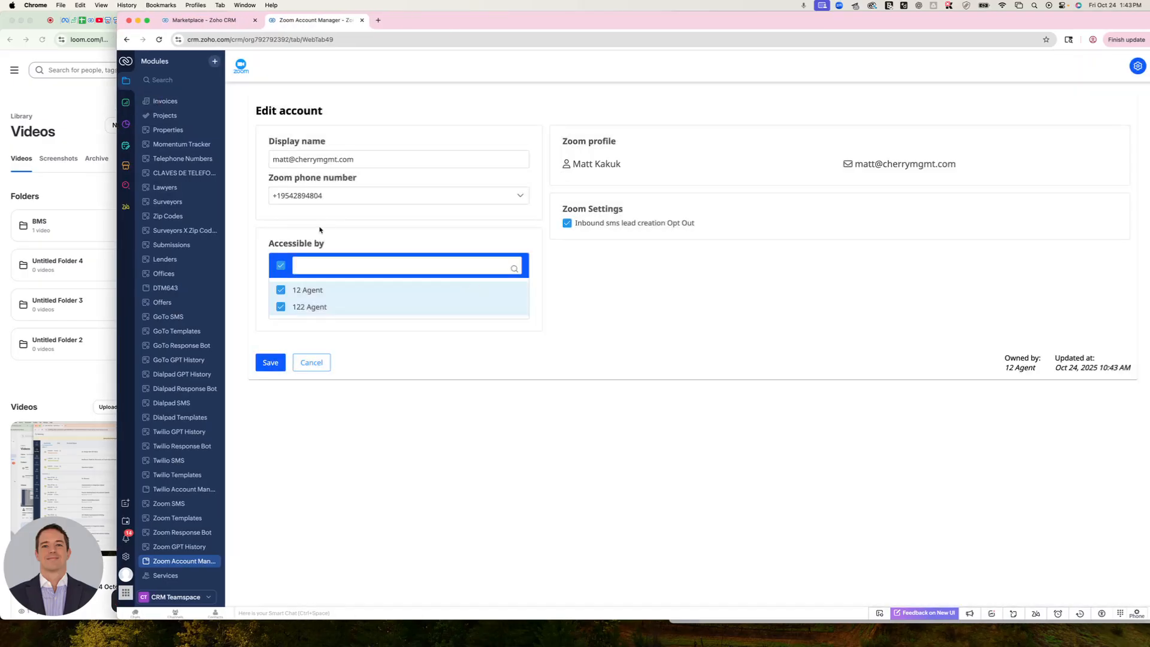
click(302, 199)
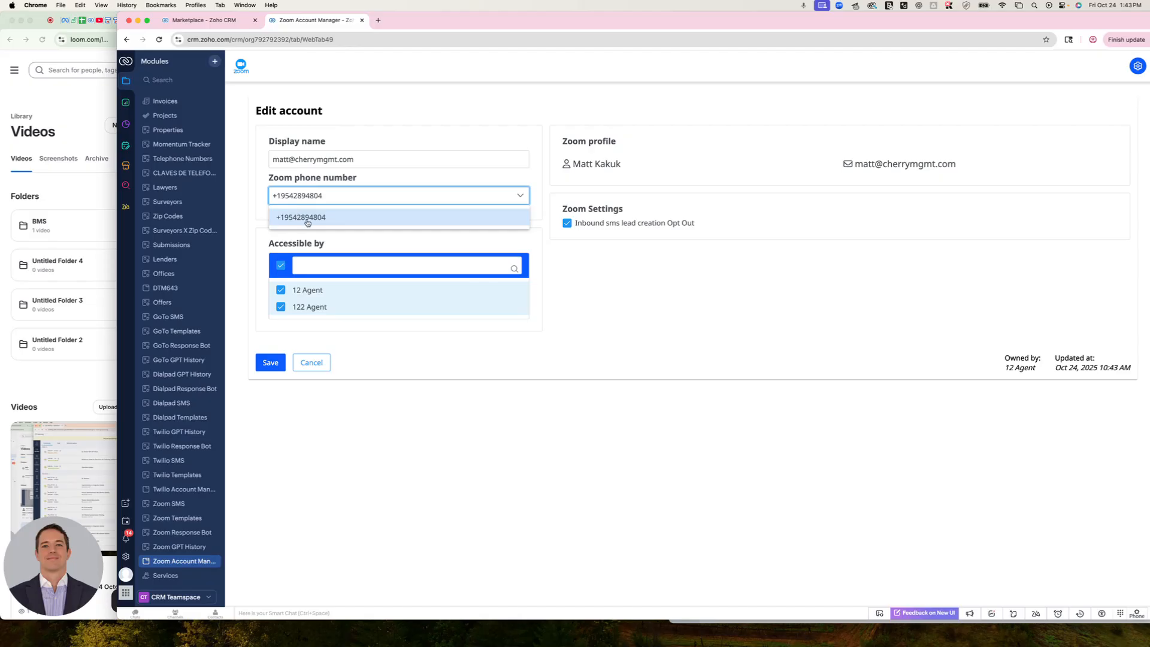
click(298, 217)
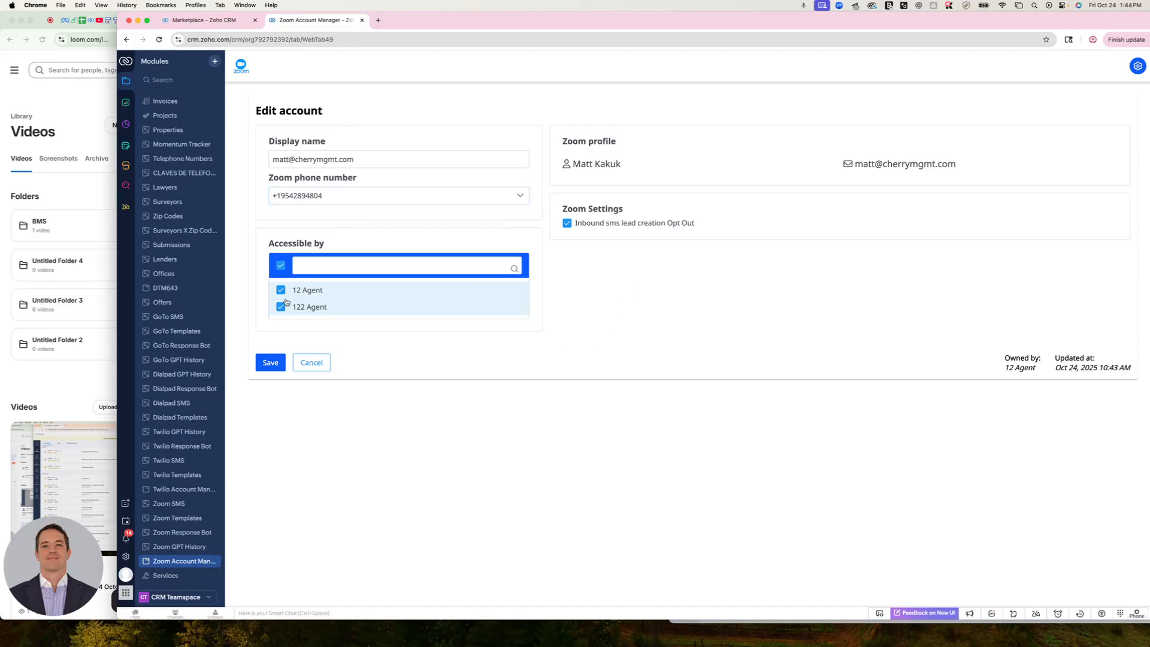
click(281, 264)
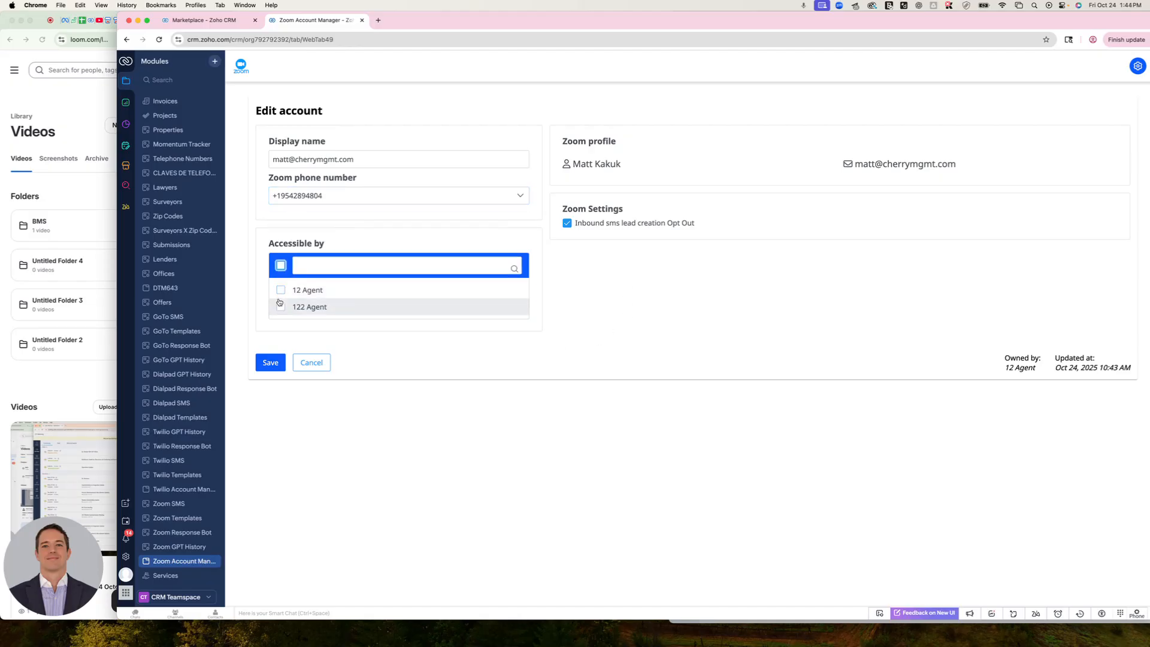
click(280, 265)
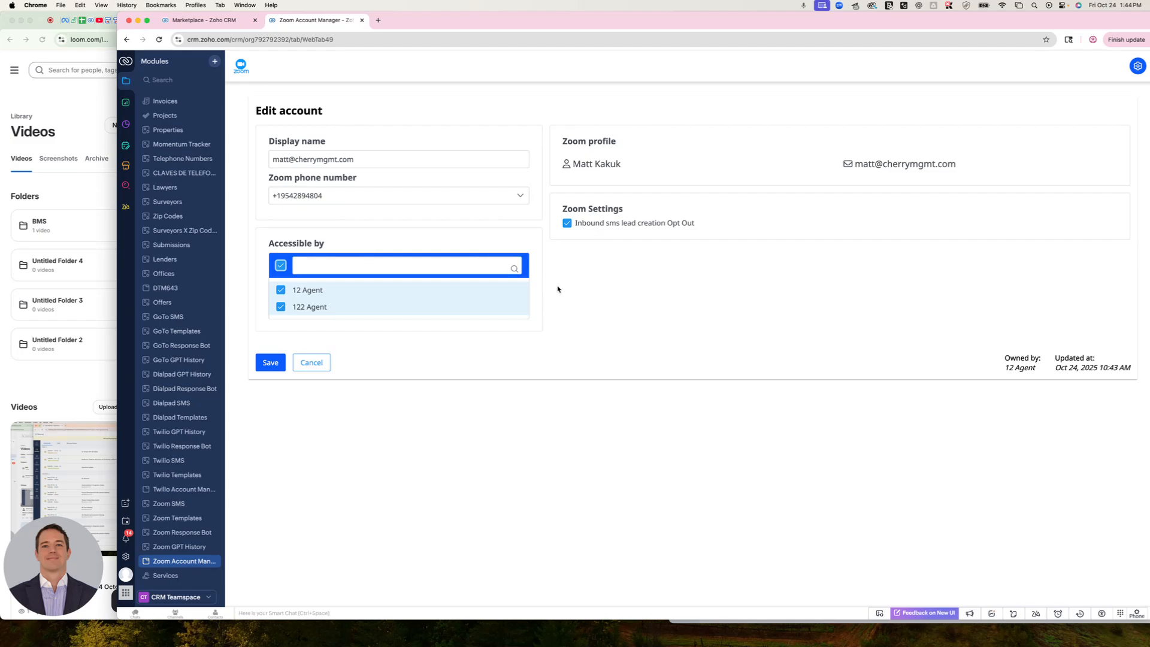
click(269, 363)
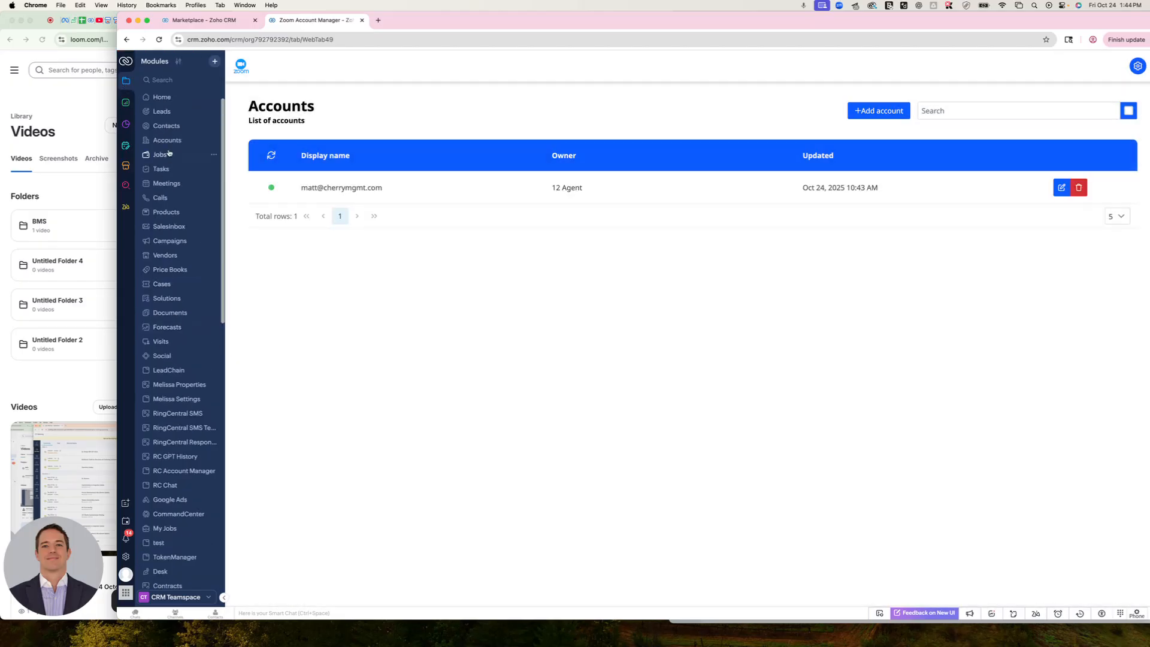
Open a lead record from the Leads module and launch Zoom SMS for that lead
click(162, 112)
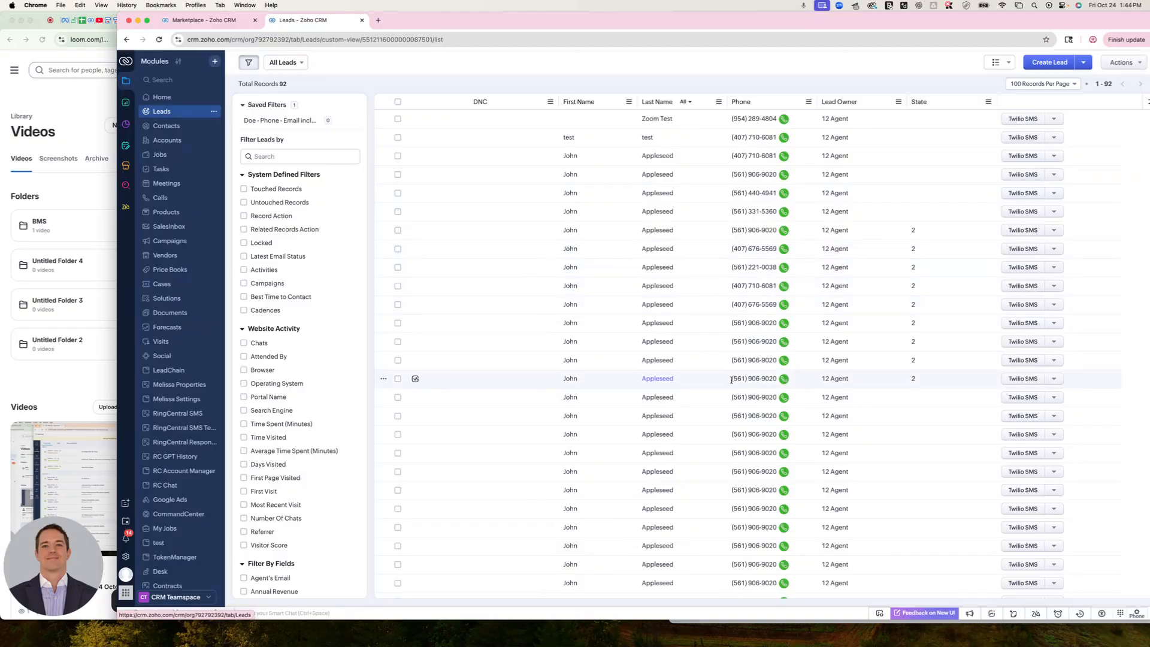
click(741, 362)
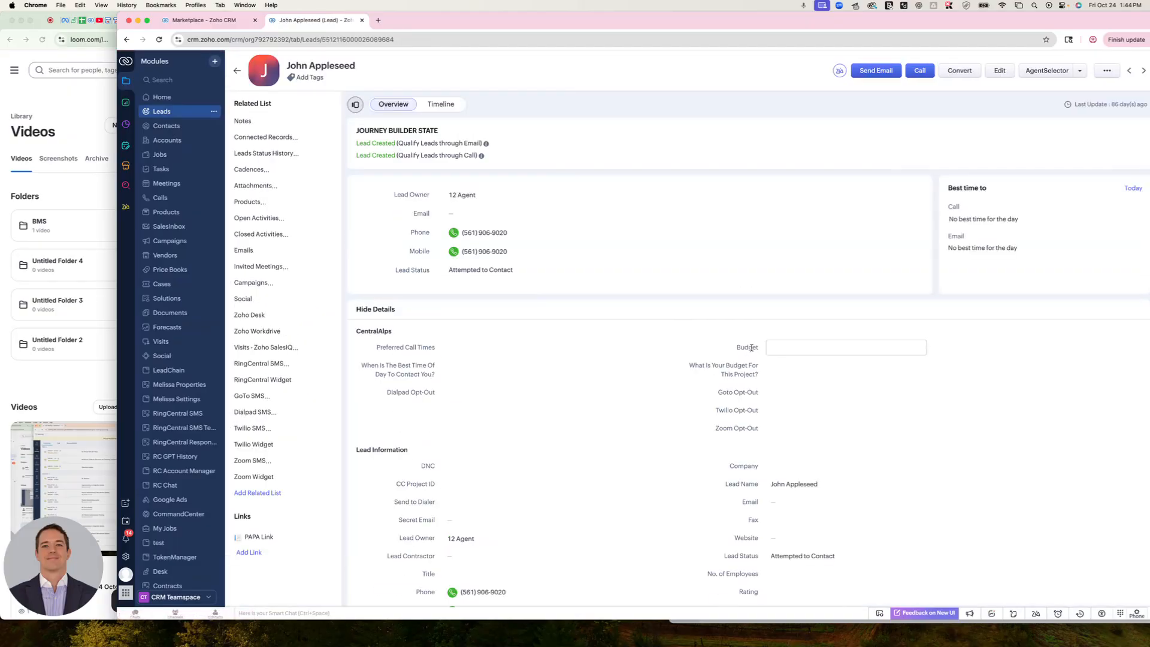
click(1079, 71)
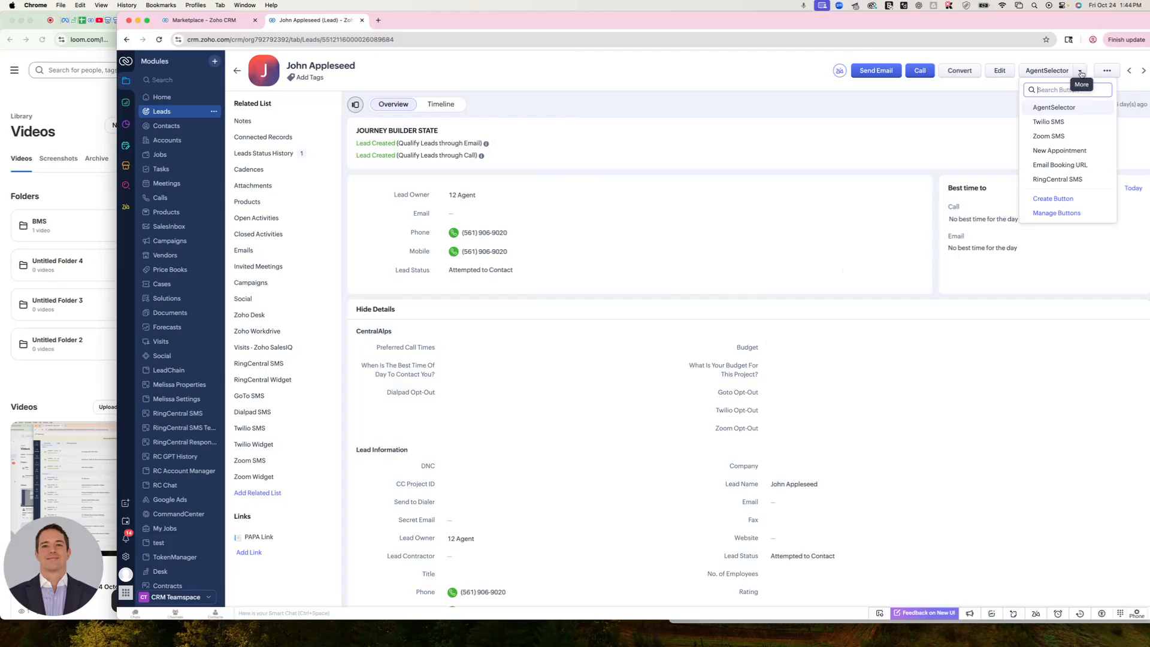
click(1052, 137)
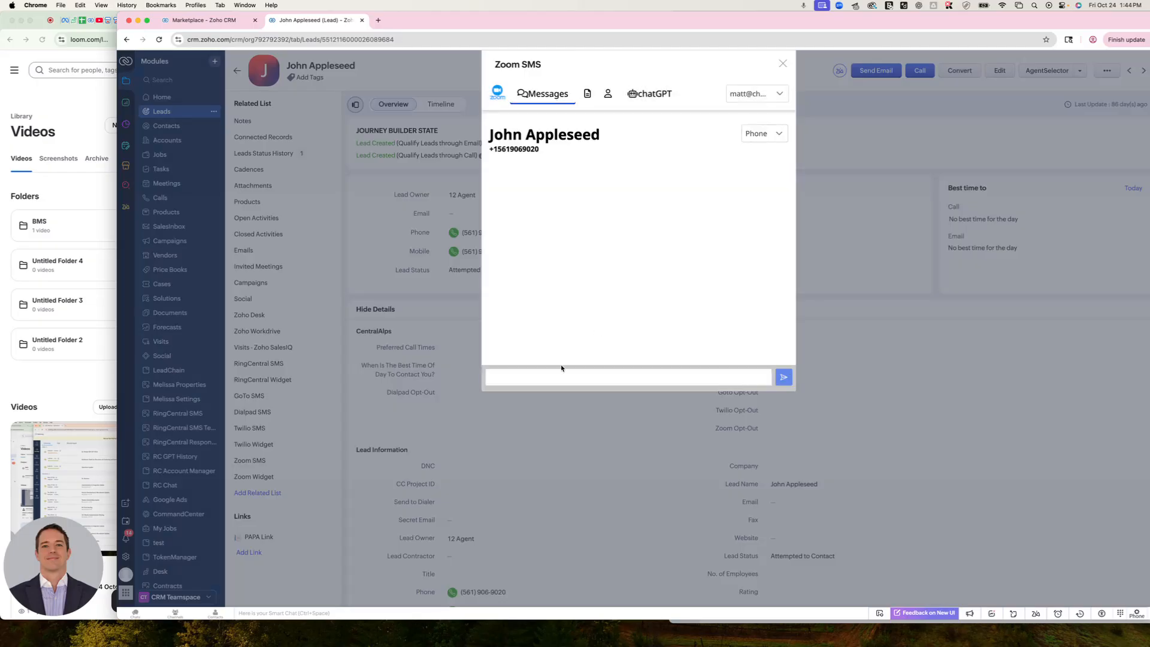
Send the lead the text message "Hello World"
click(560, 372)
text(Hello World)
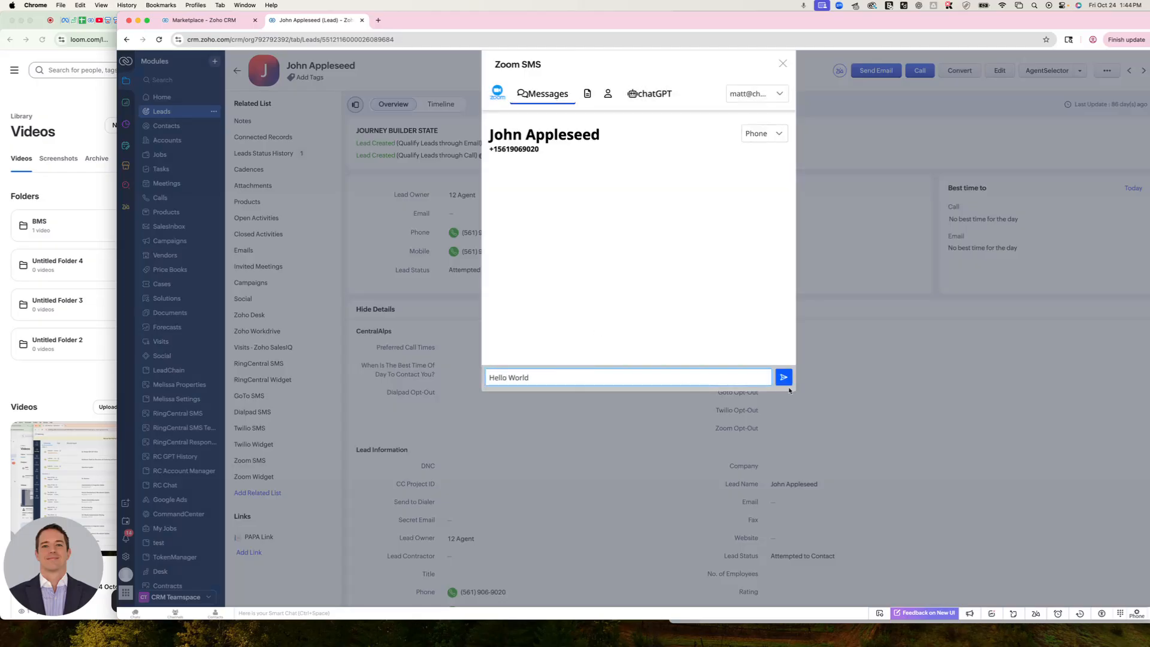
click(784, 377)
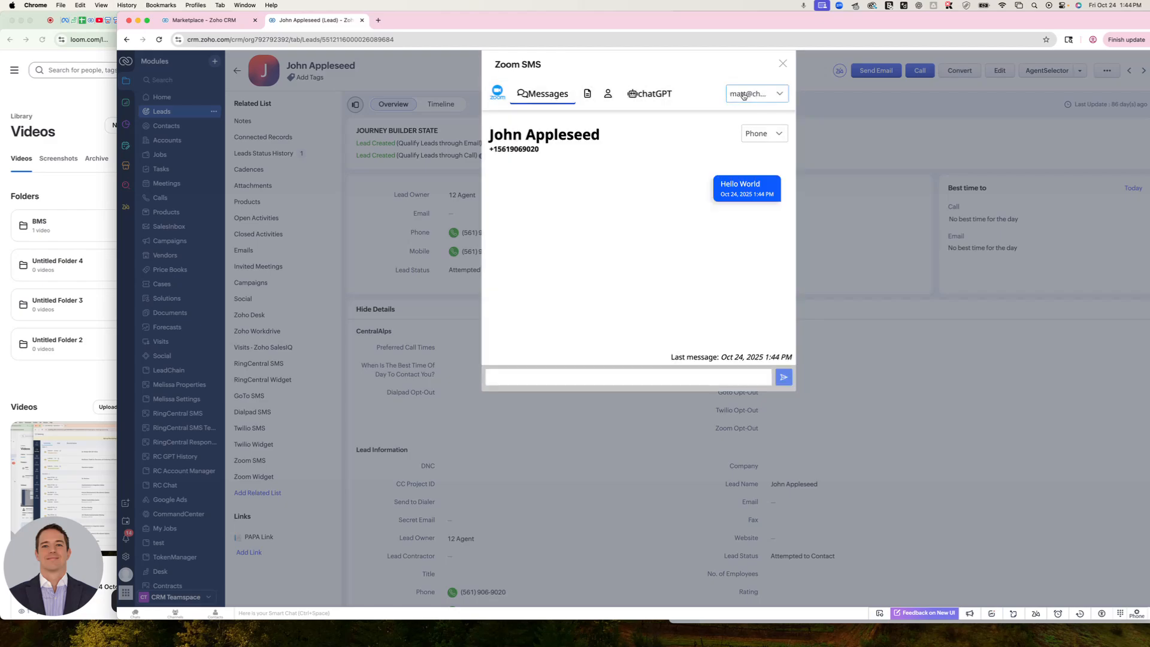
Check the available sender accounts and the recipient's phone number options, and close the Zoom SMS window
click(764, 96)
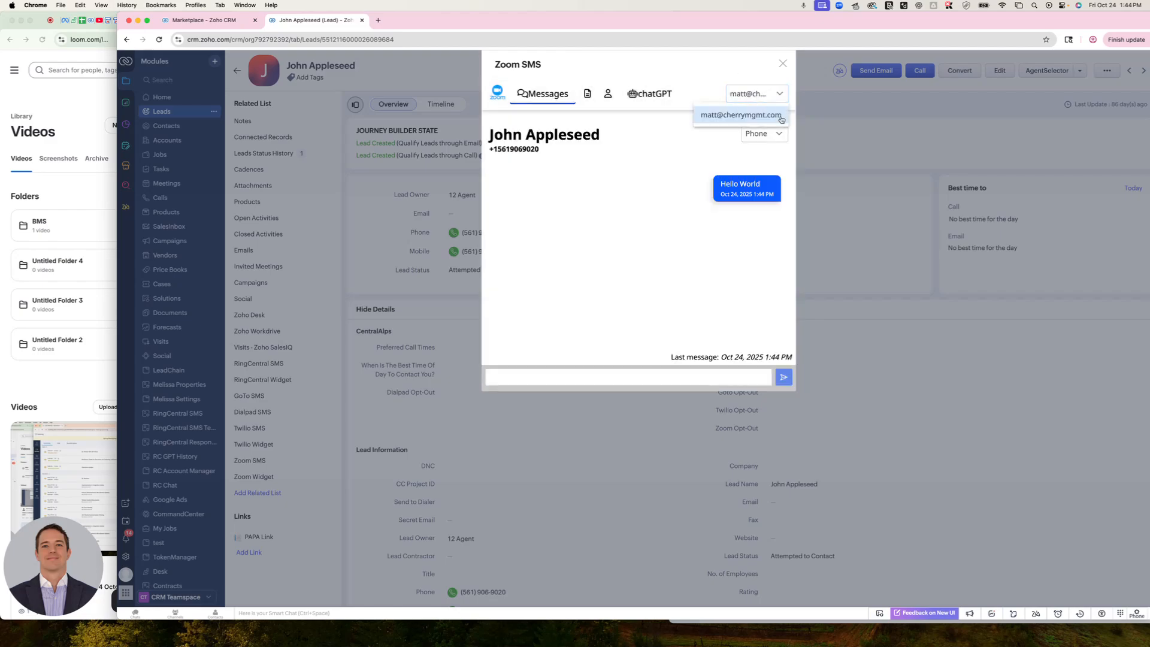
click(779, 135)
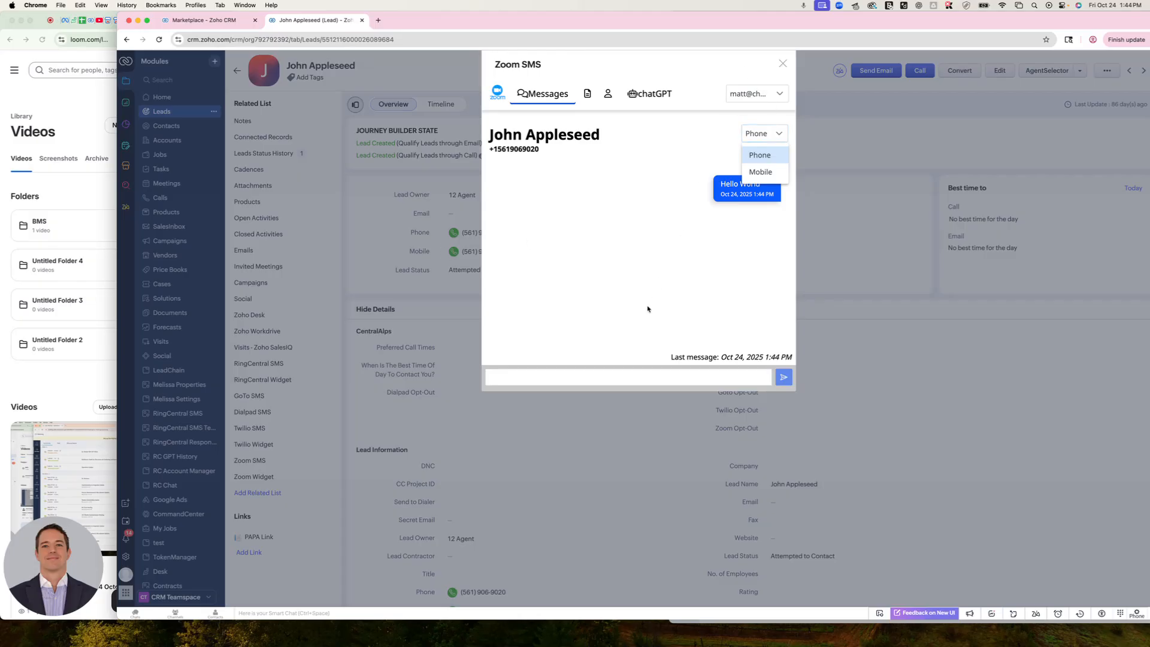
click(595, 307)
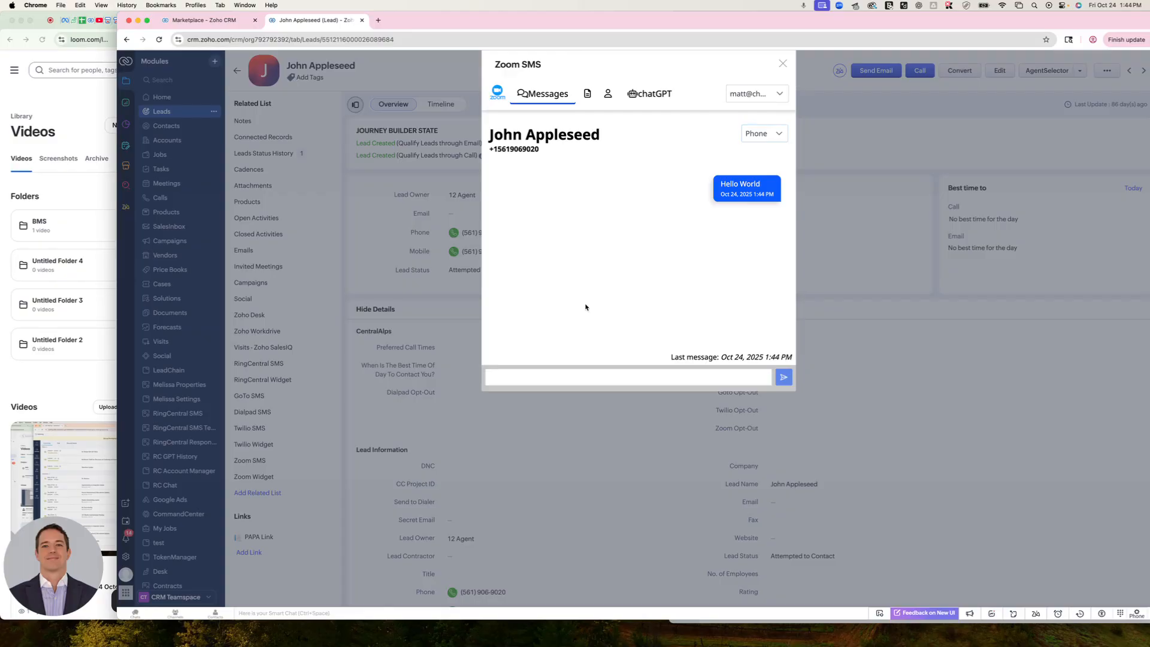
click(783, 64)
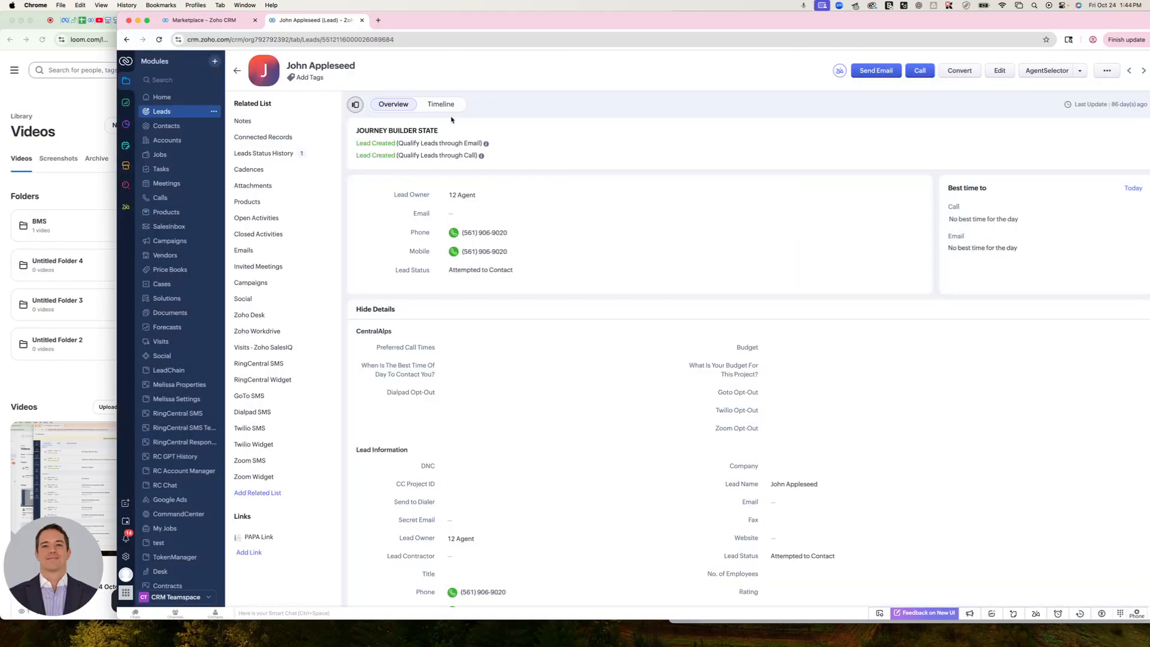
Review the lead's message conversation in the Zoom Widget related list and activate its message box
click(253, 478)
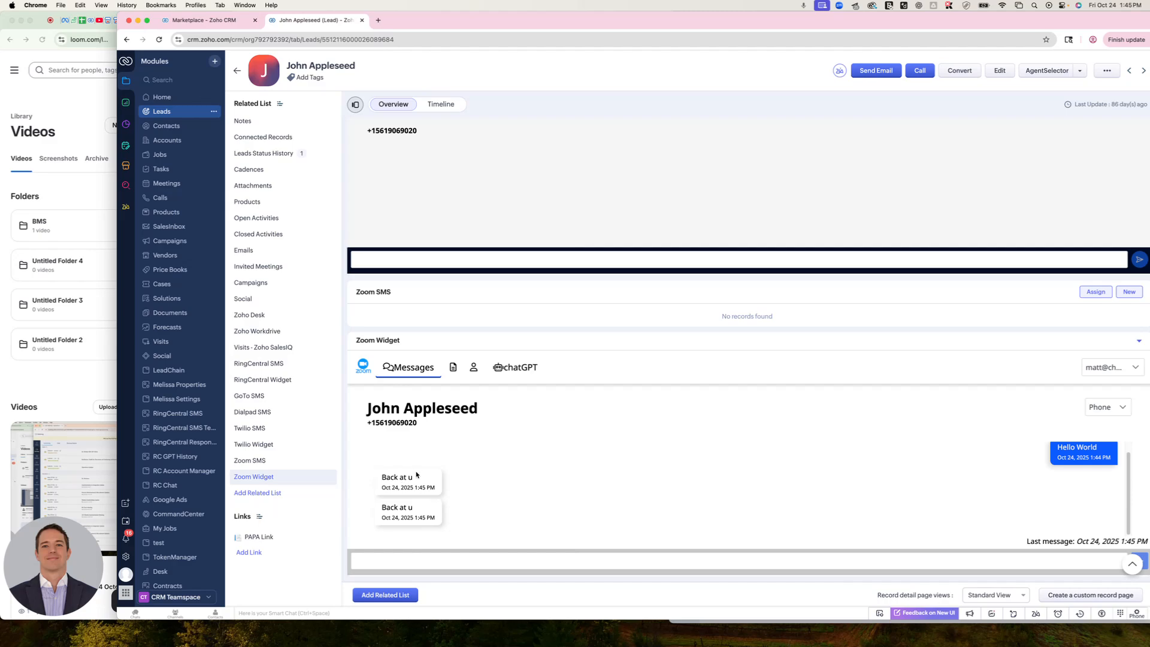
drag(328, 324, 1126, 621)
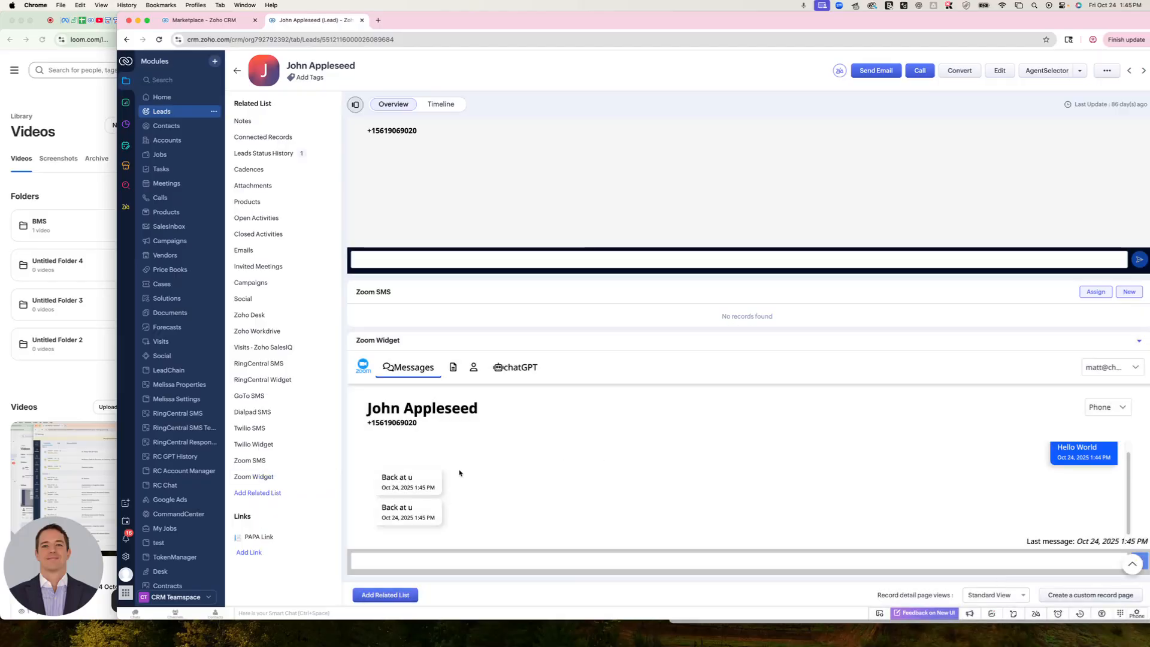
click(458, 561)
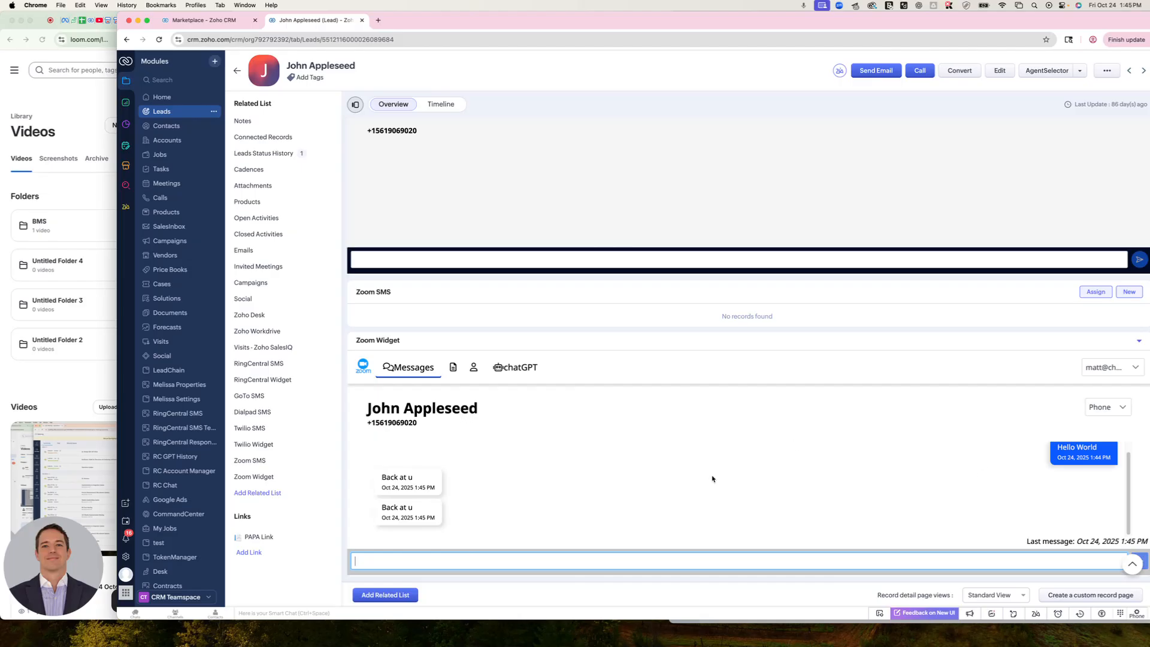
Launch Zoom SMS for the lead, check the replies in the conversation, and close the Zoom SMS window
click(1080, 71)
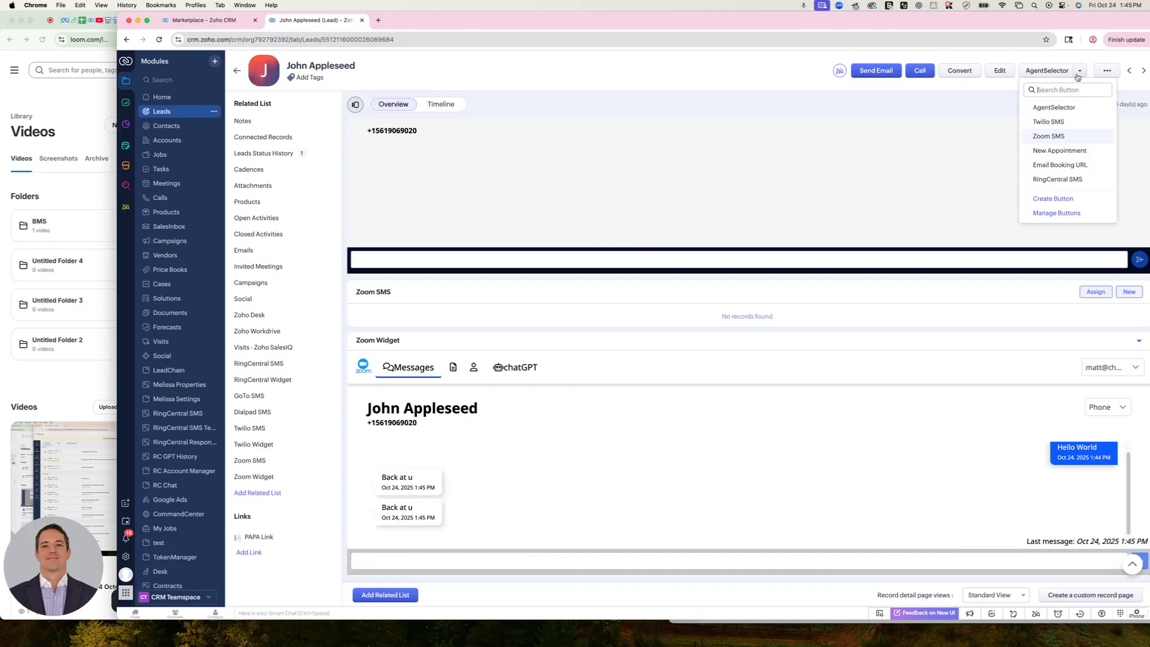
click(1050, 136)
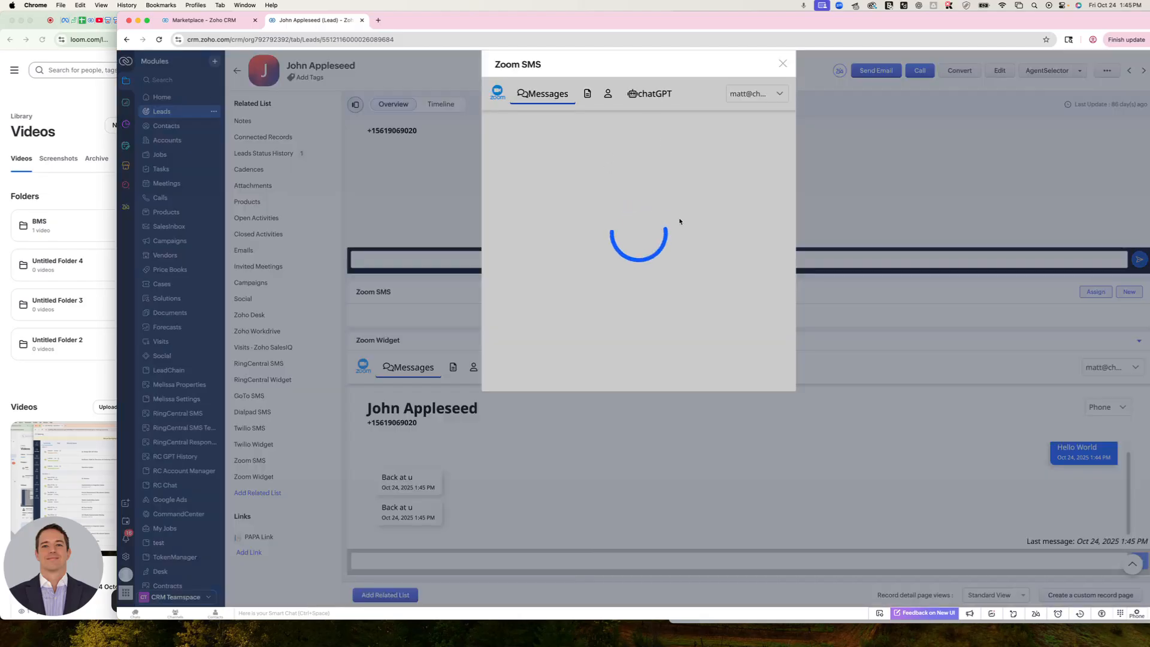
click(519, 378)
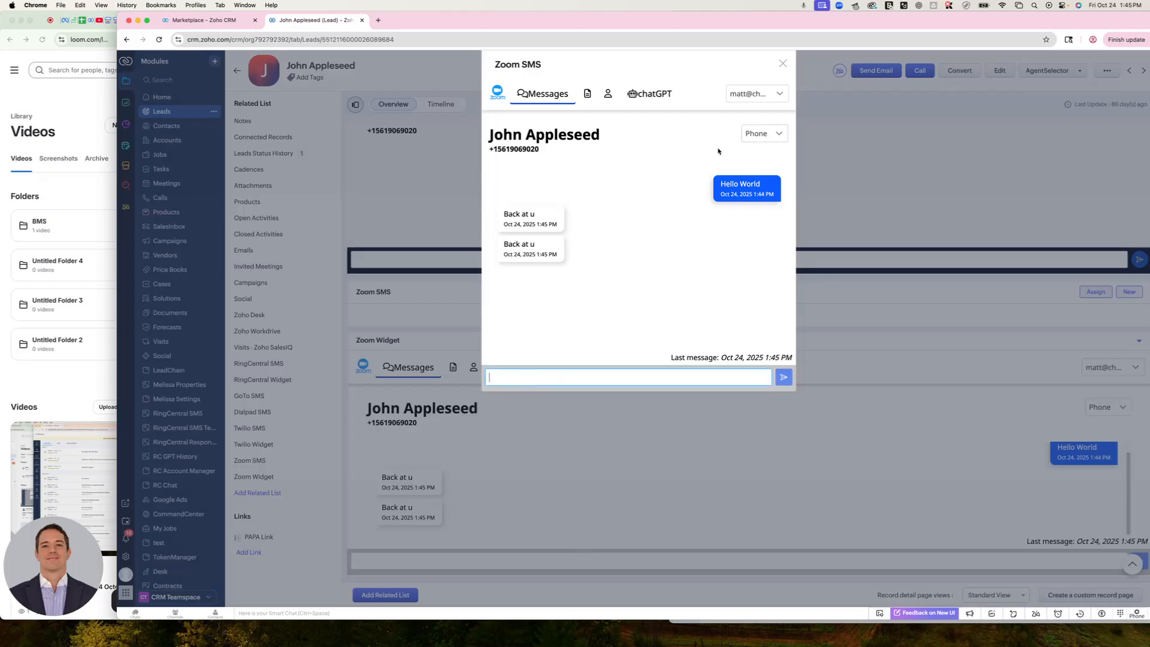
triple_click(516, 217)
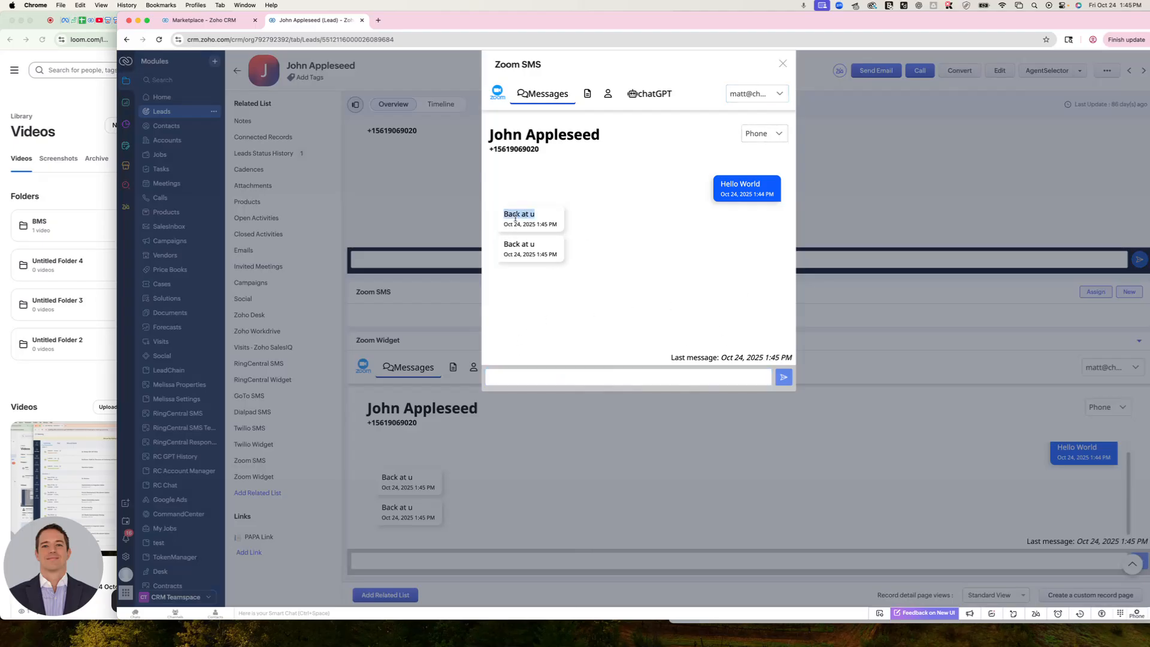
click(782, 64)
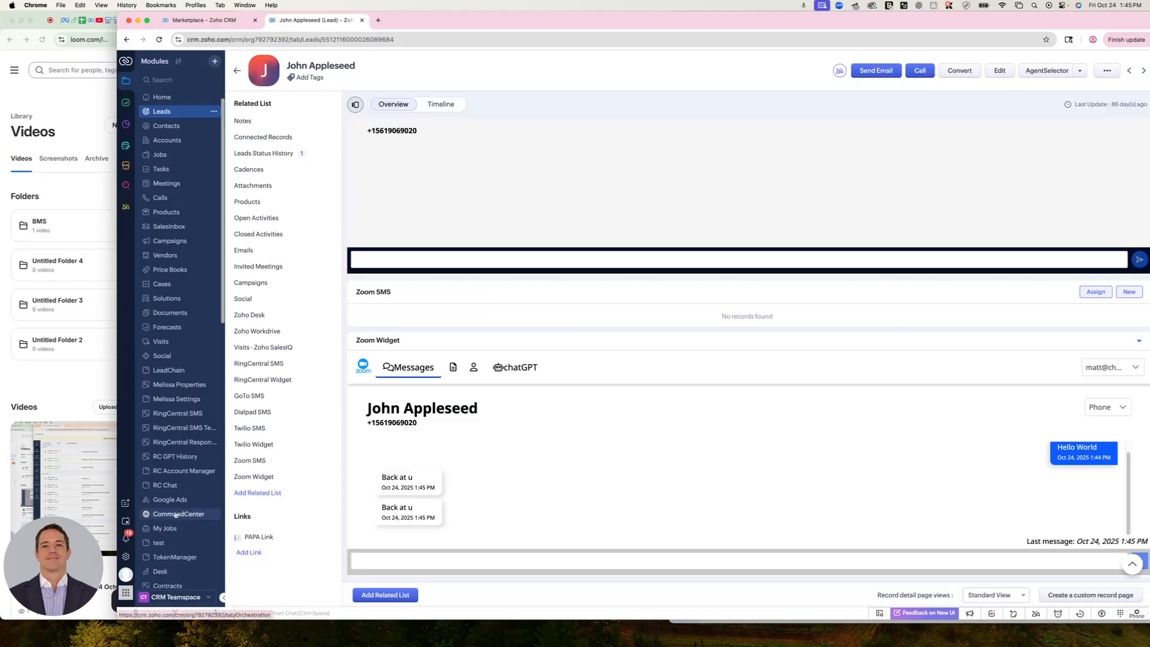
Open the Zoom SMS module and inspect the first inbound message record and the sent message record
scroll(195, 521, down, 7)
scroll(199, 542, up, 7)
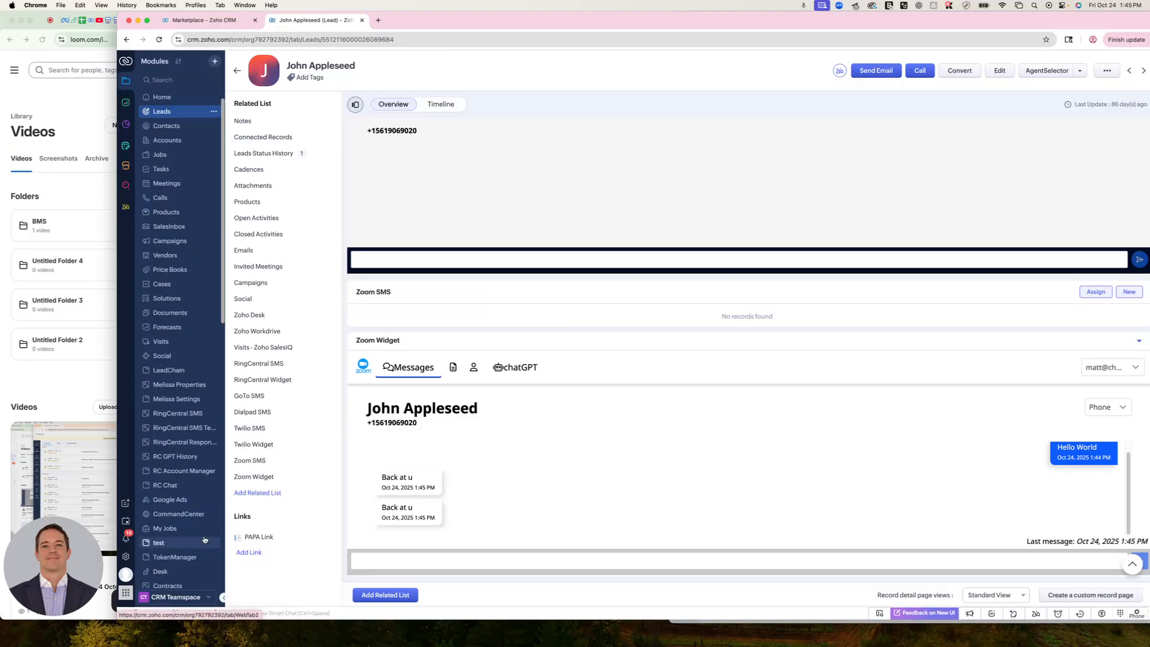
scroll(178, 539, down, 10)
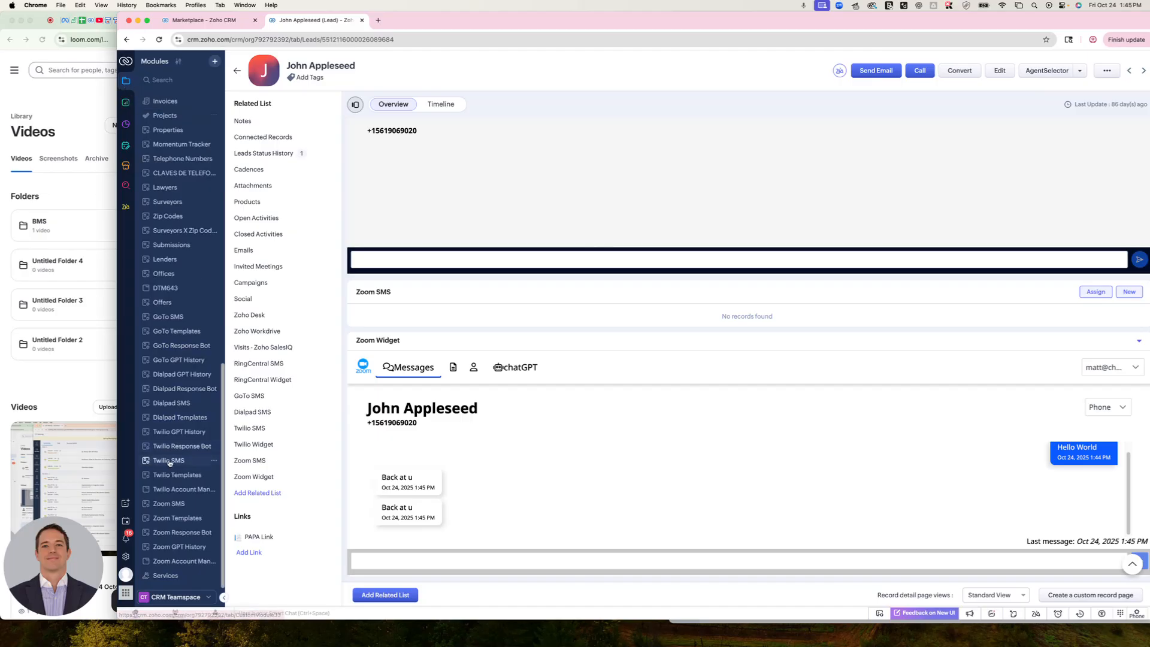
click(176, 505)
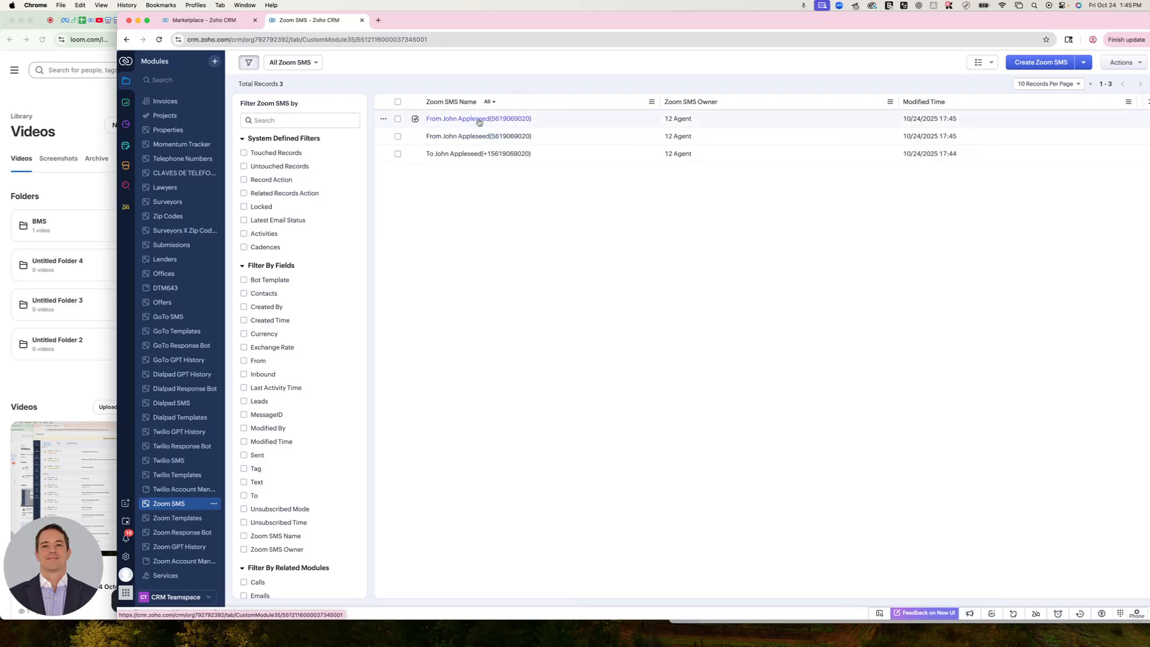
click(479, 119)
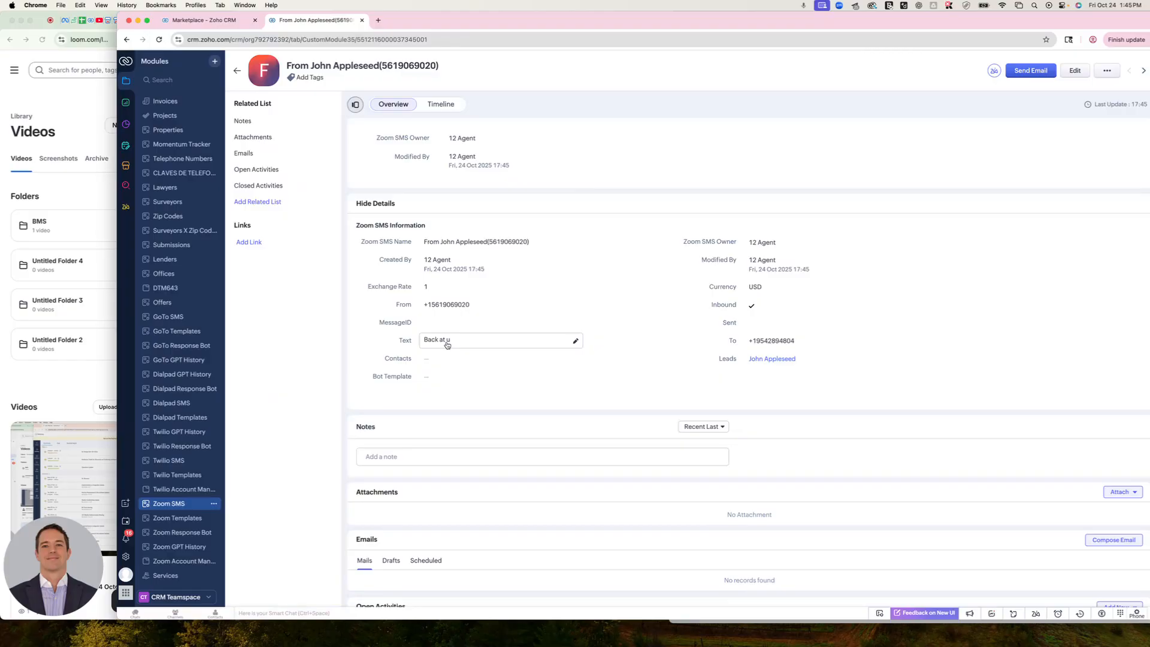
click(236, 71)
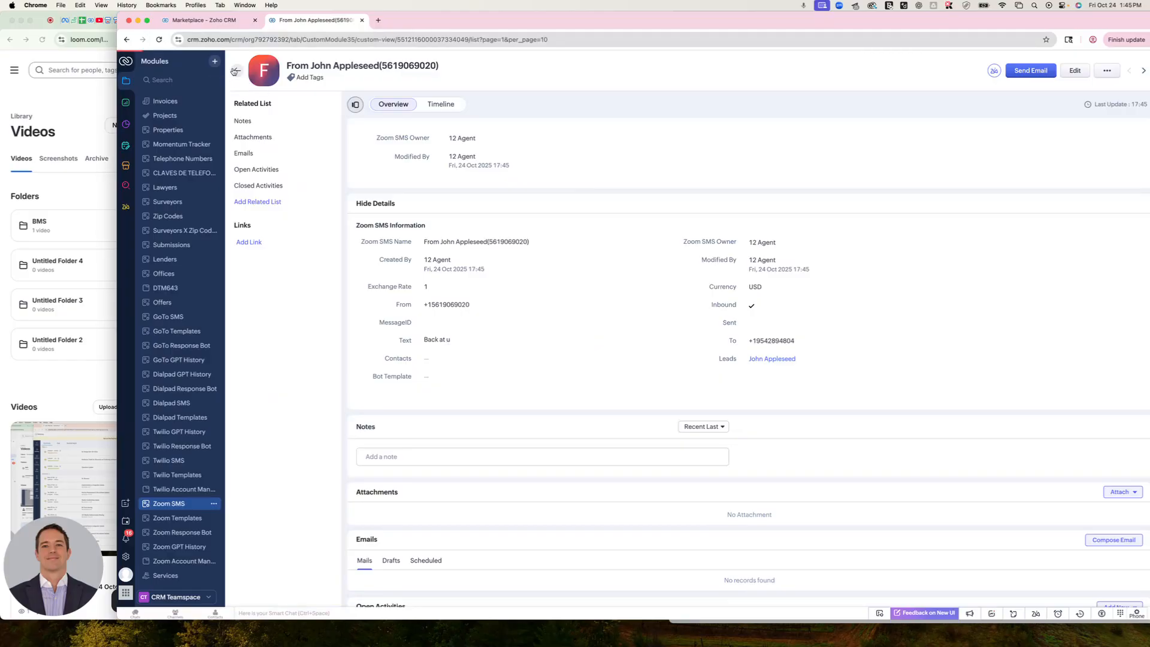
click(465, 155)
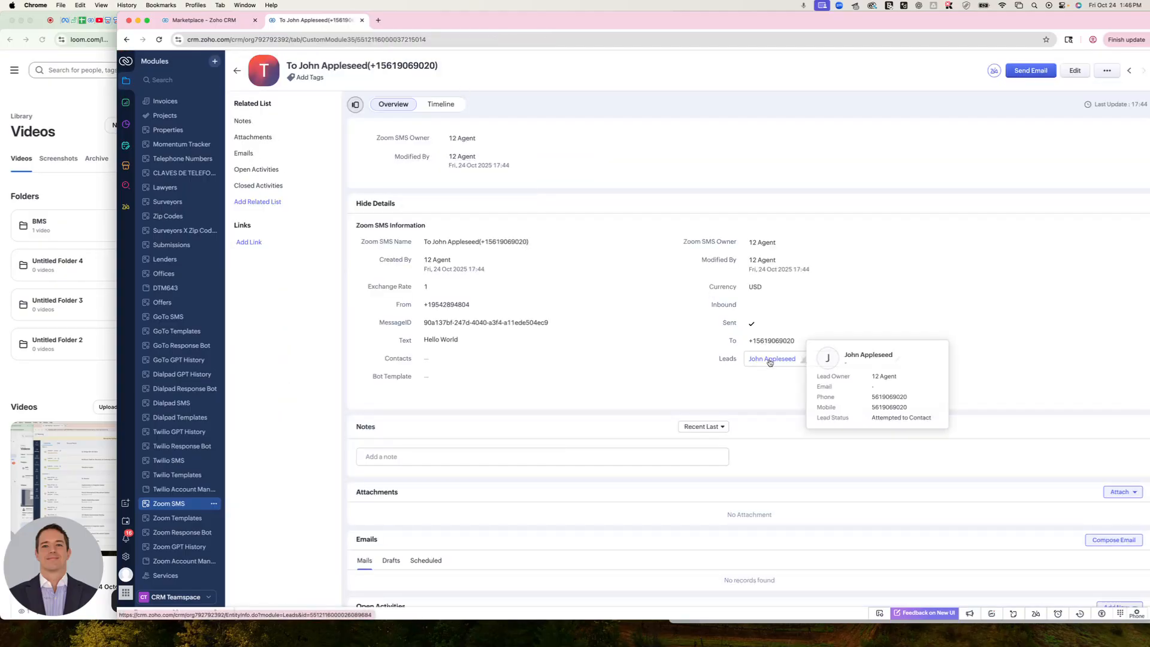
Open the sent message's linked lead in a new tab and go to its Zoom SMS related list
right_click(768, 359)
click(779, 365)
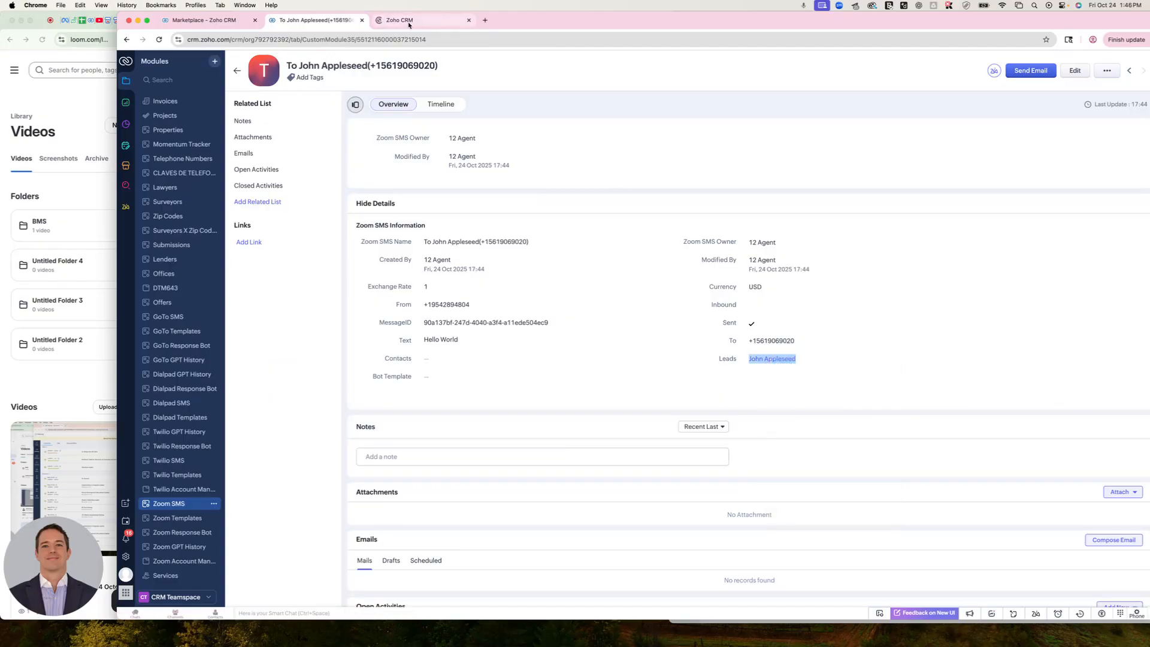
click(409, 23)
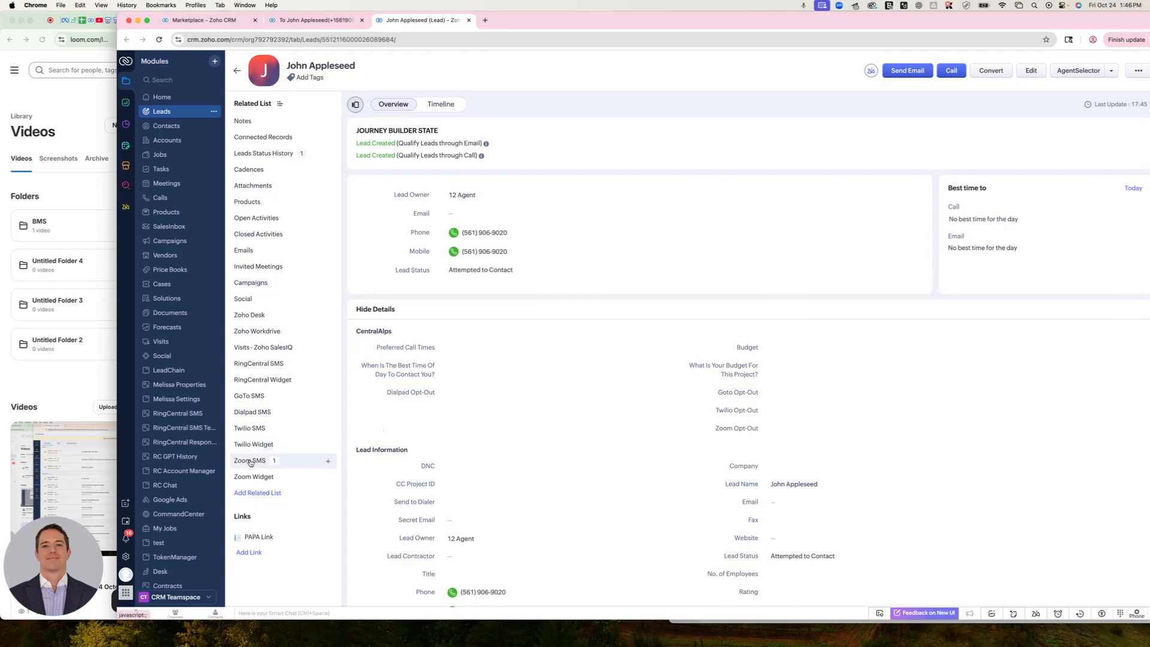
click(252, 462)
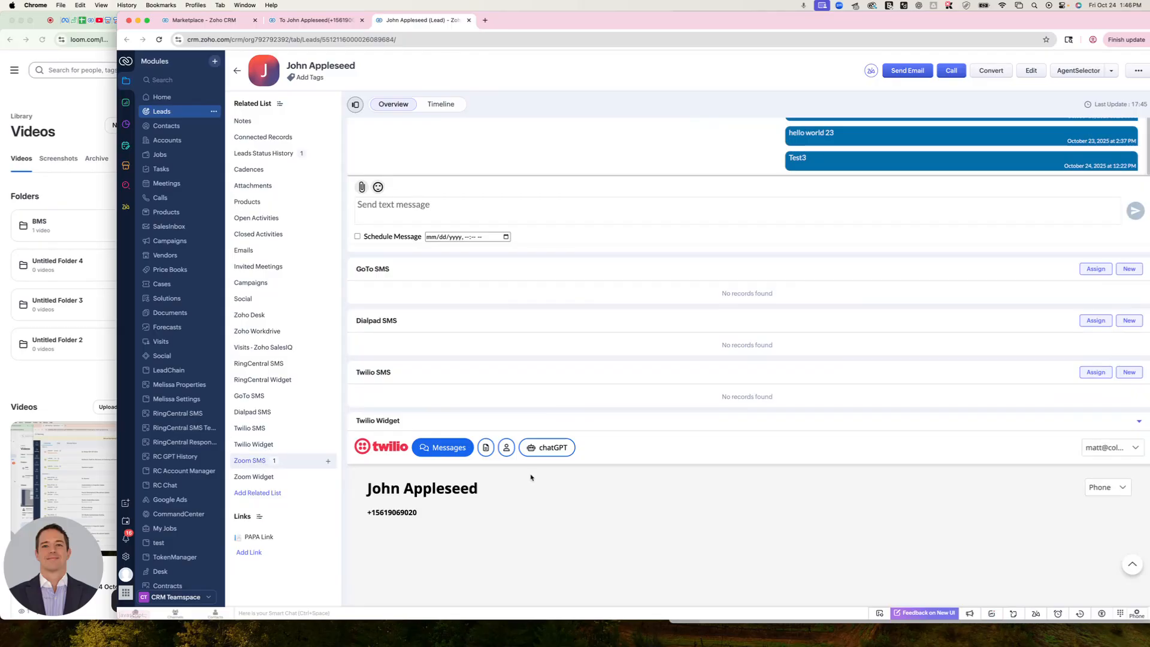
scroll(532, 480, down, 7)
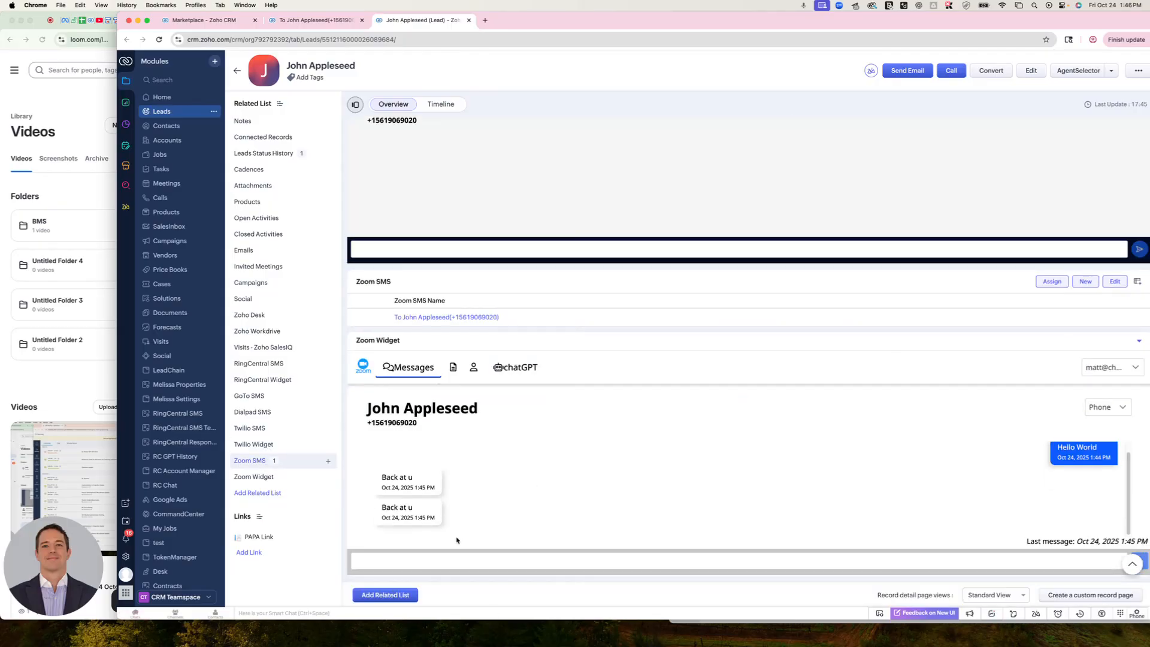
Add the Created Time, From, MessageID, Sent, Text and To columns to the lead's Zoom SMS related list and save
click(1137, 281)
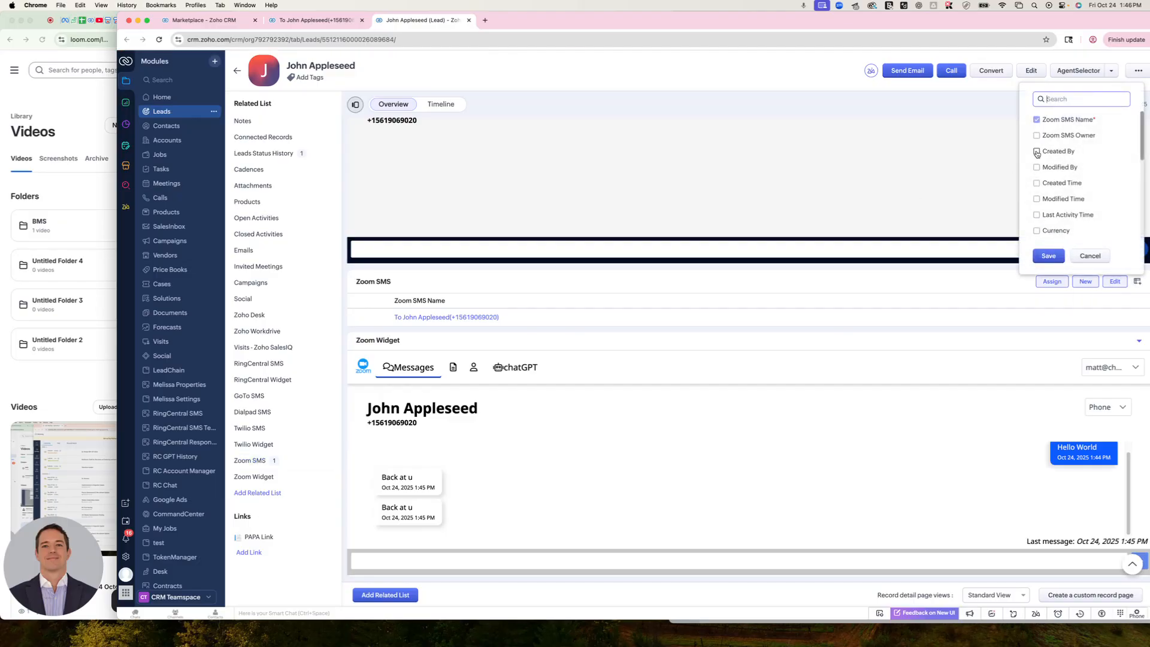
scroll(1036, 185, down, 3)
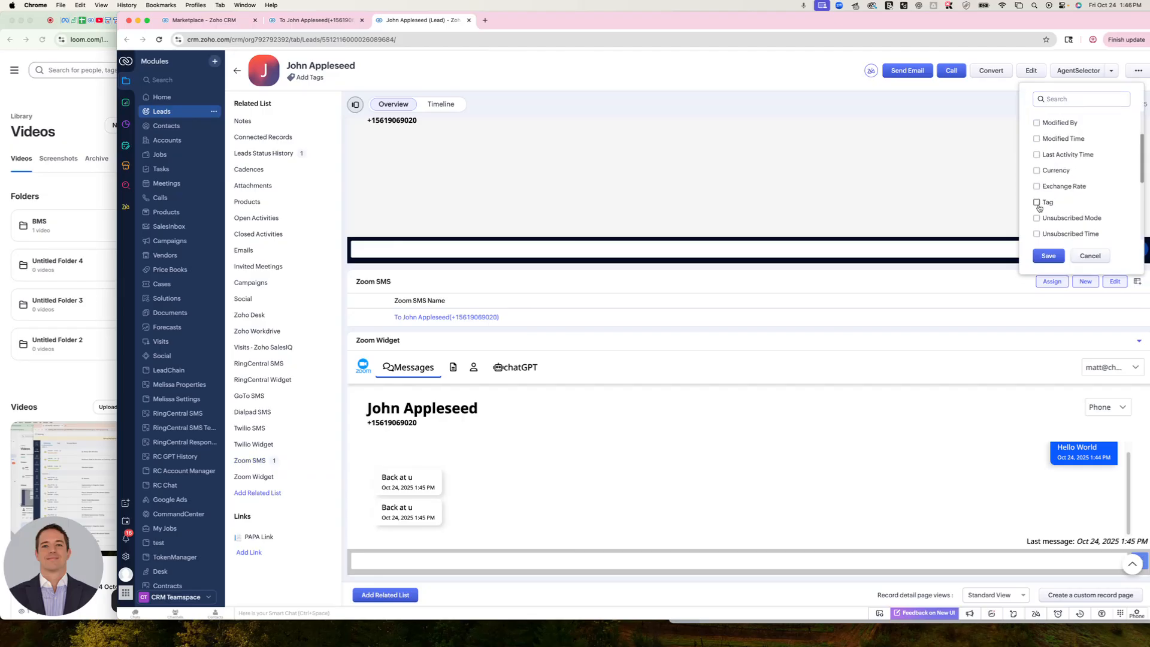
scroll(1032, 178, down, 3)
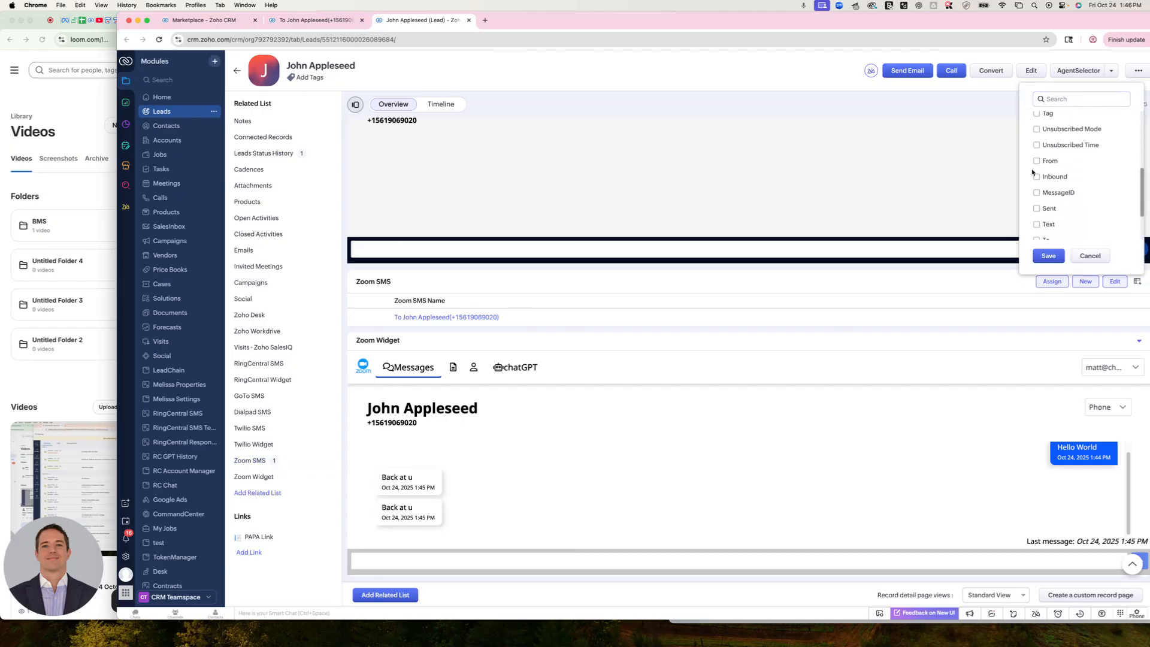
click(1036, 178)
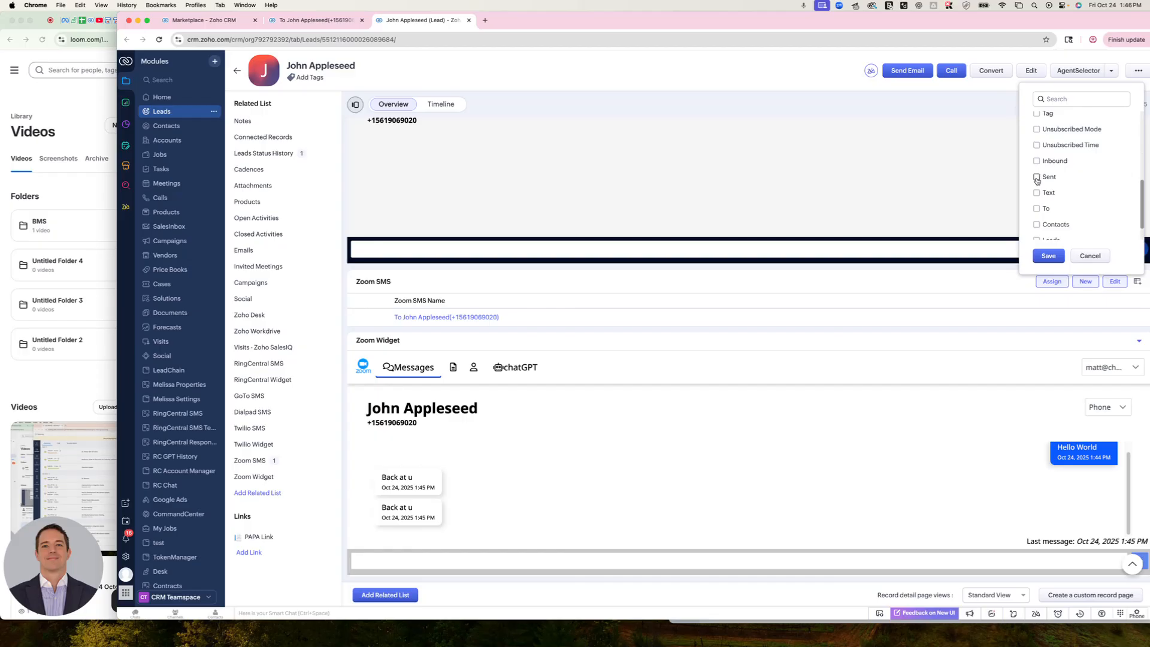
click(1036, 179)
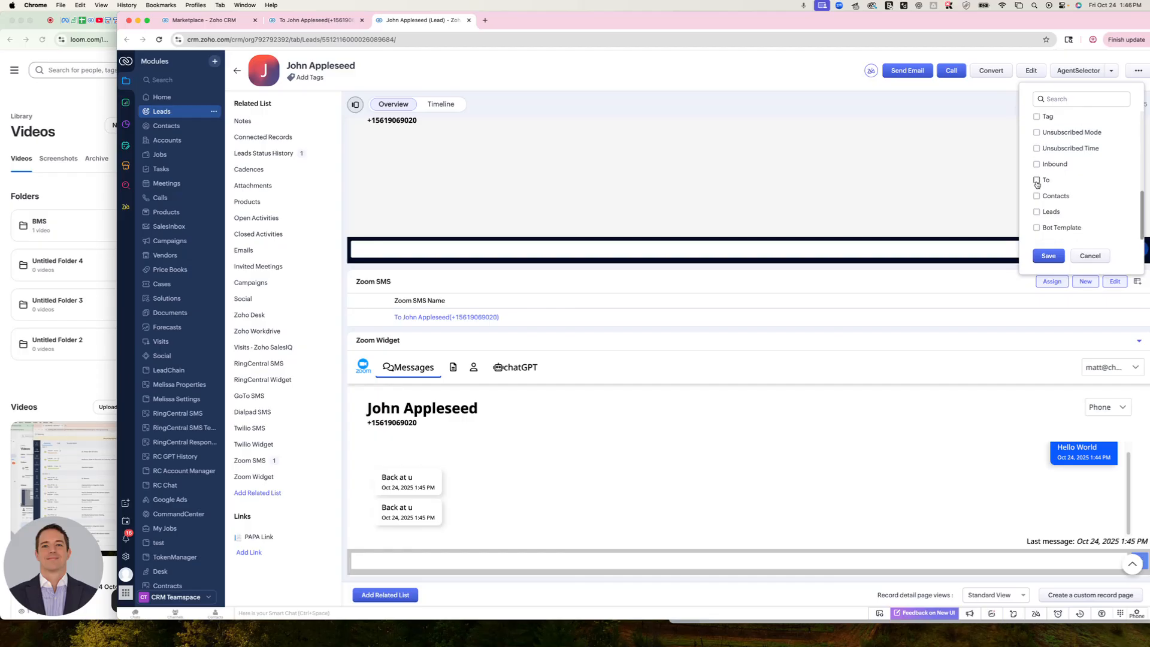
click(1036, 181)
click(1048, 257)
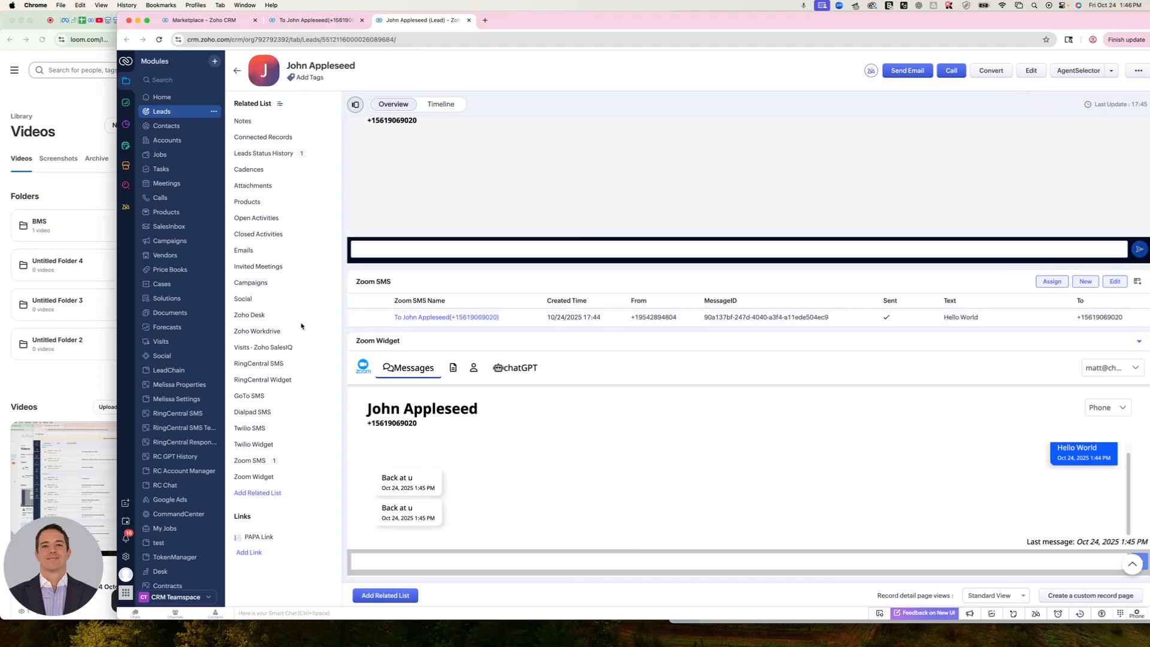
Go back to the message record's tab and create a workflow rule in Setup for the Leads module named "Testing Workflow"
click(316, 20)
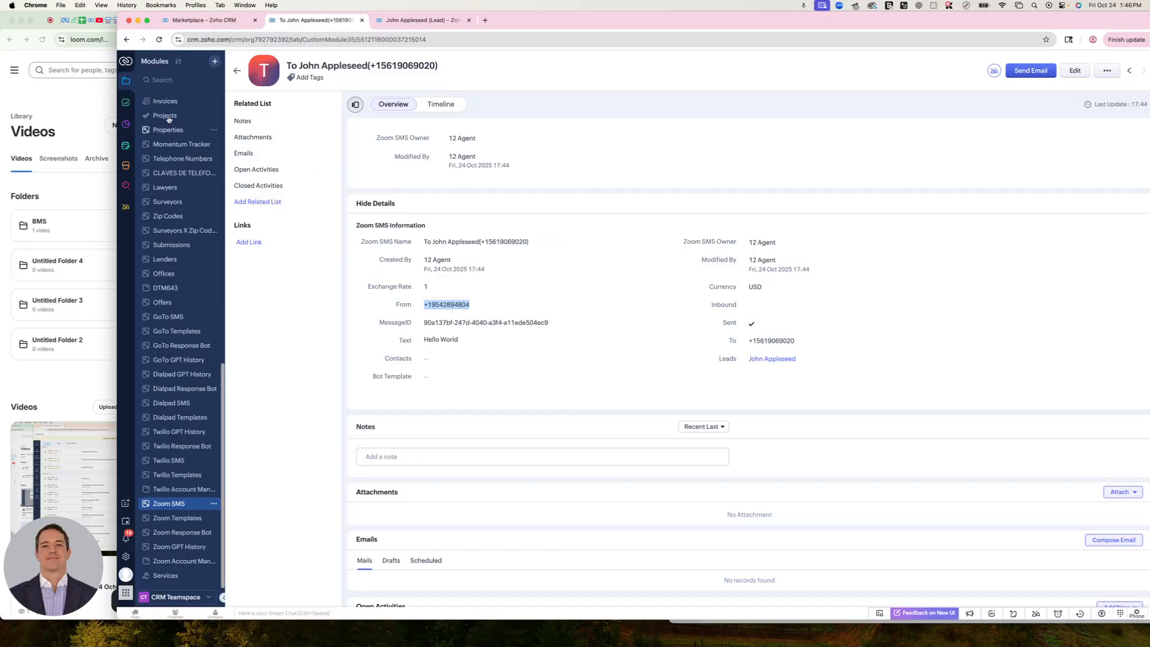
click(129, 555)
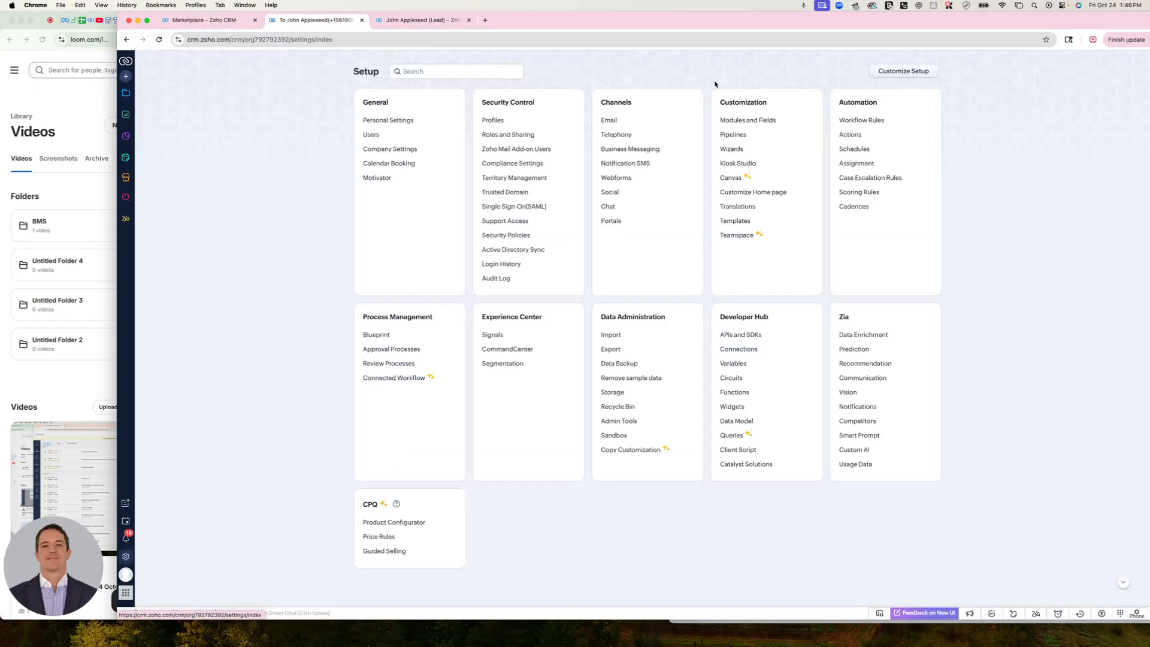
click(870, 121)
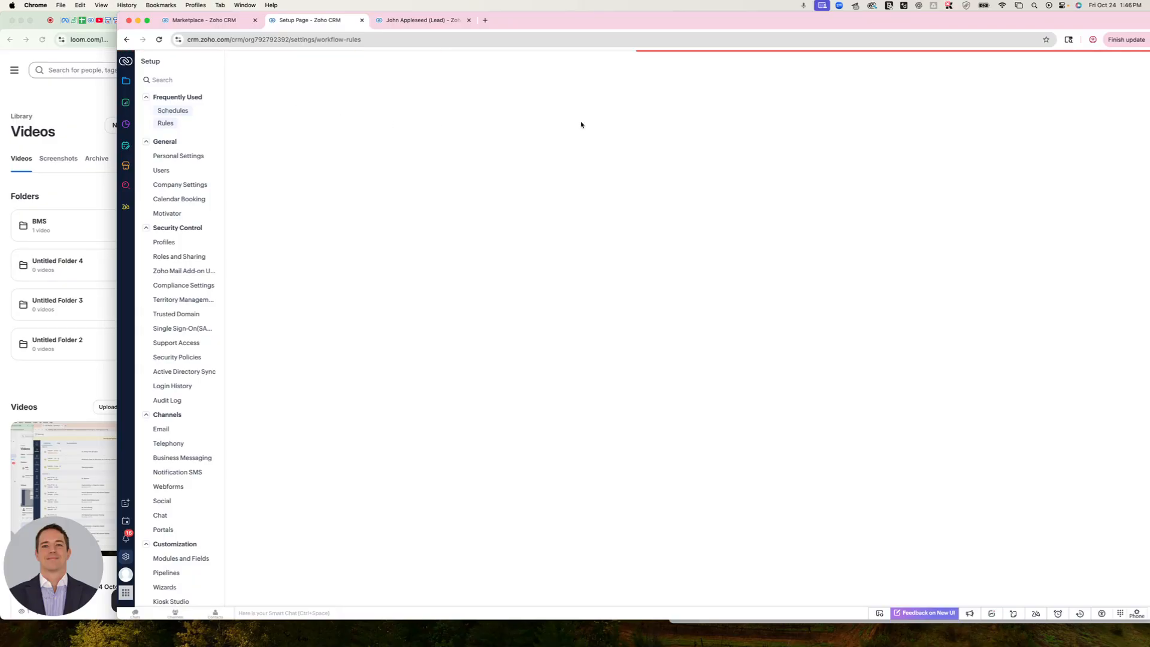
click(1079, 168)
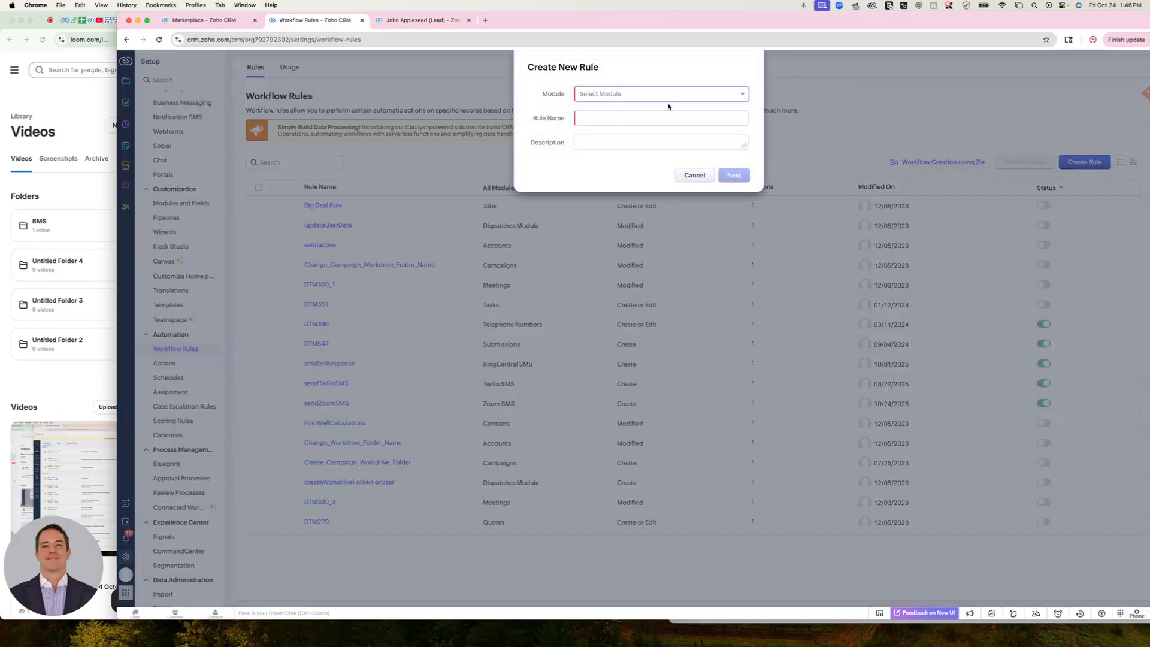
click(653, 95)
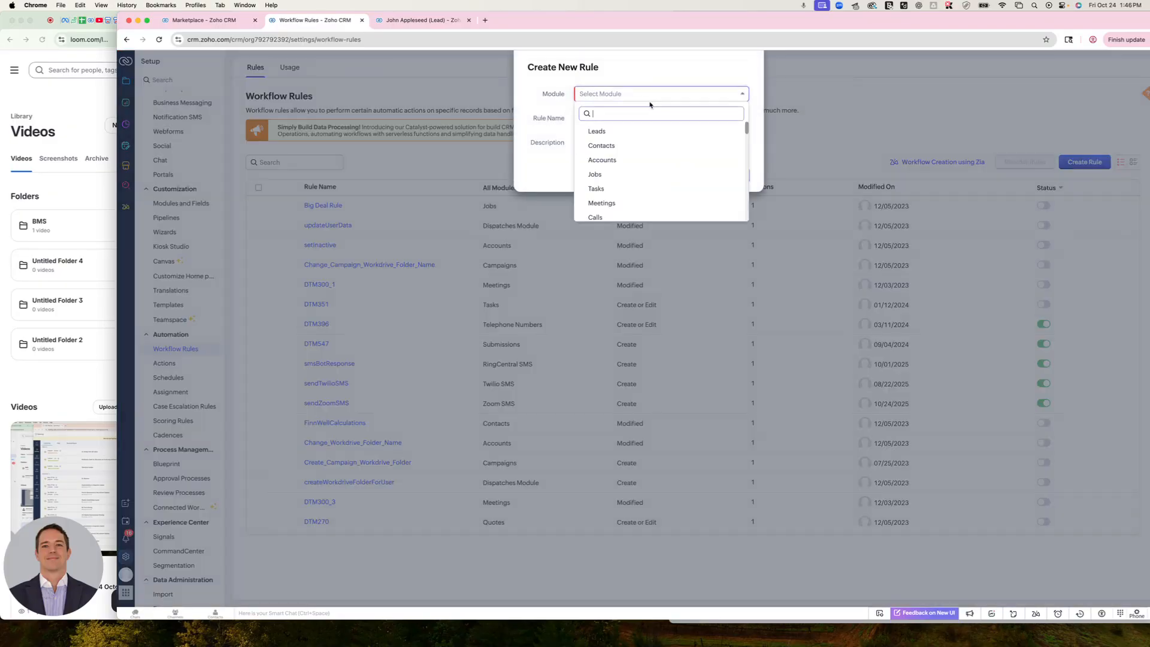
click(602, 132)
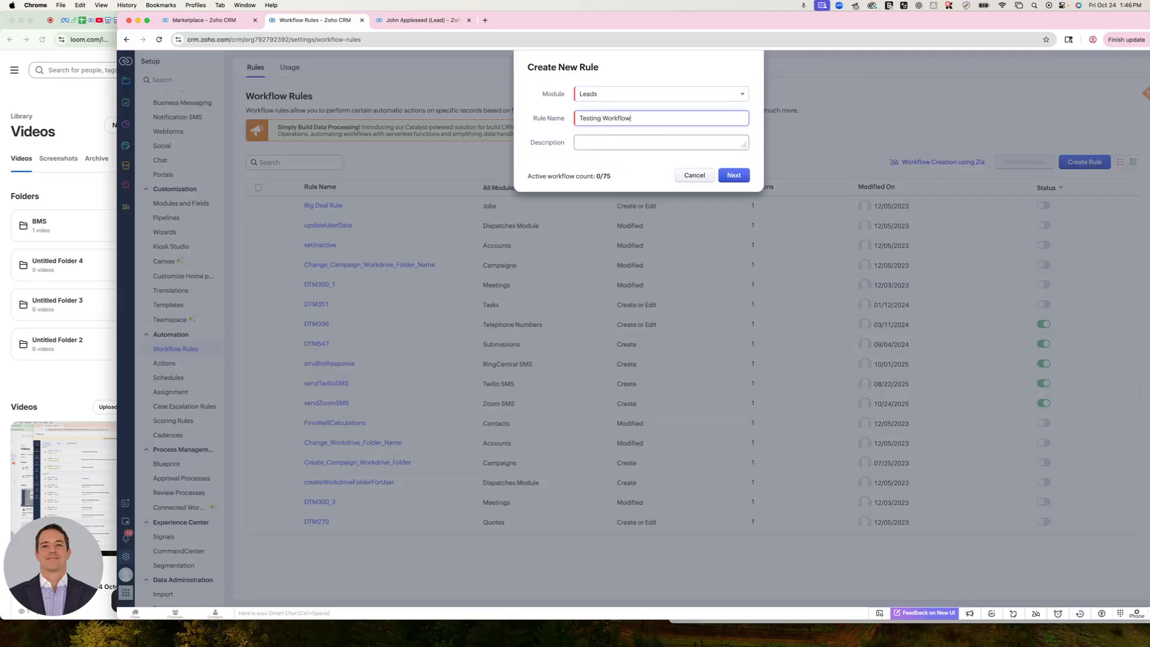
click(734, 175)
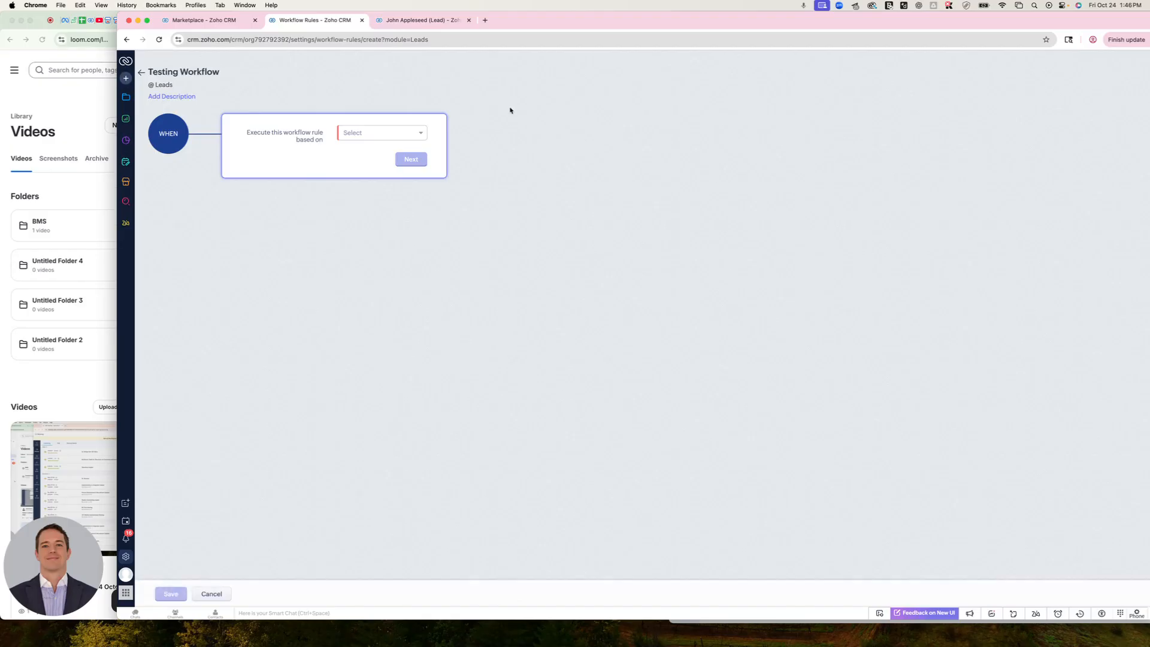
Set the rule to execute on the Create record action and apply it to all leads
click(395, 133)
click(392, 150)
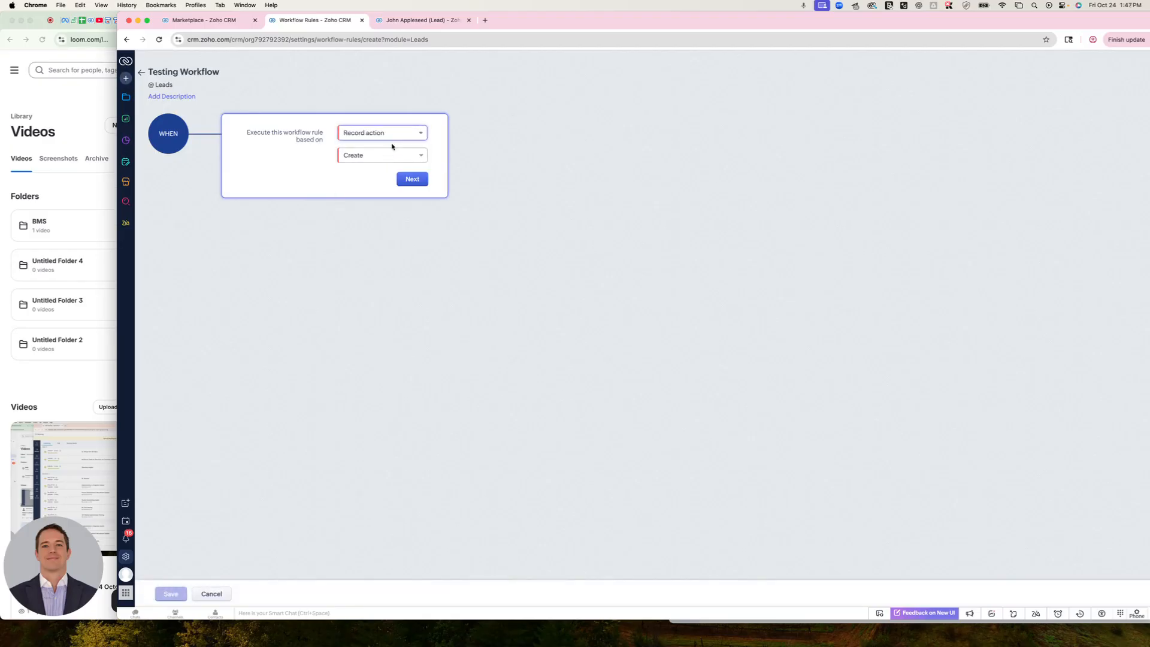
click(413, 182)
click(354, 223)
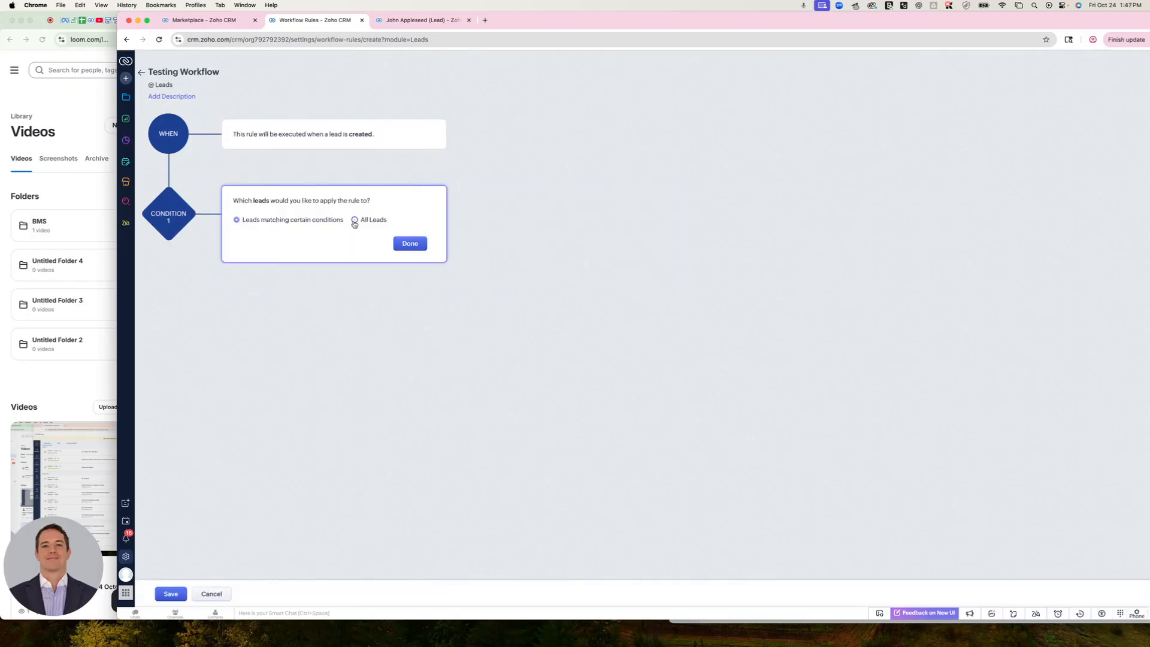
click(419, 244)
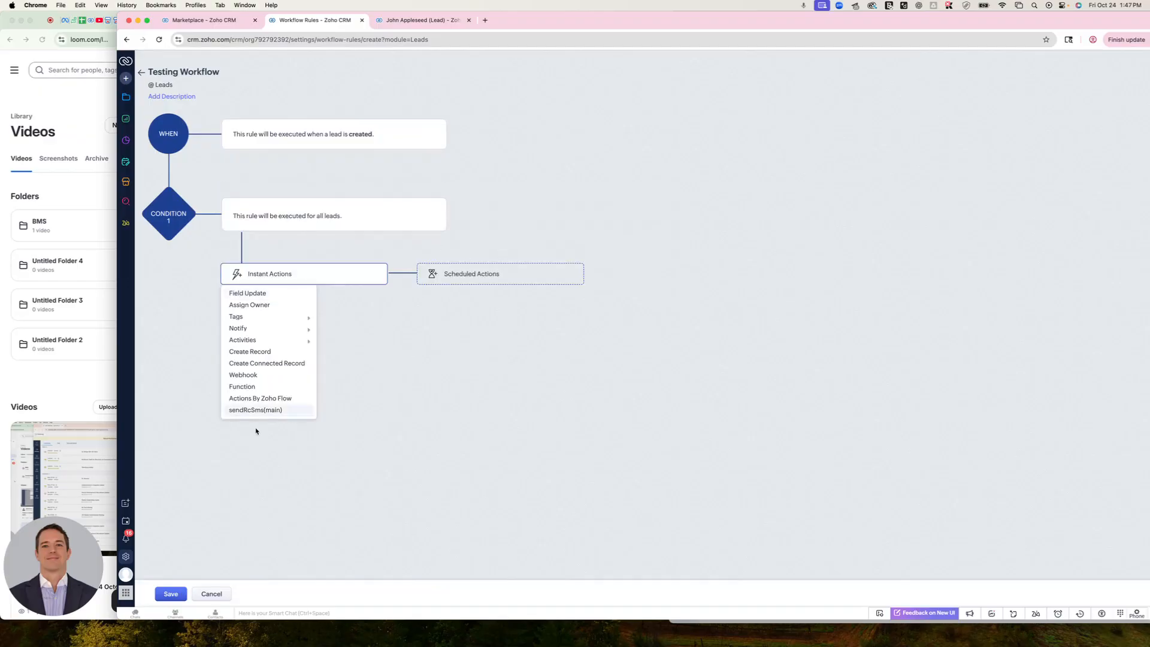
Add an instant Create Record action to the workflow rule and set its module to Zoom SMS
click(256, 352)
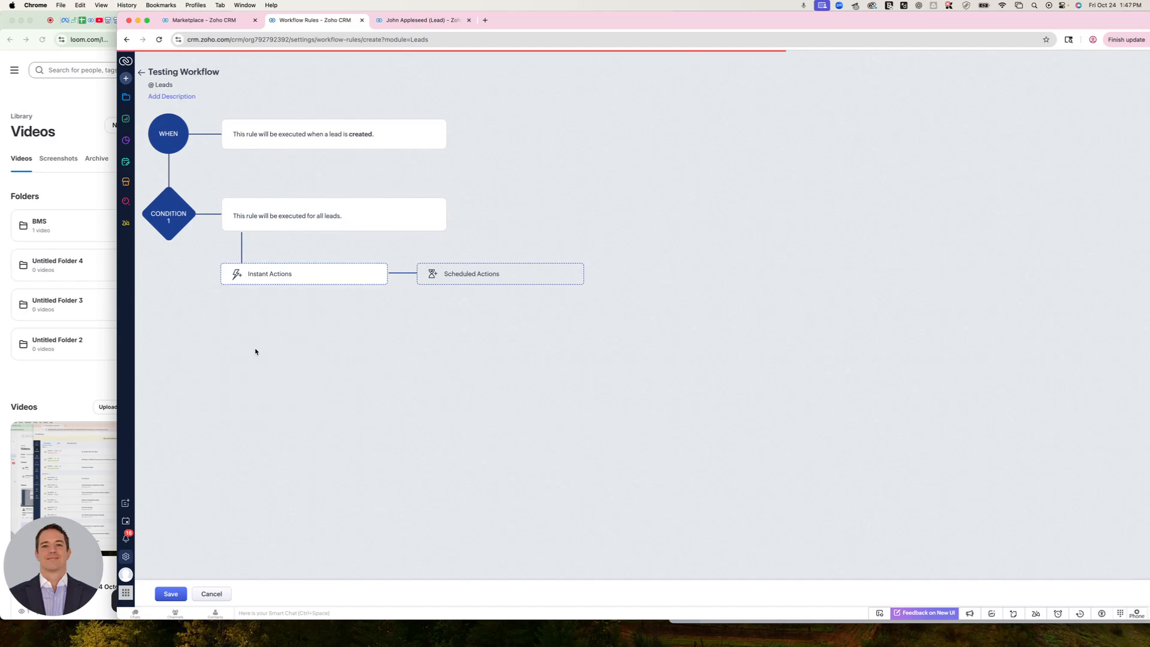
click(629, 104)
scroll(647, 182, down, 5)
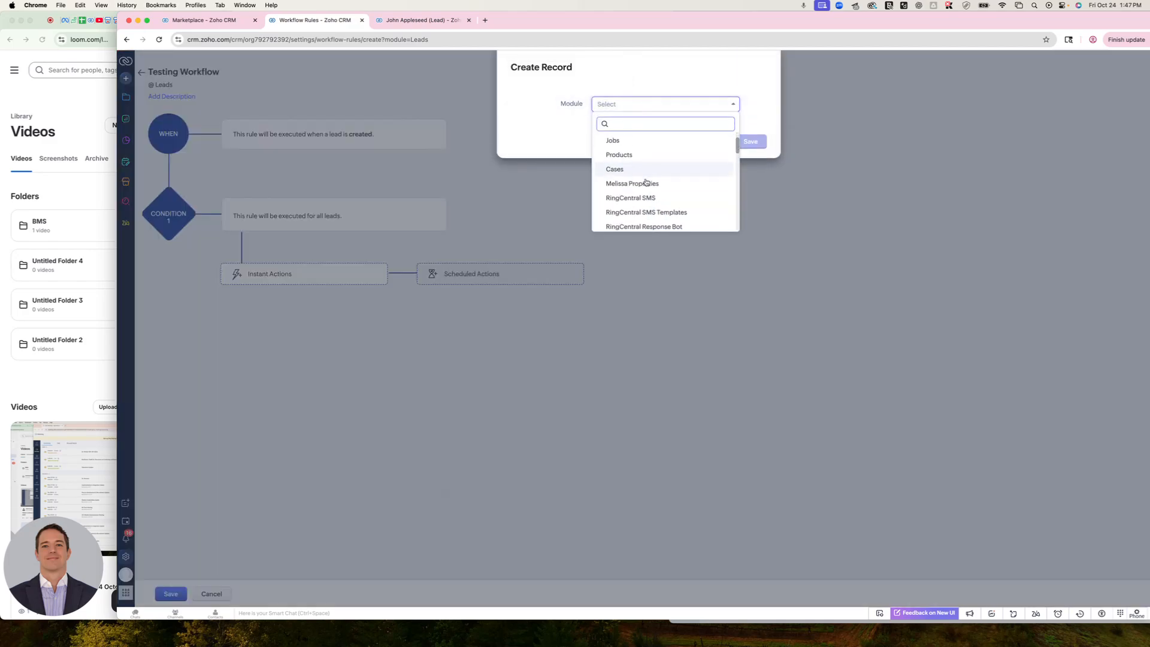
scroll(645, 206, down, 3)
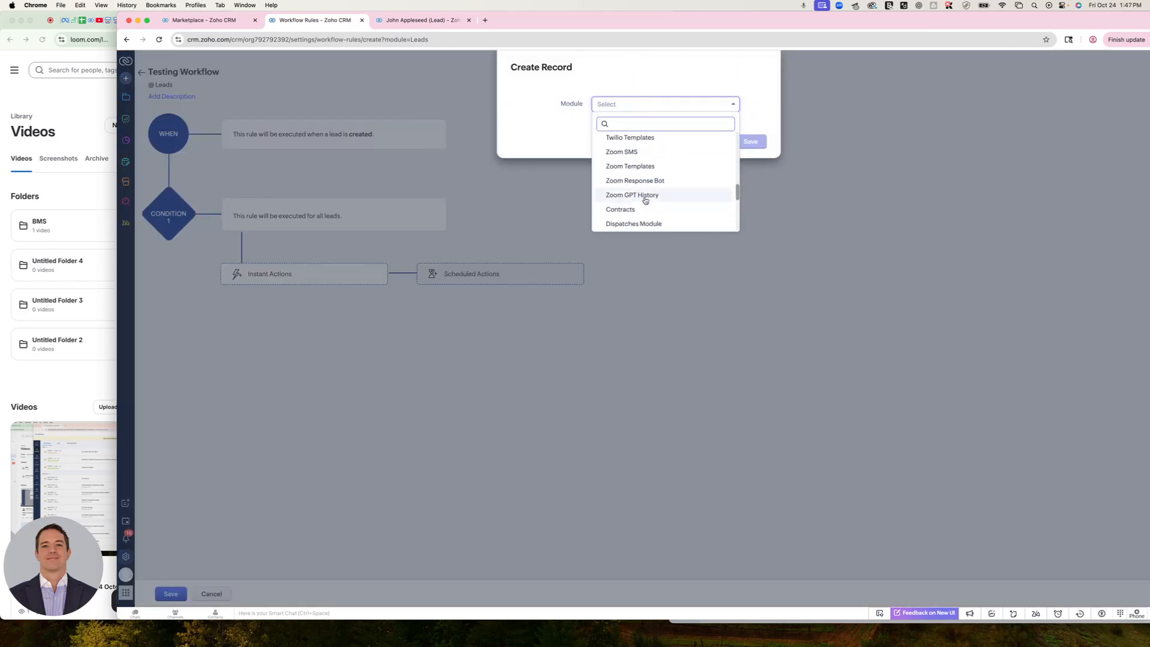
click(636, 156)
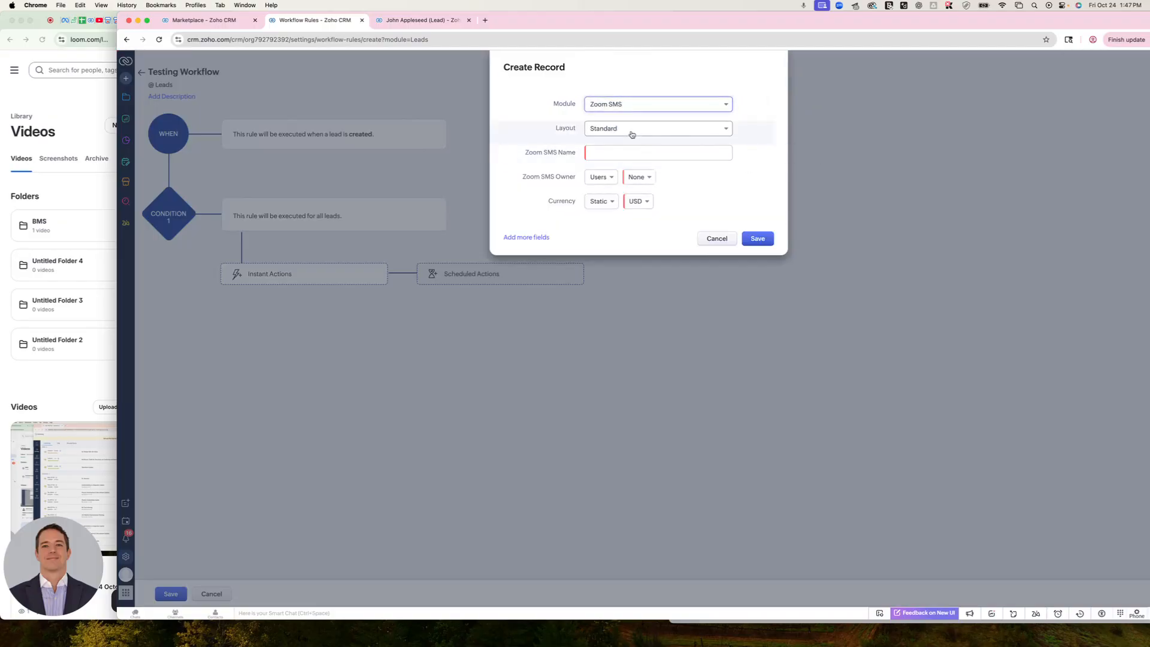
Set the Zoom SMS Name to "Text to" followed by the lead's First Name and Last Name merge fields
click(629, 155)
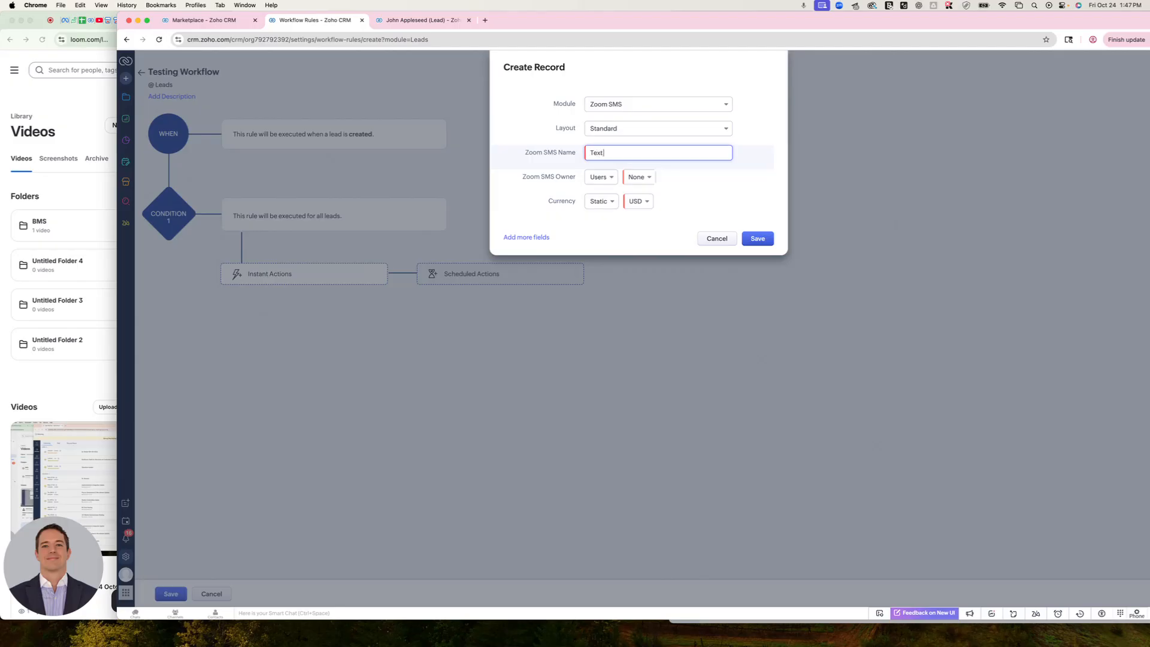
text(Text to #)
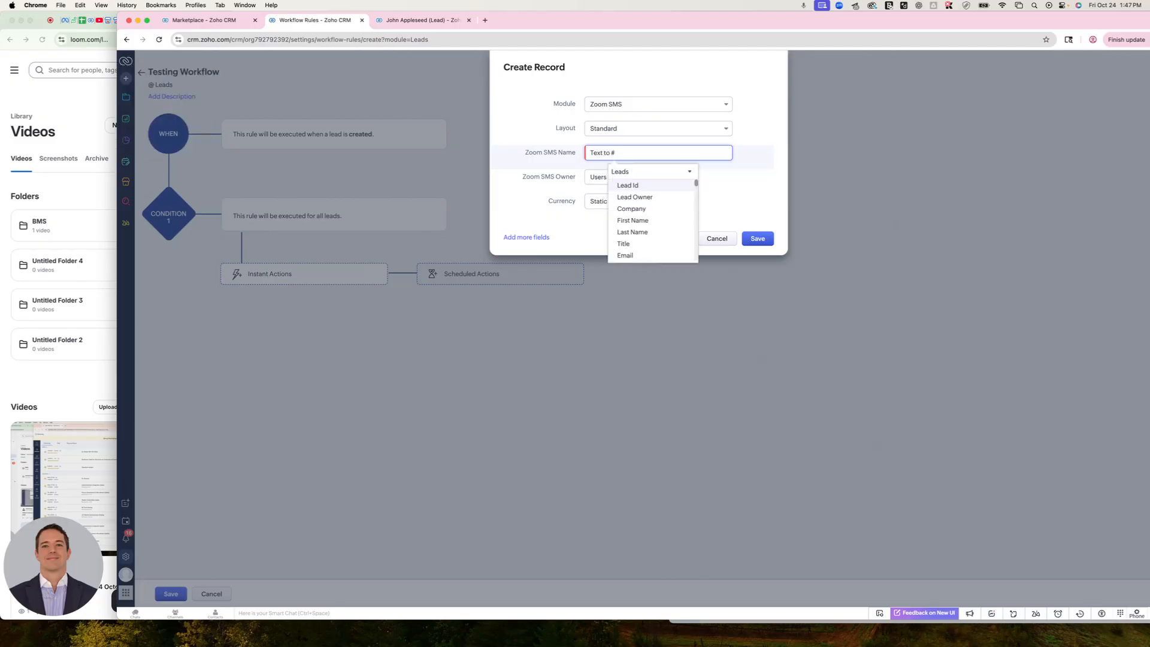
click(648, 221)
text(#)
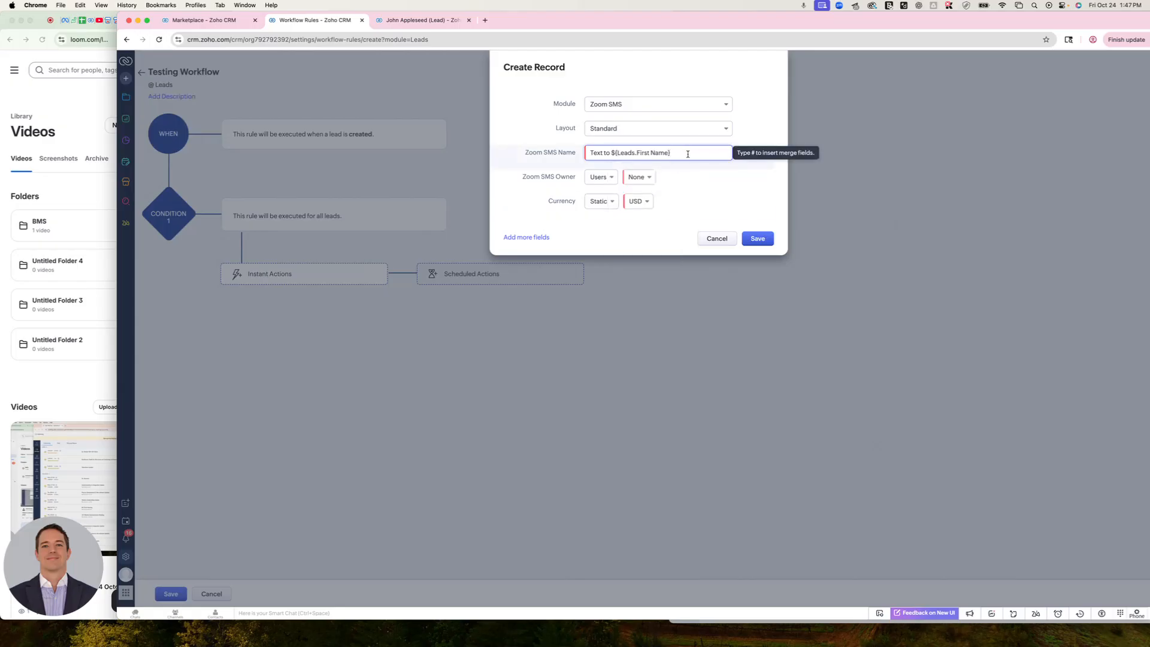
click(691, 232)
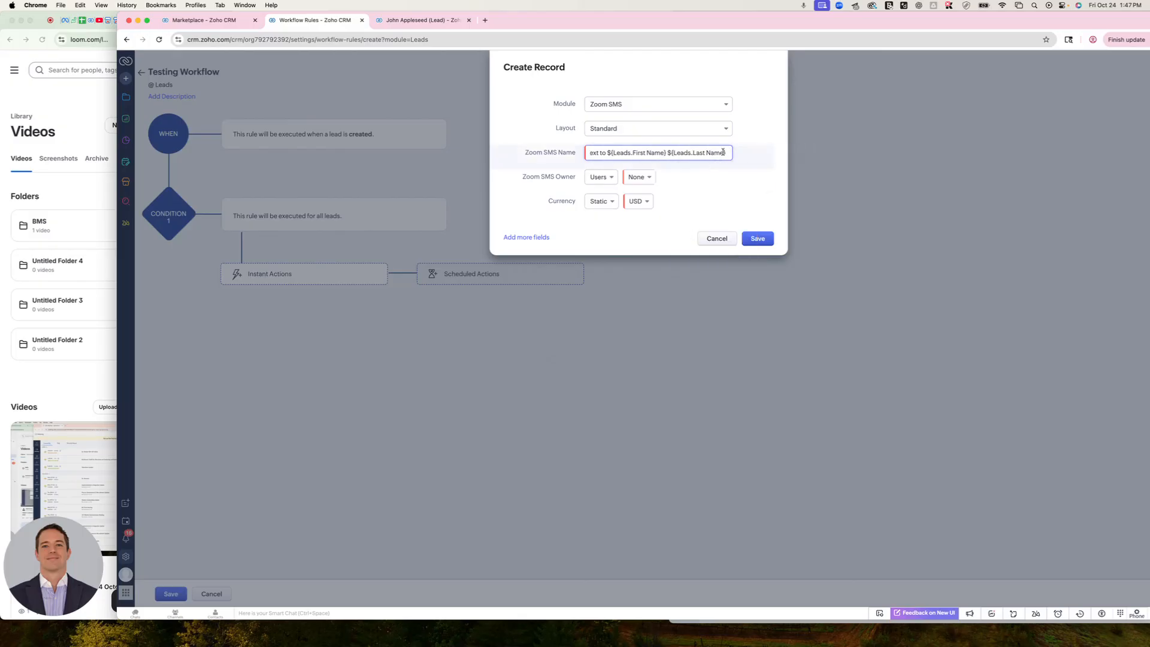
text(#)
scroll(759, 237, down, 2)
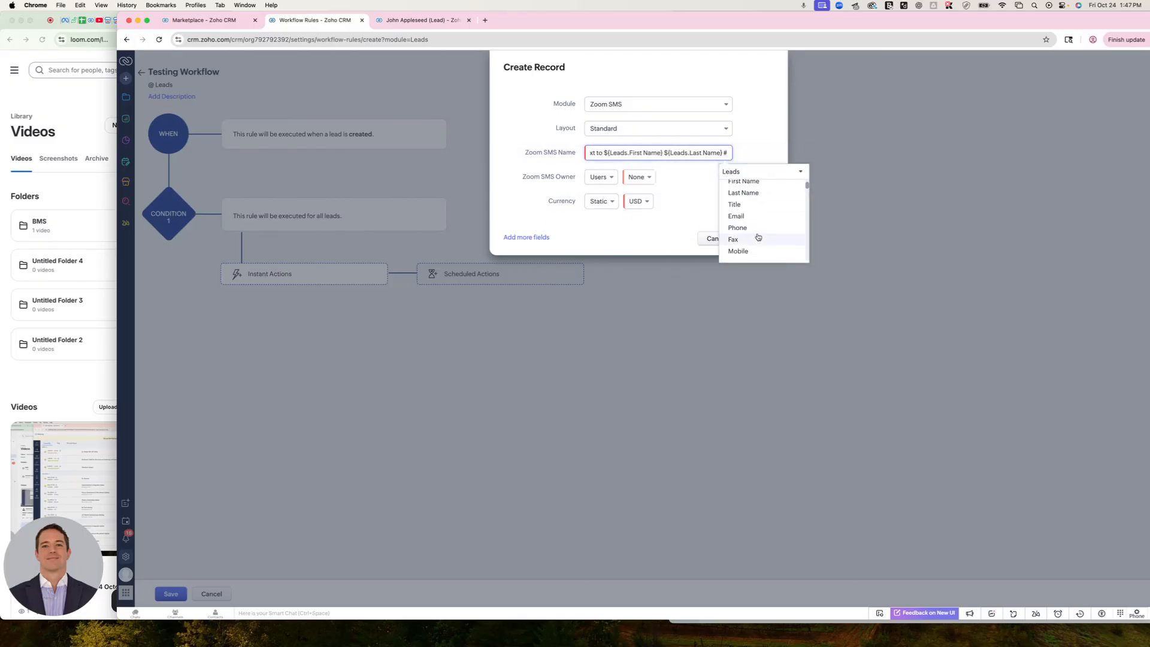
text(cr)
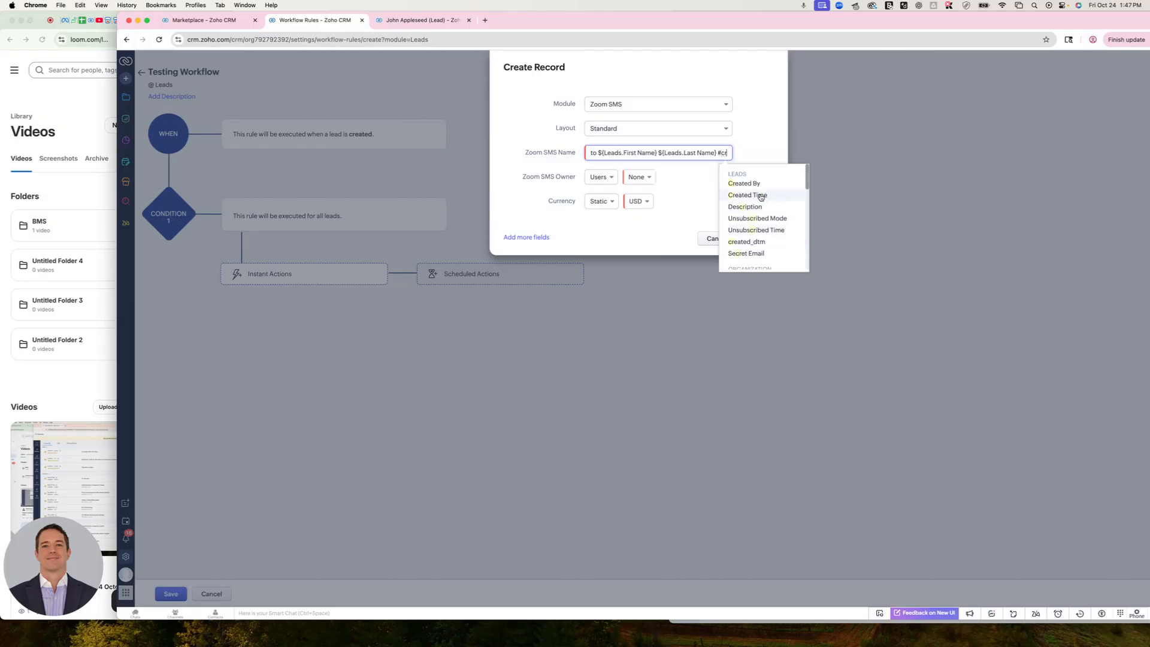
scroll(776, 232, down, 1)
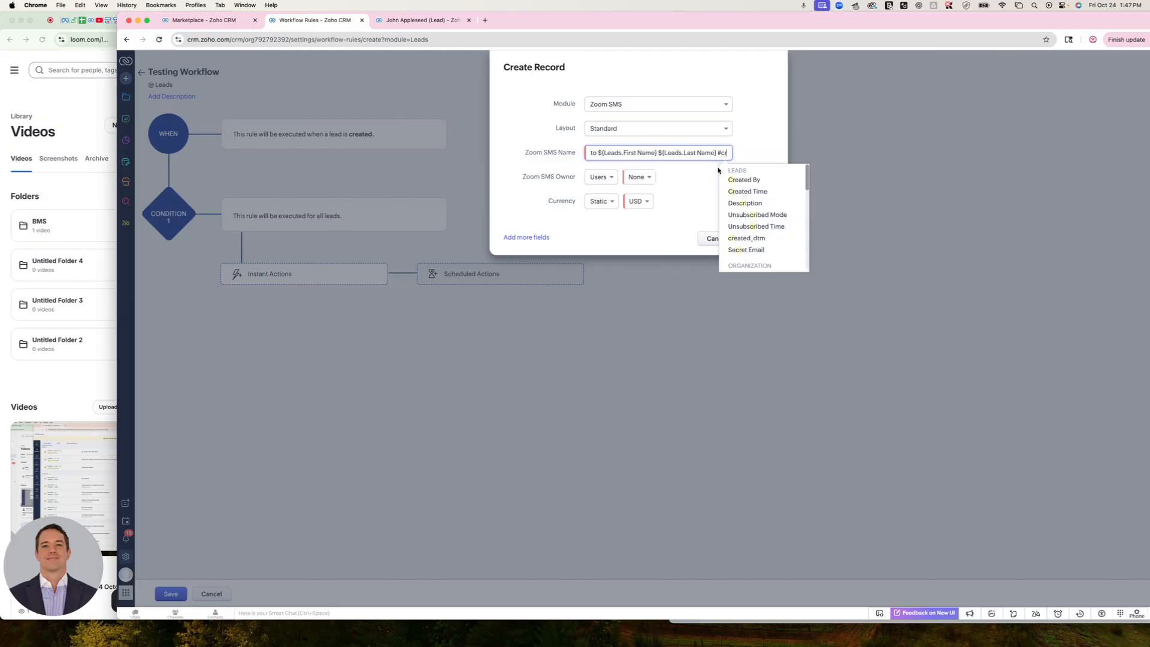
scroll(772, 231, down, 3)
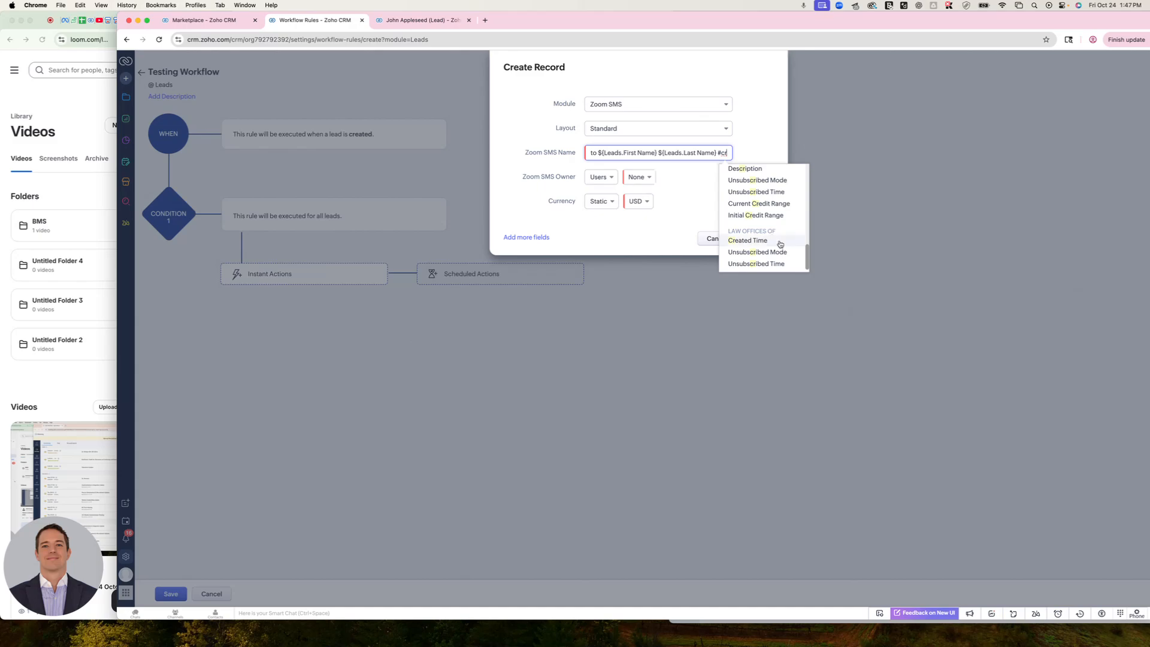
scroll(787, 241, up, 3)
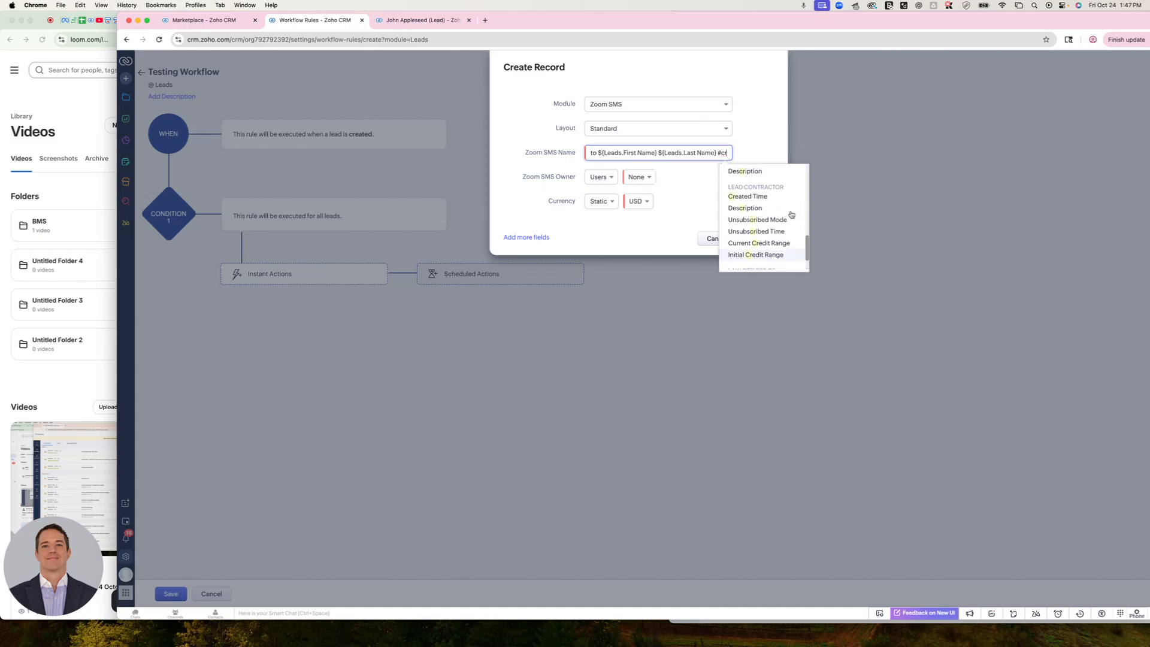
scroll(790, 214, up, 2)
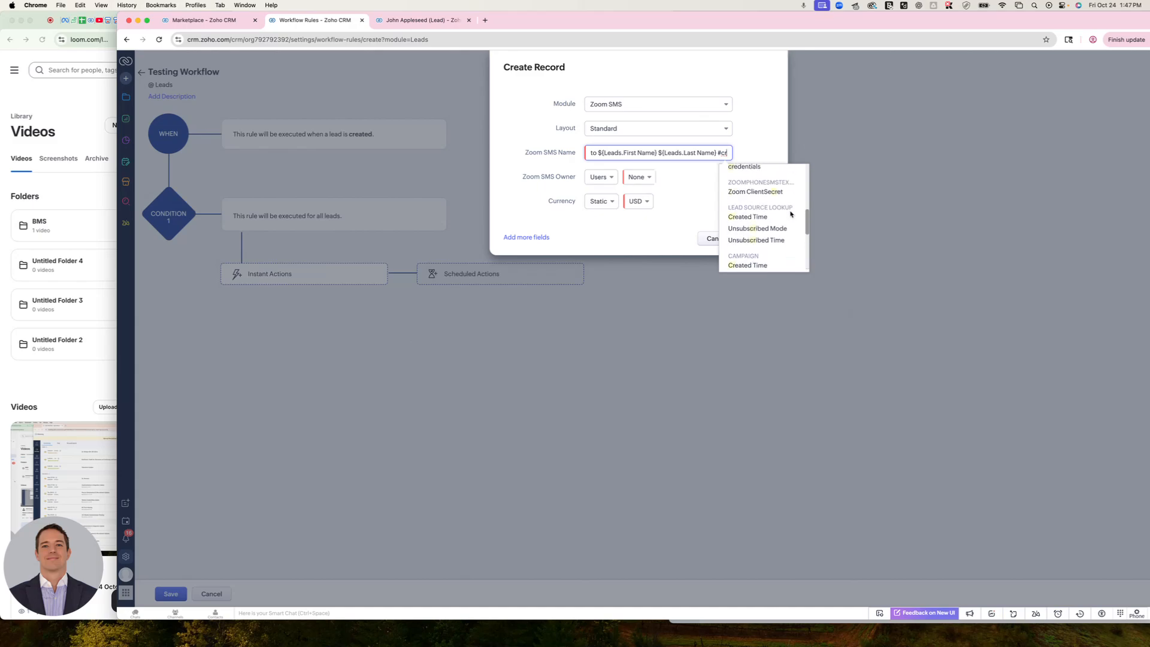
scroll(790, 215, up, 1)
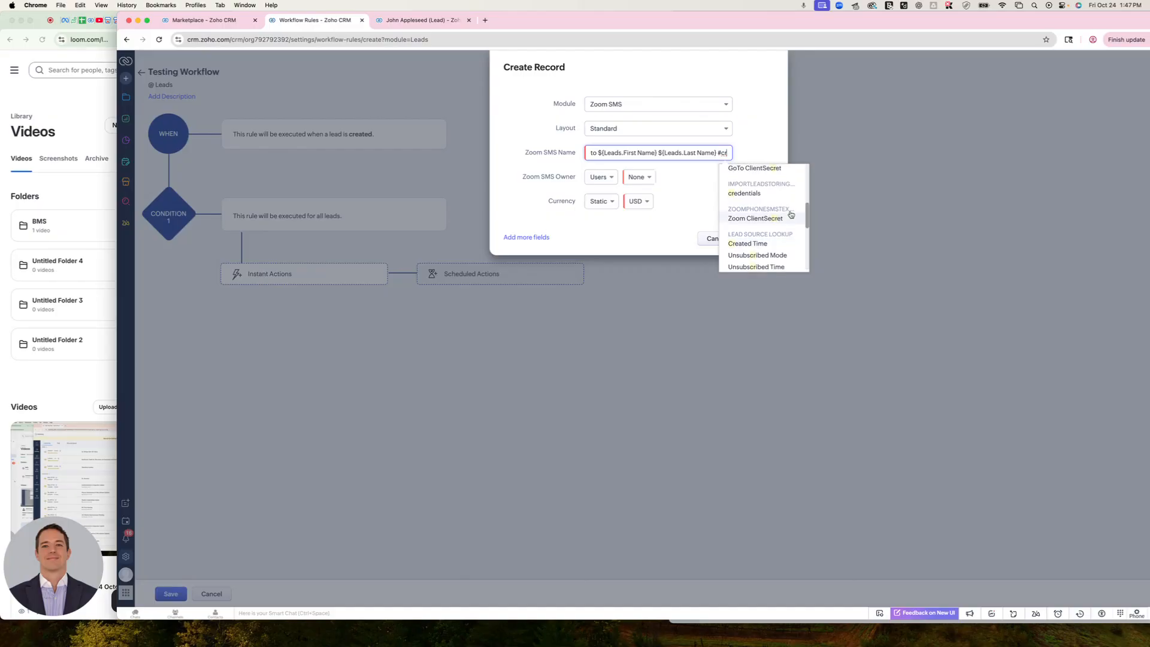
scroll(791, 214, down, 1)
scroll(791, 215, up, 3)
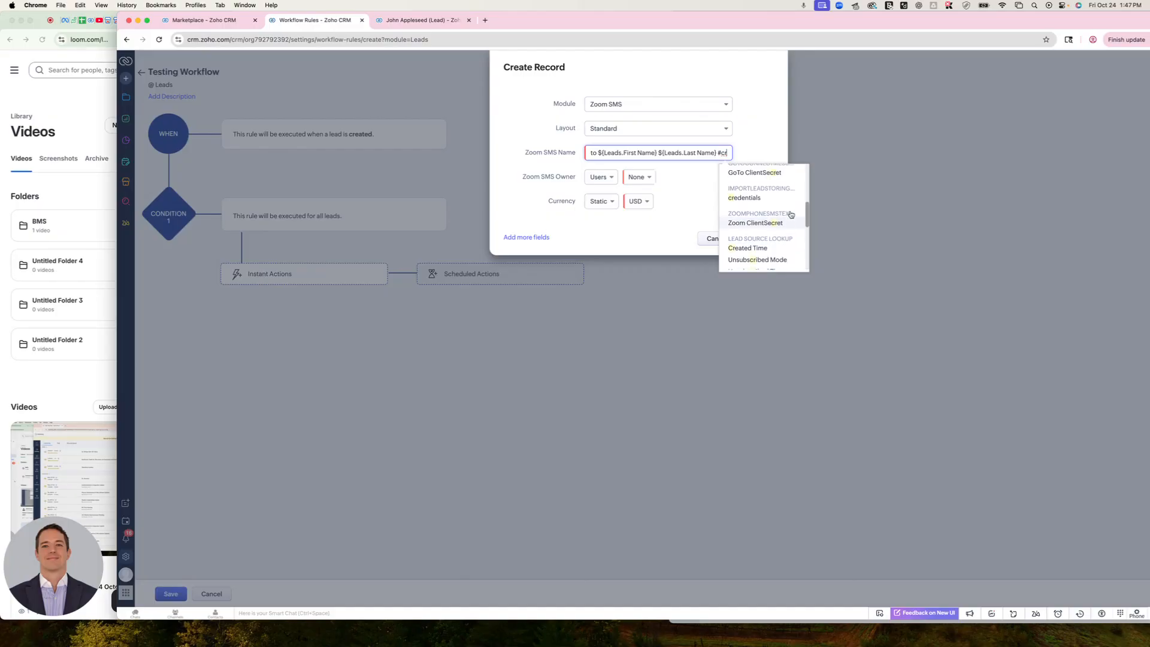
scroll(790, 213, up, 3)
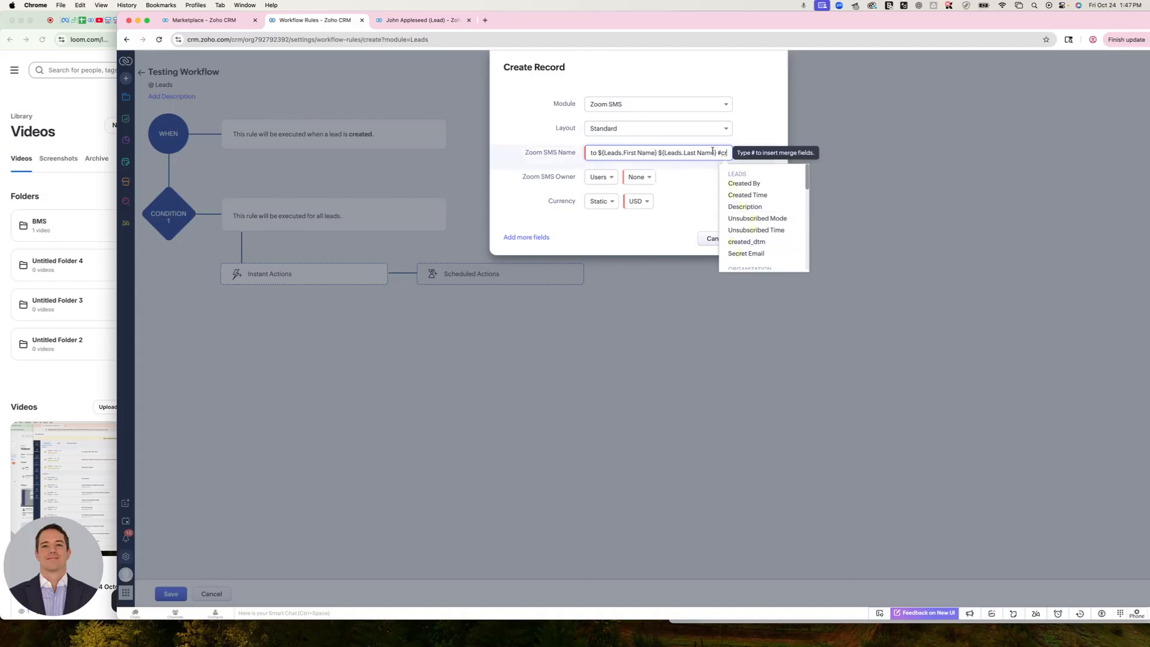
key(BackSpace)
key(BackSpace)
key(BackSpace)
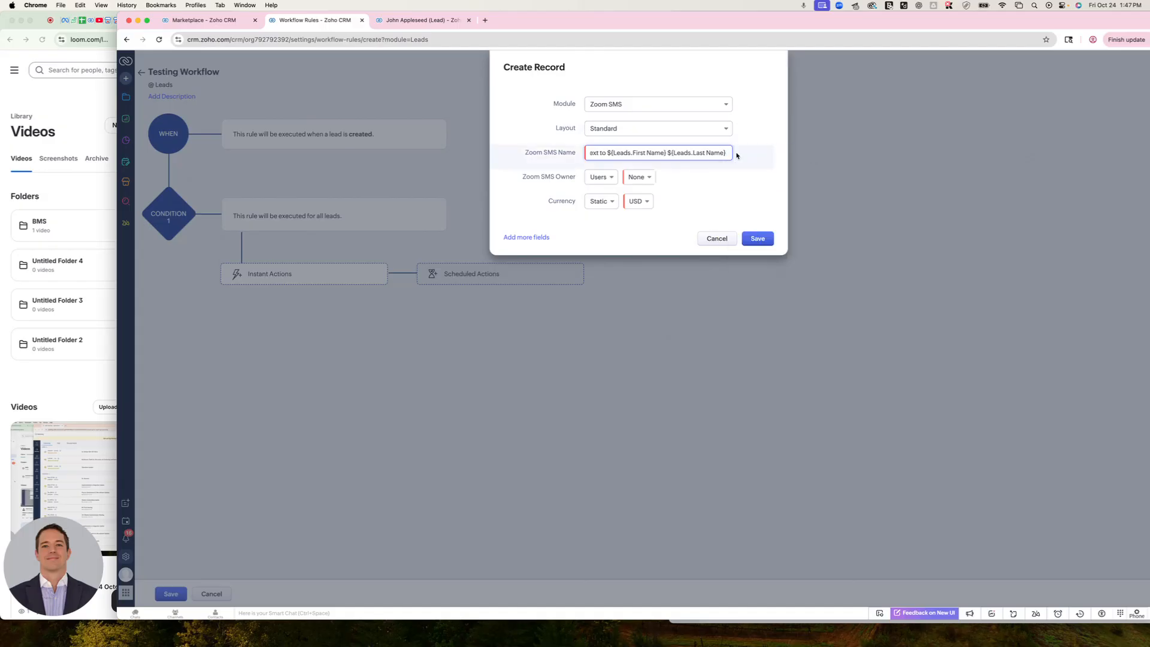
Replace the first and last name merge fields in the Zoom SMS Name with the lead's Phone merge field
drag(606, 153, 816, 154)
key(BackSpace)
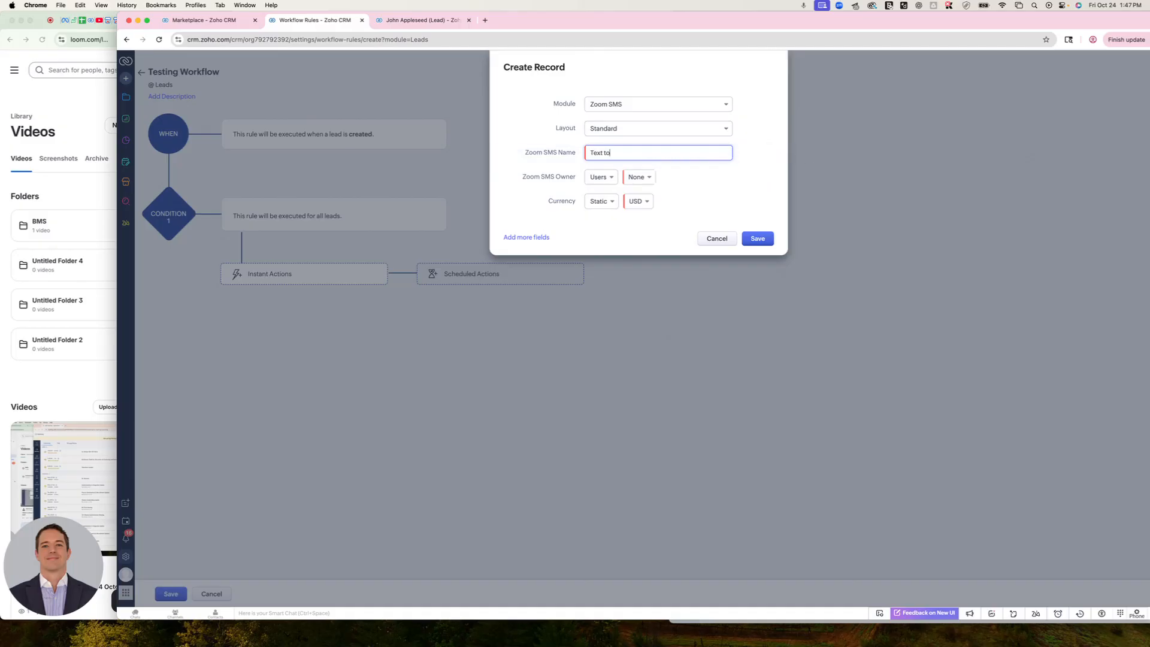
text(#)
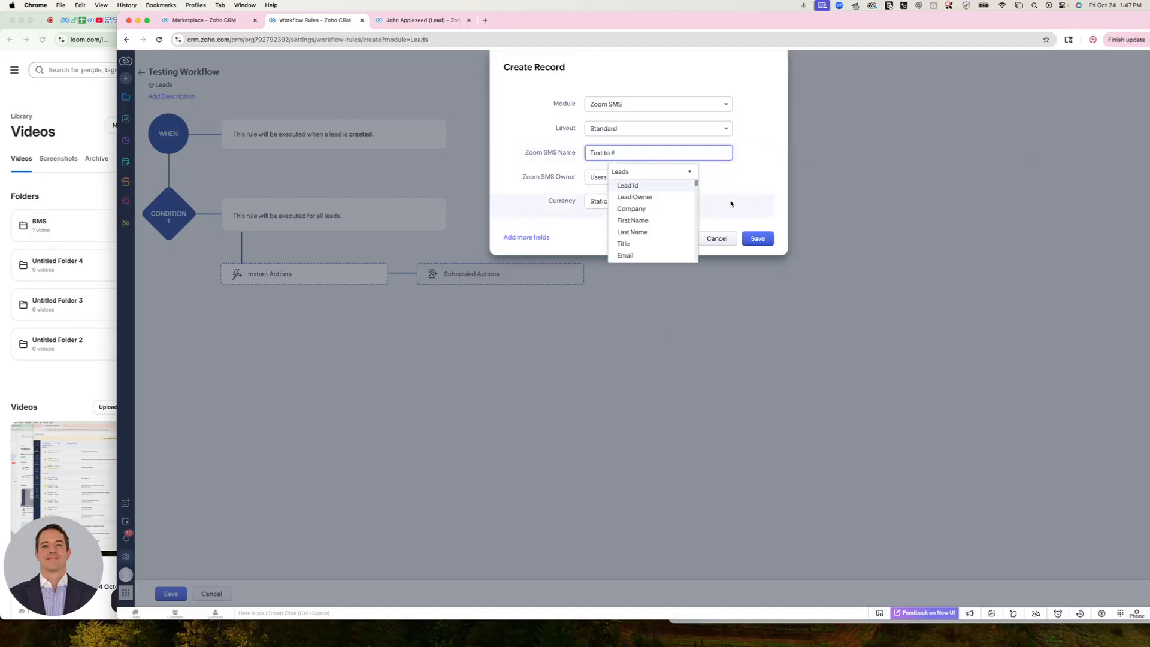
click(655, 231)
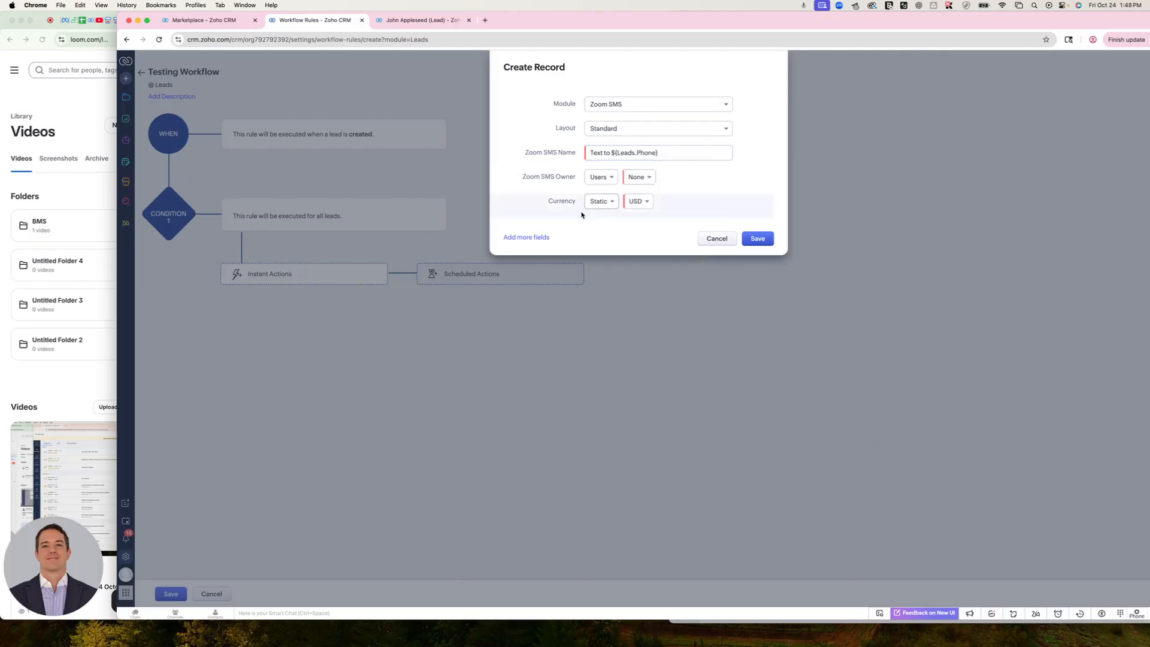
Add From as an additional field of the new record and paste the sending phone number as its value
click(526, 237)
click(560, 248)
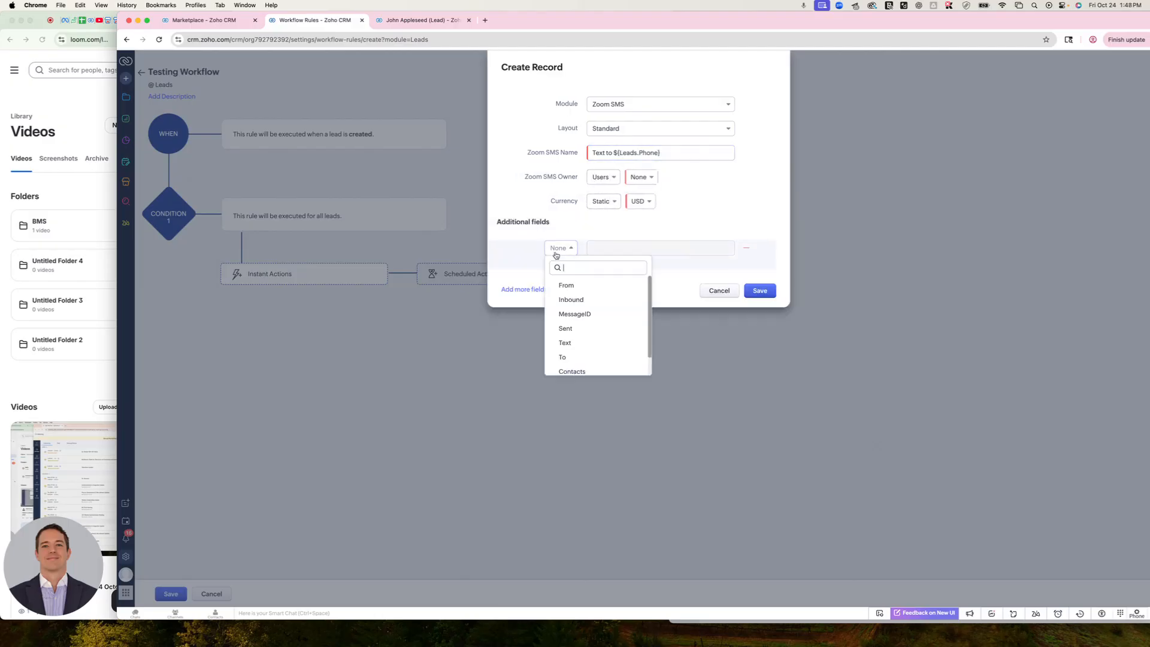
click(562, 287)
click(614, 248)
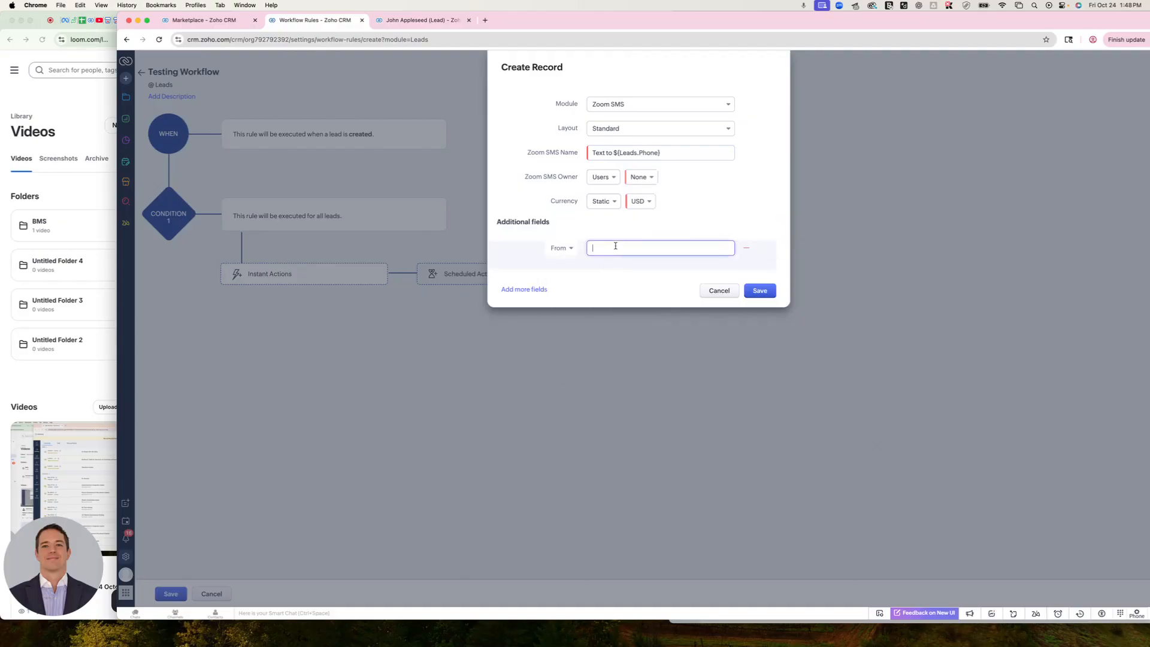
key(super+v)
Add To as a second additional field of the new Zoom SMS record
click(525, 292)
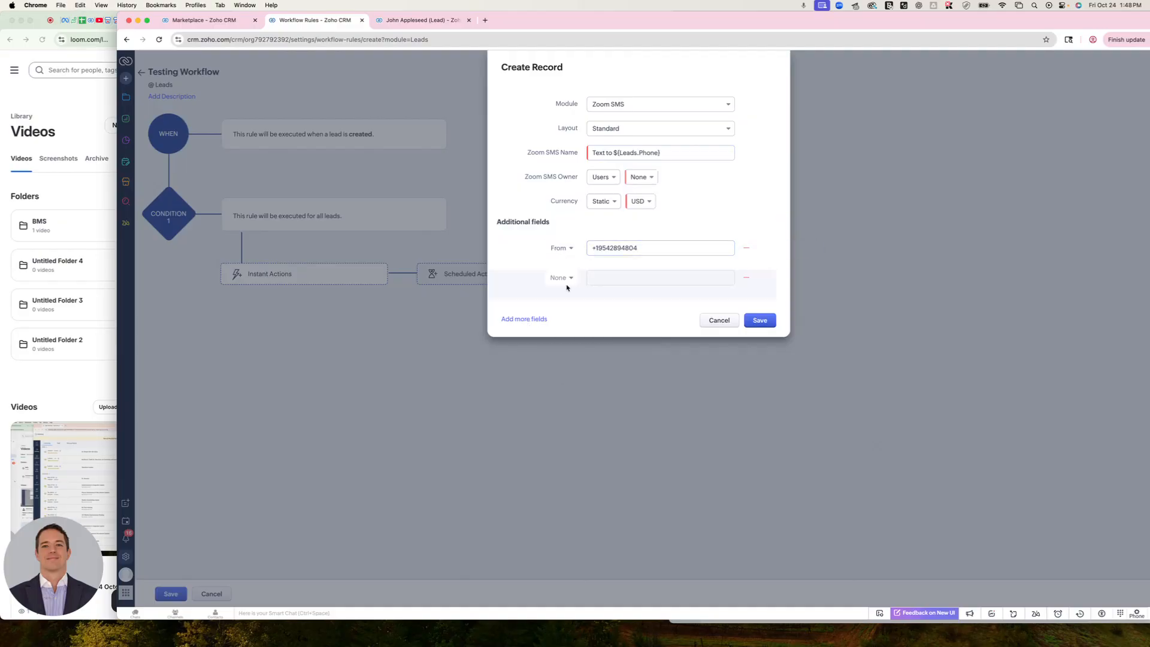
click(561, 277)
triple_click(615, 248)
key(super+c)
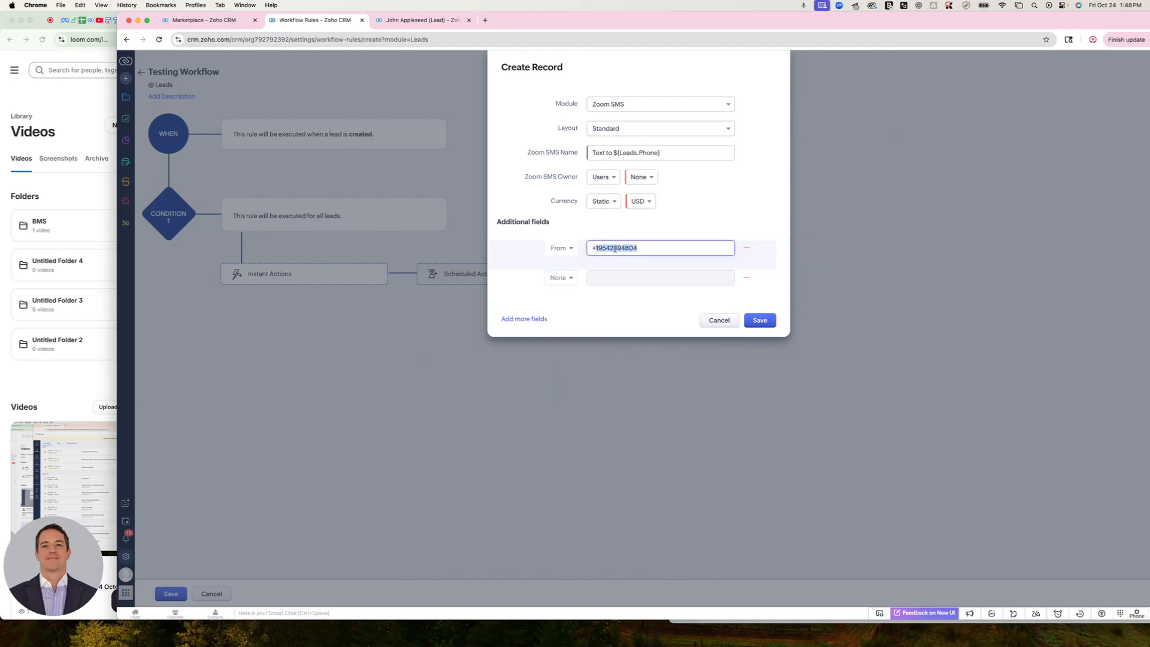
click(561, 277)
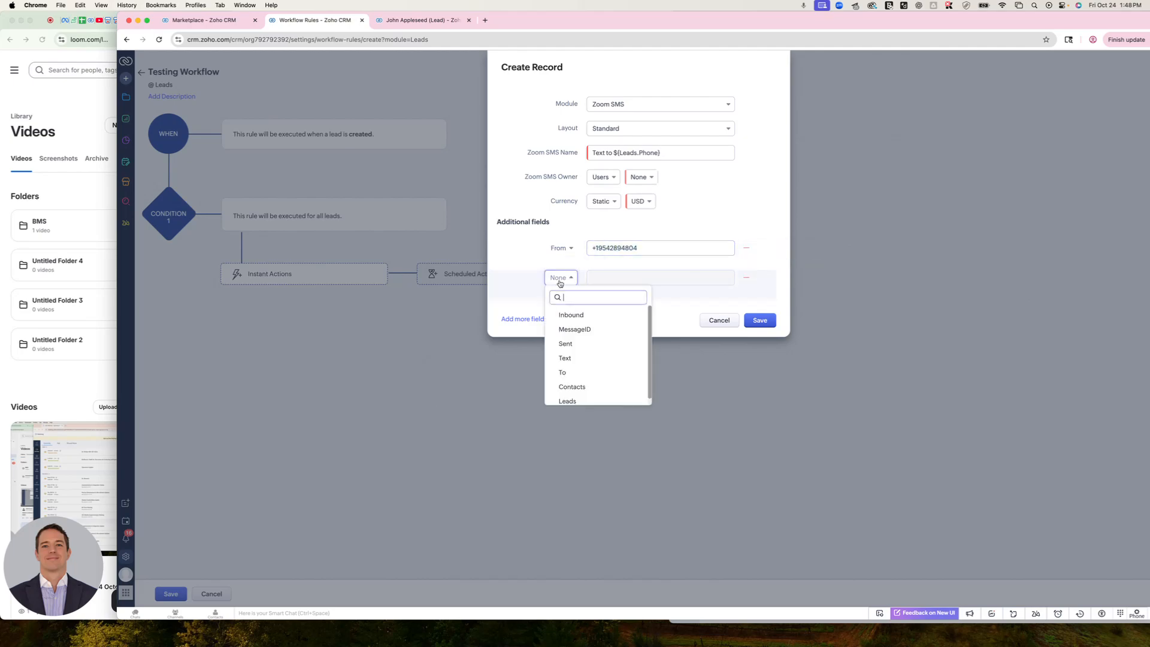
click(562, 373)
triple_click(616, 248)
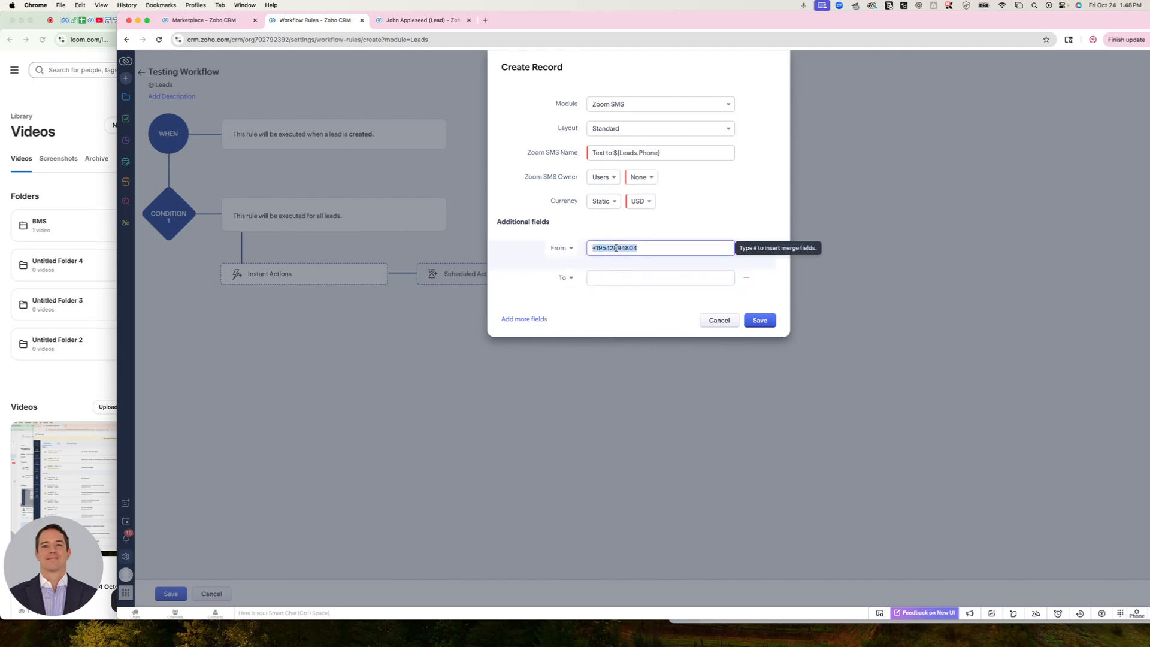
text(#)
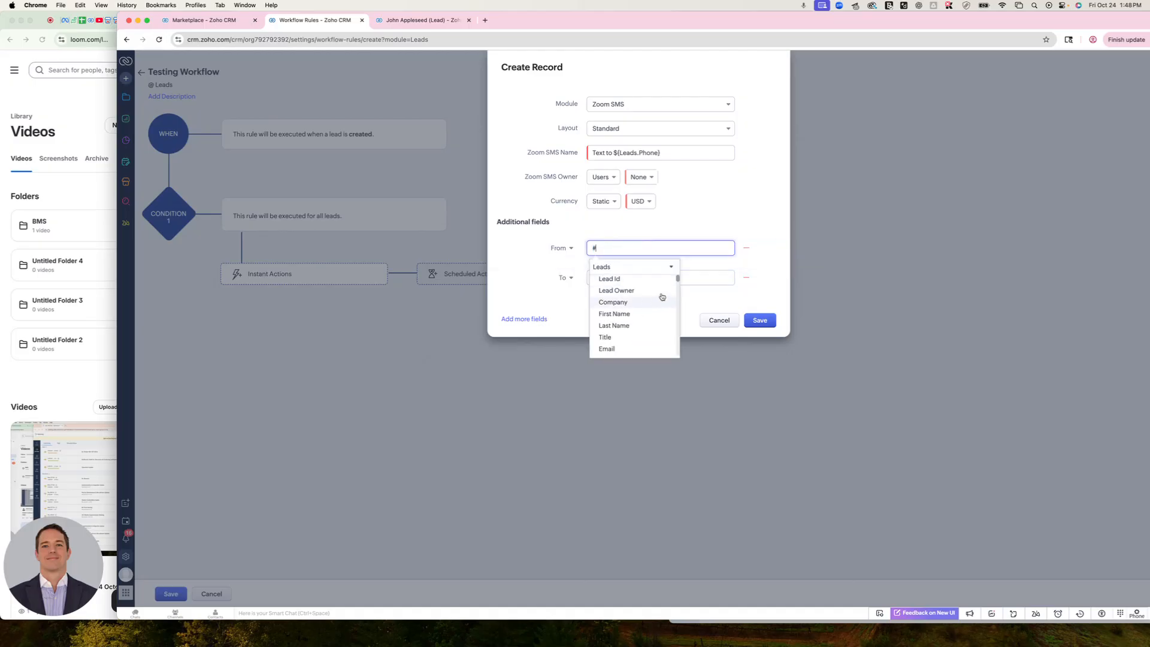
scroll(647, 337, down, 10)
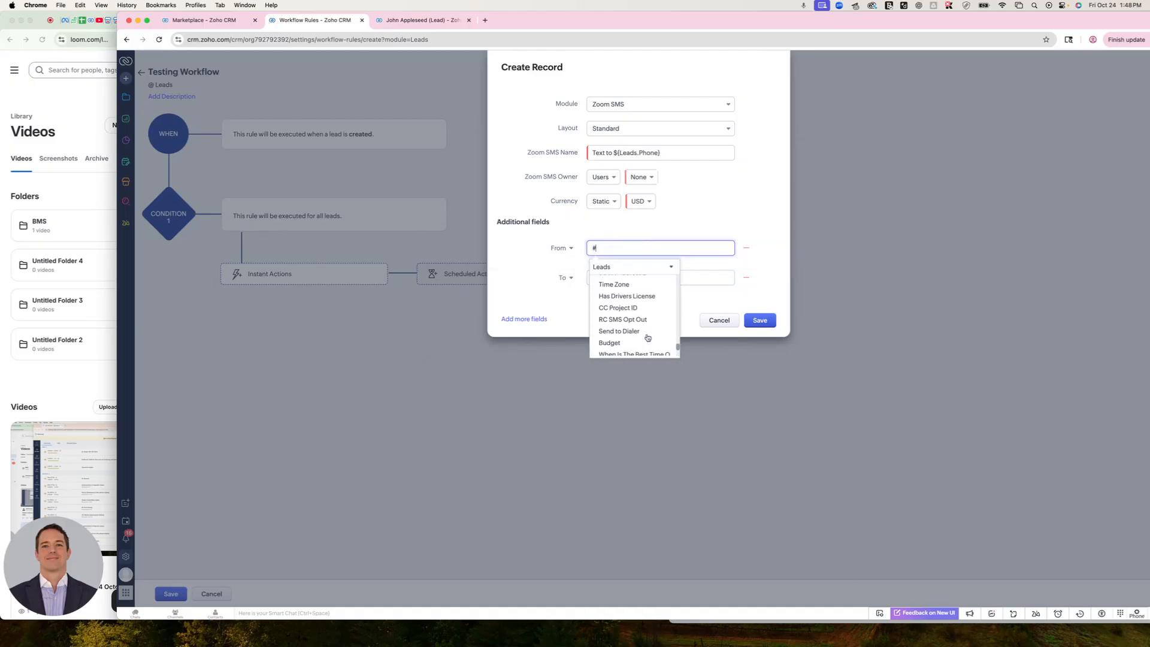
scroll(647, 337, up, 10)
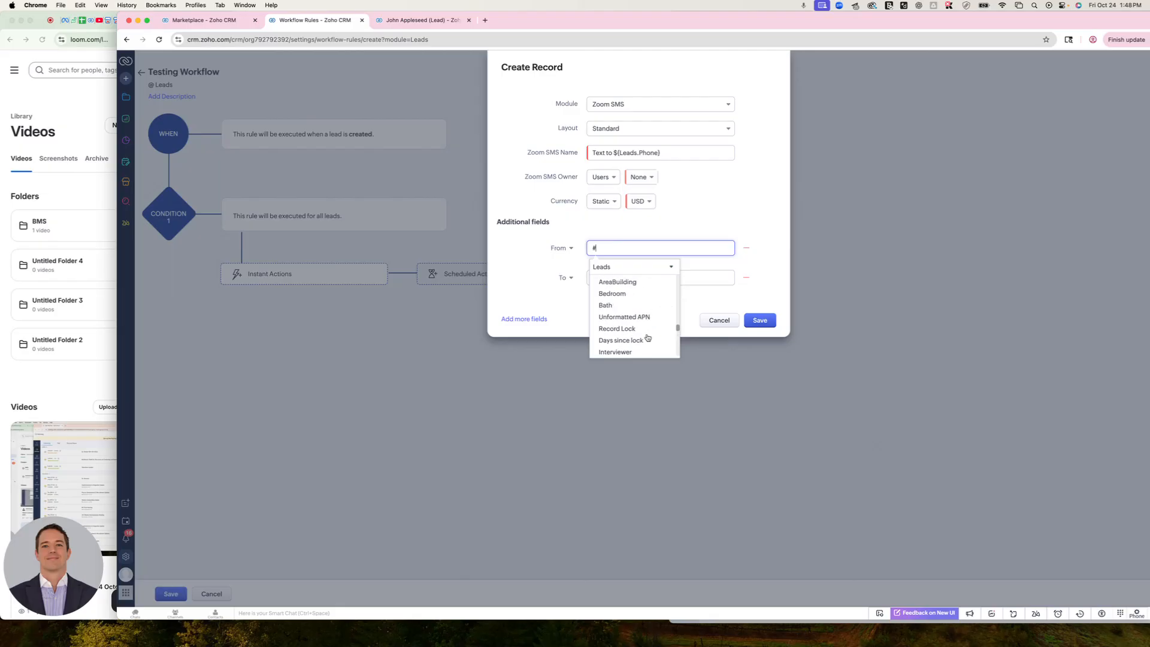
scroll(647, 337, up, 10)
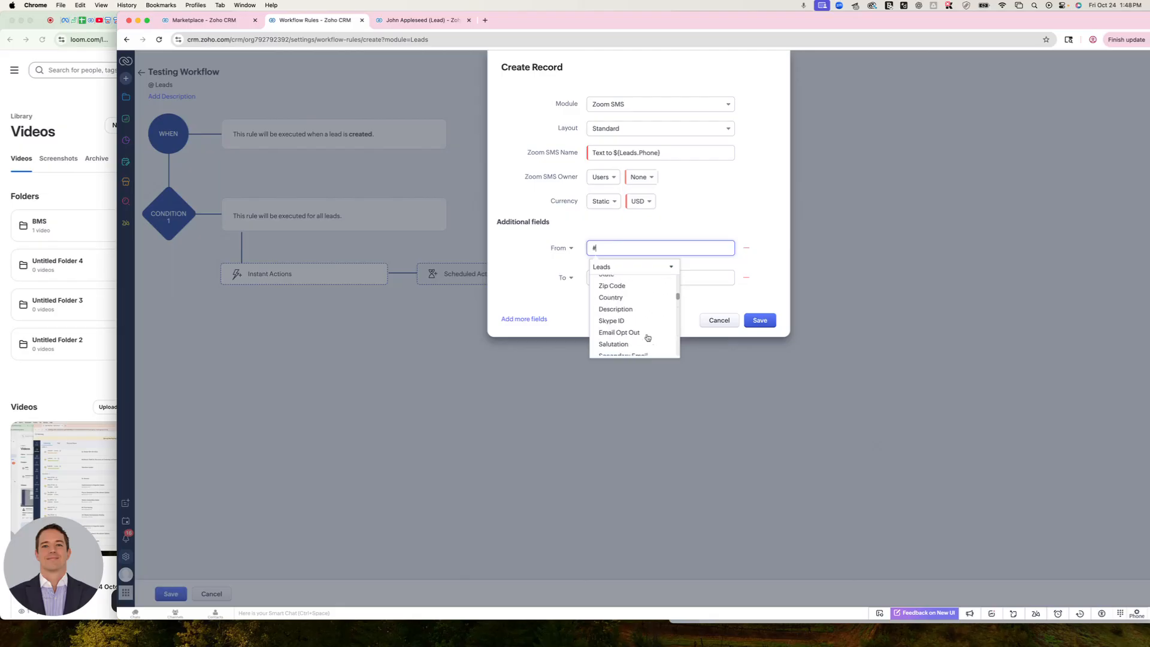
scroll(648, 337, up, 5)
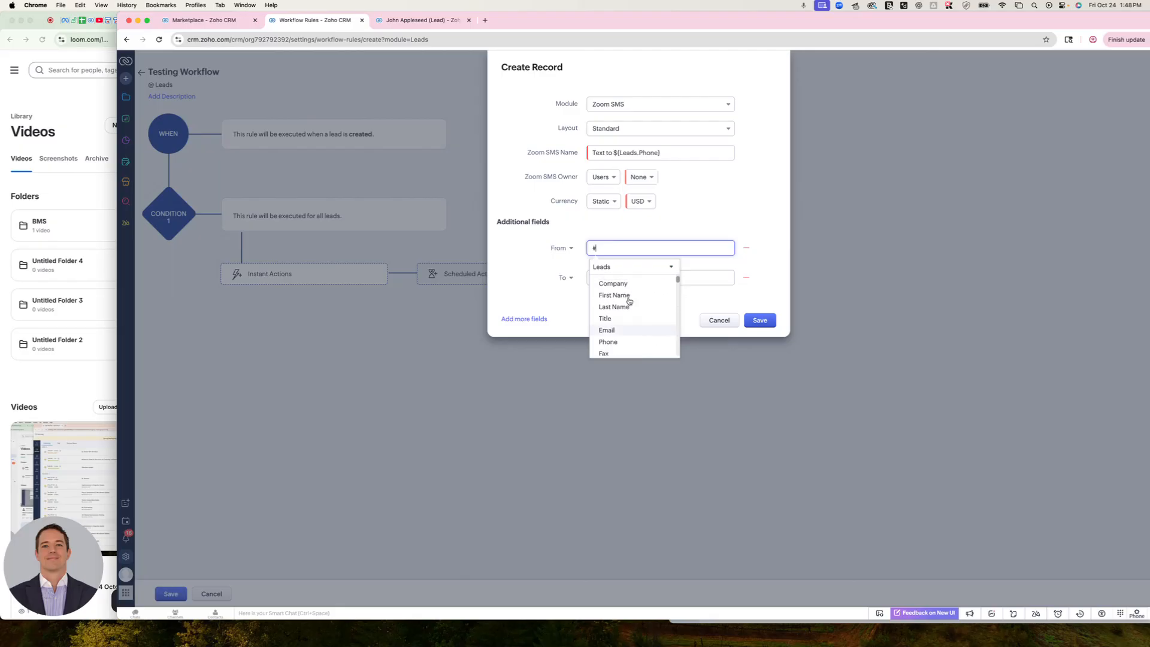
key(BackSpace)
key(super+v)
Set the To field to the lead's Phone merge field
click(602, 278)
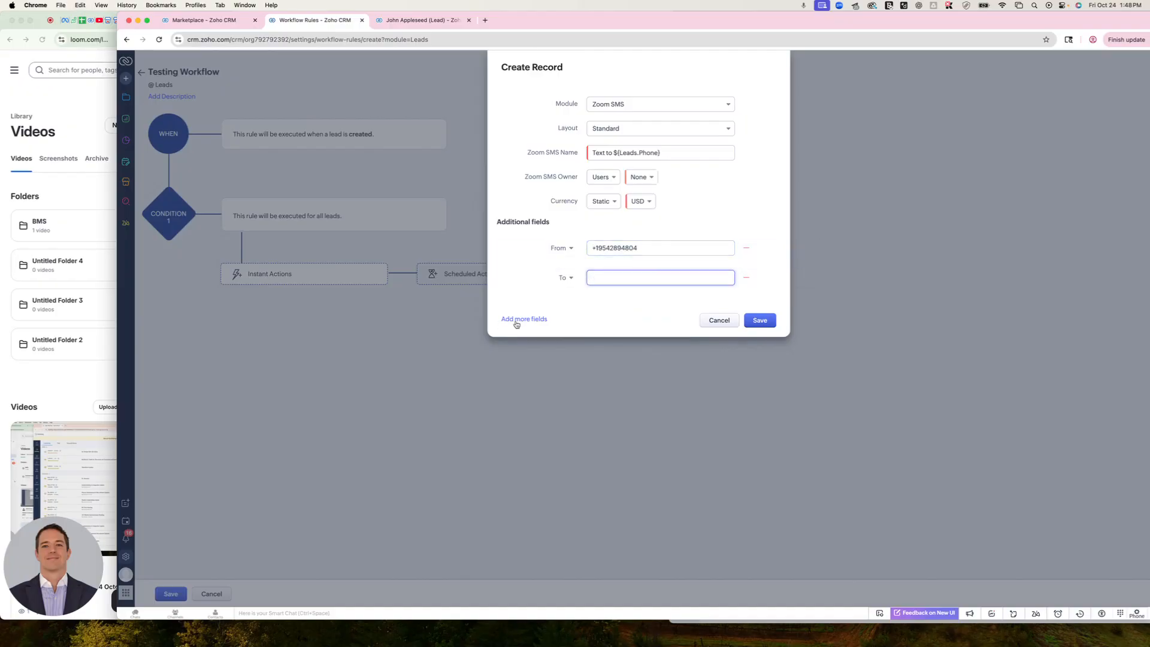
text(#)
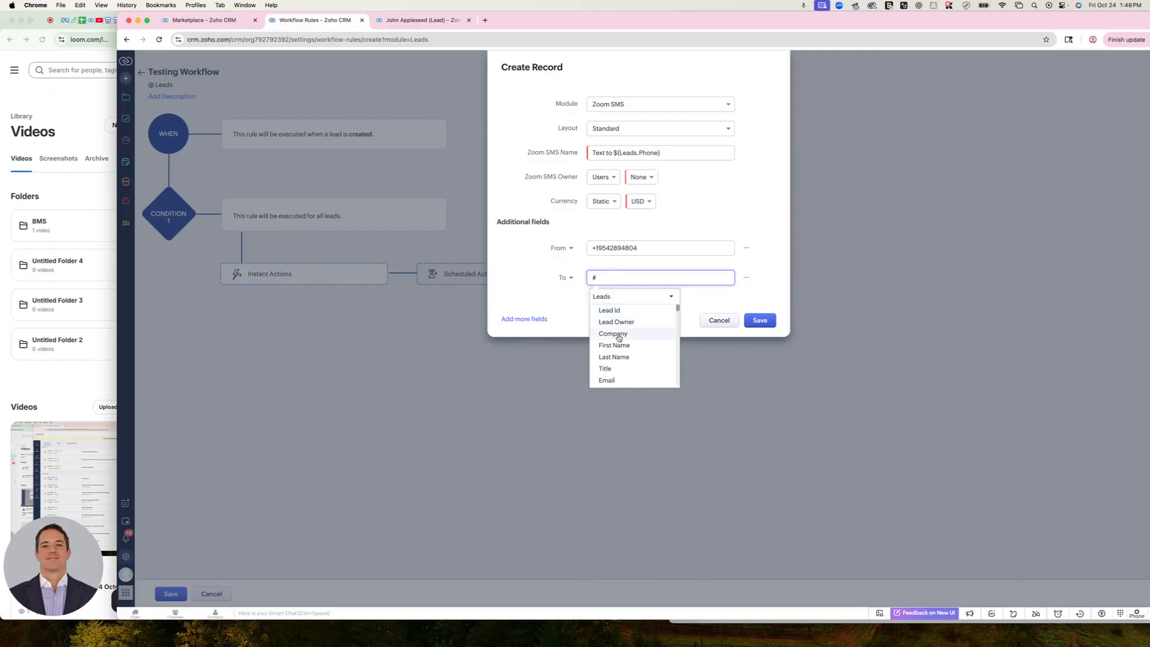
scroll(622, 356, down, 3)
click(622, 353)
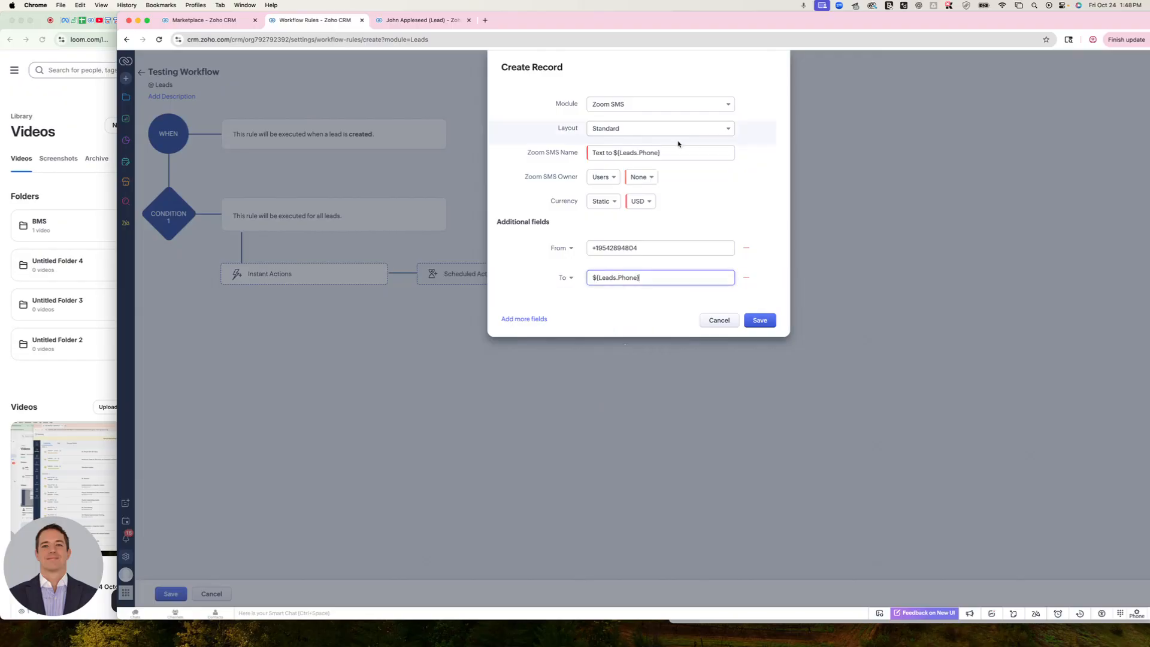
Add Text as a third additional field of the new Zoom SMS record with the value "Hello World via WF"
click(545, 320)
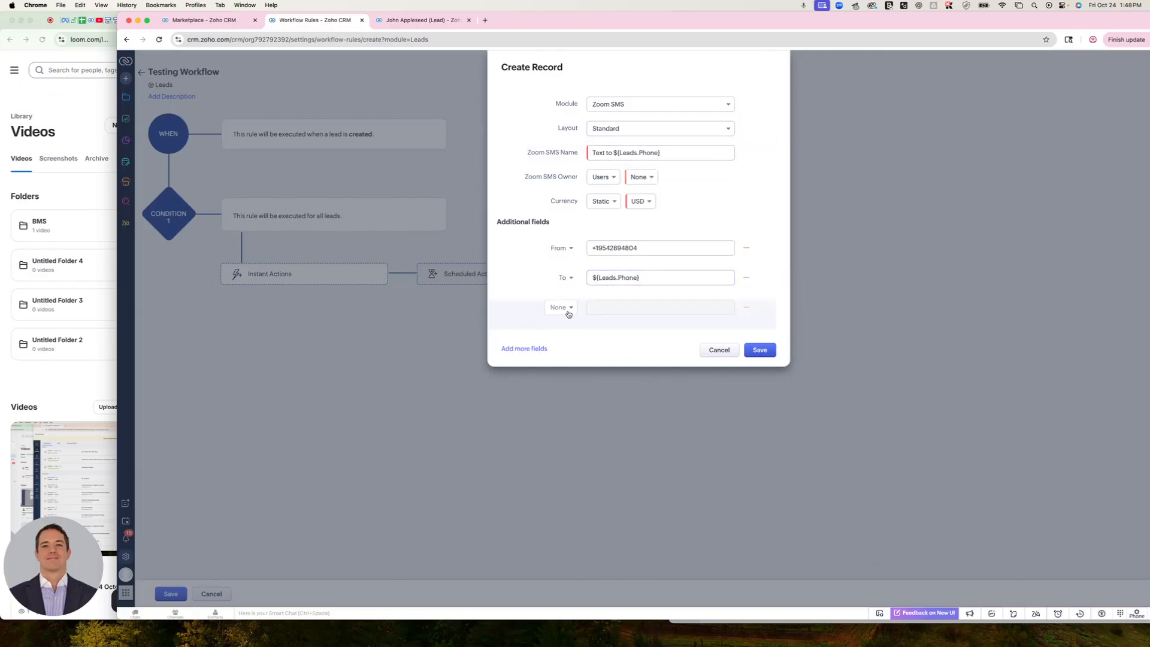
click(569, 313)
click(586, 389)
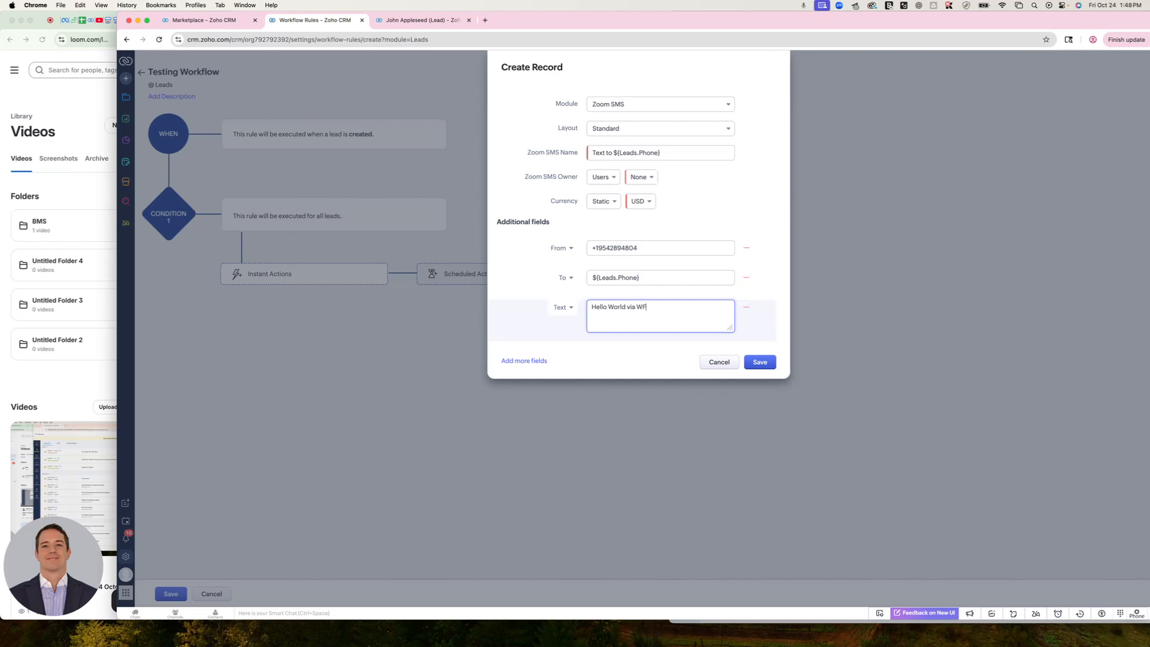
Set the Zoom SMS Owner to Logged in User, and save the record action and the workflow rule
click(761, 365)
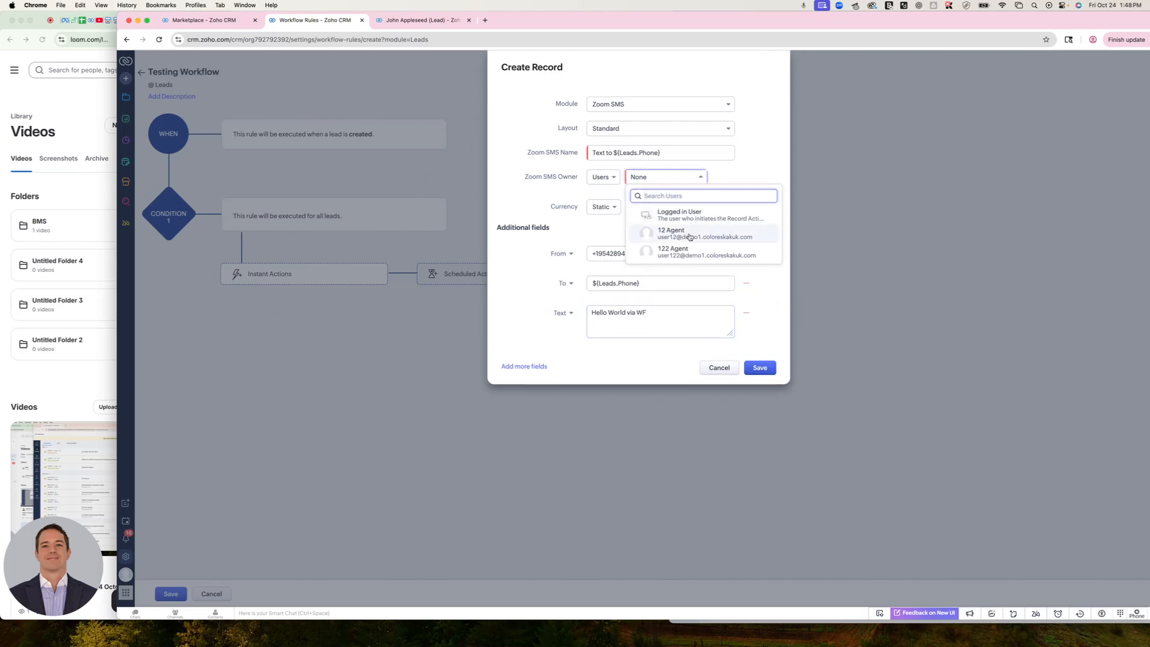
click(675, 214)
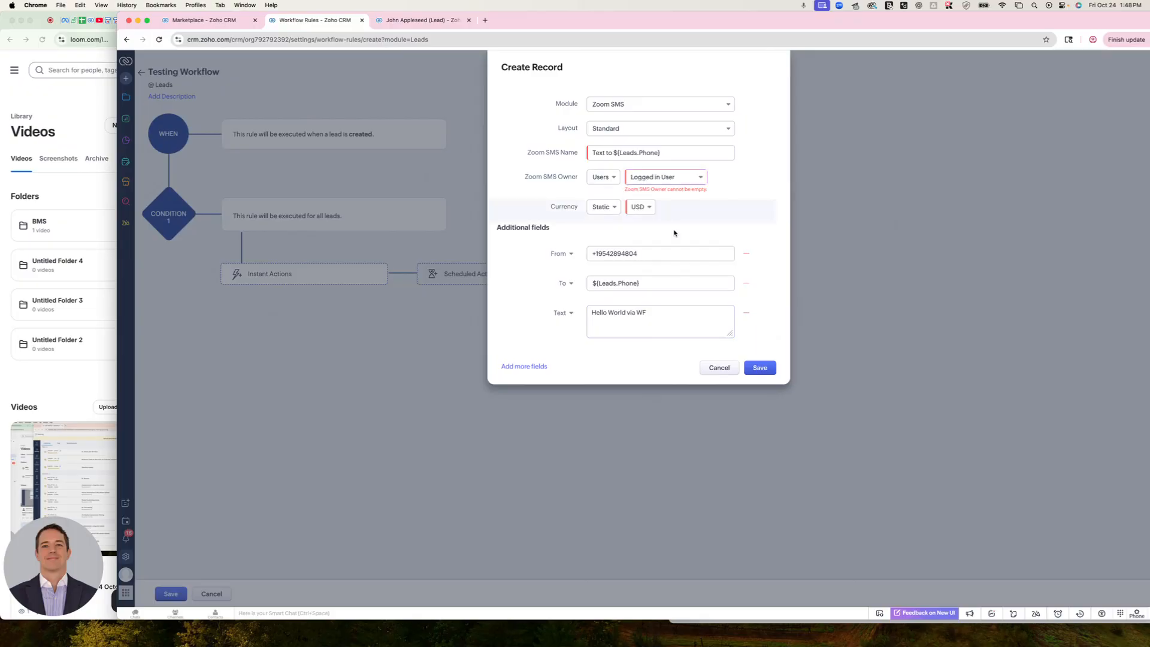
click(759, 369)
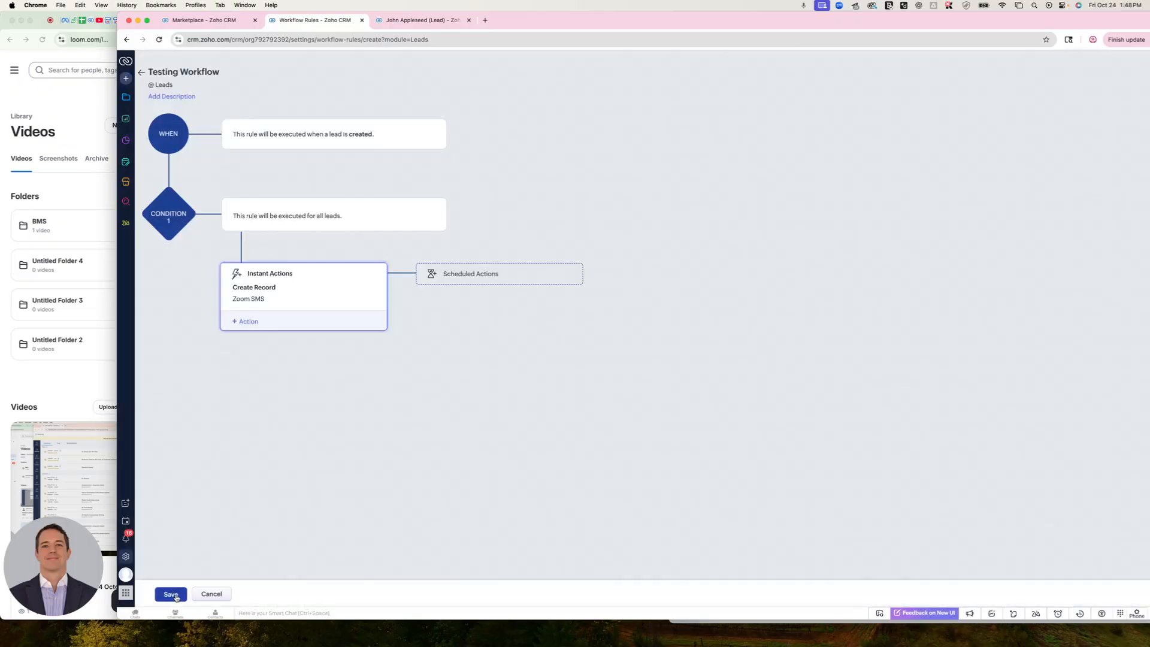
click(171, 595)
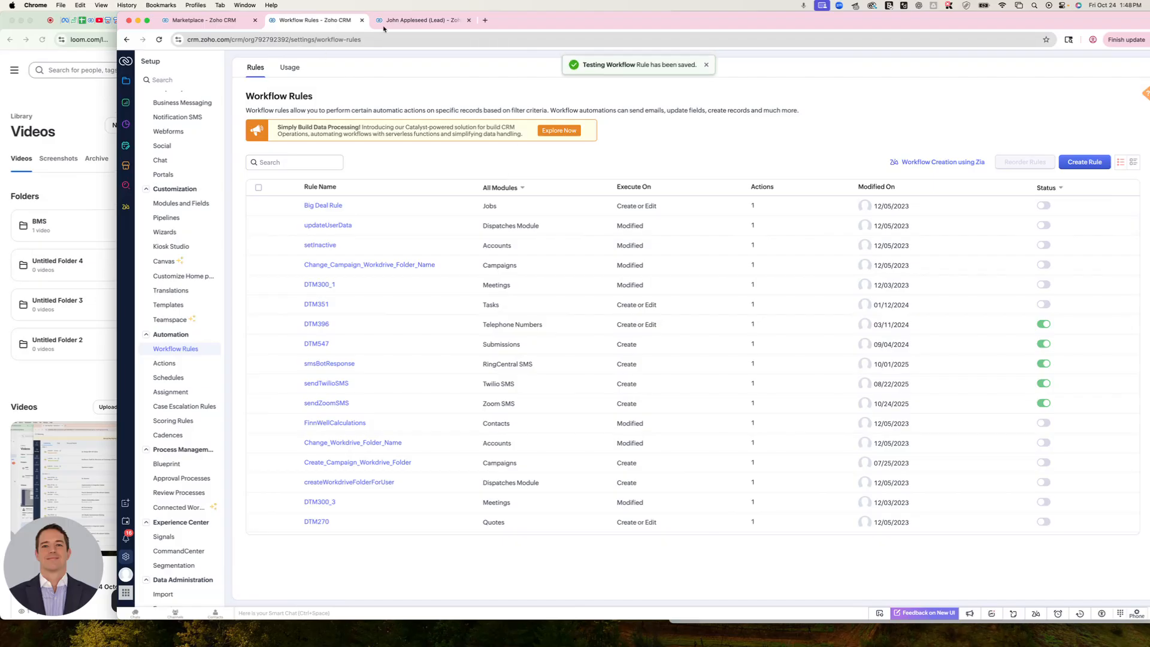
Clone the existing test lead without changing its fields and save the copy as a new lead
click(419, 20)
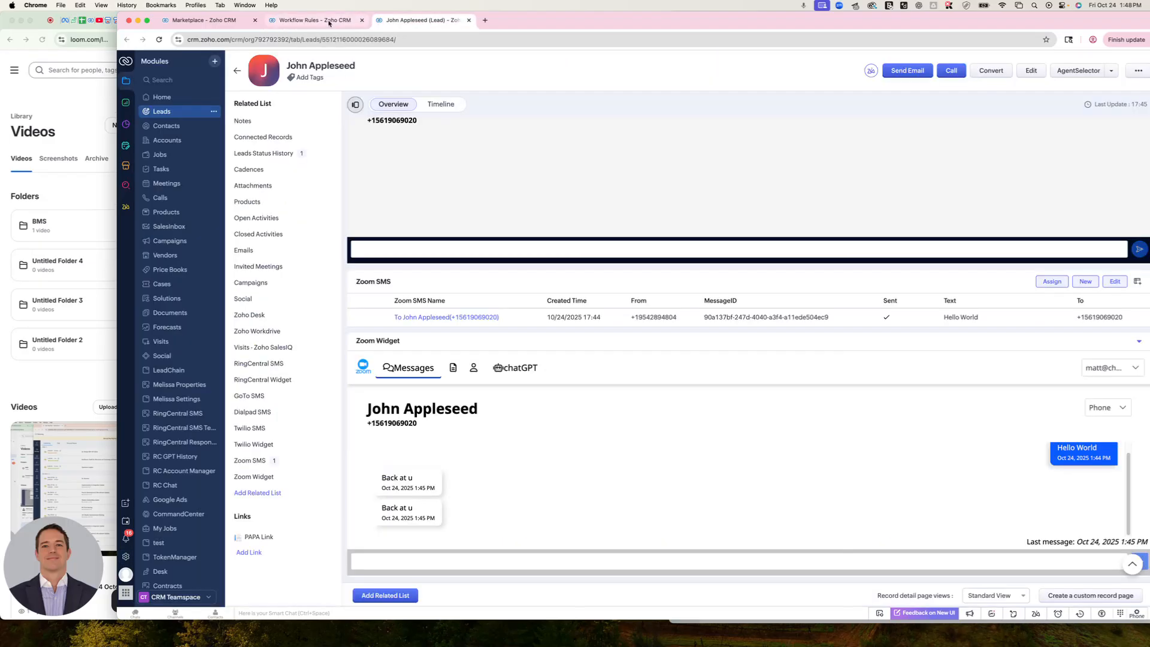
click(1137, 70)
click(1117, 90)
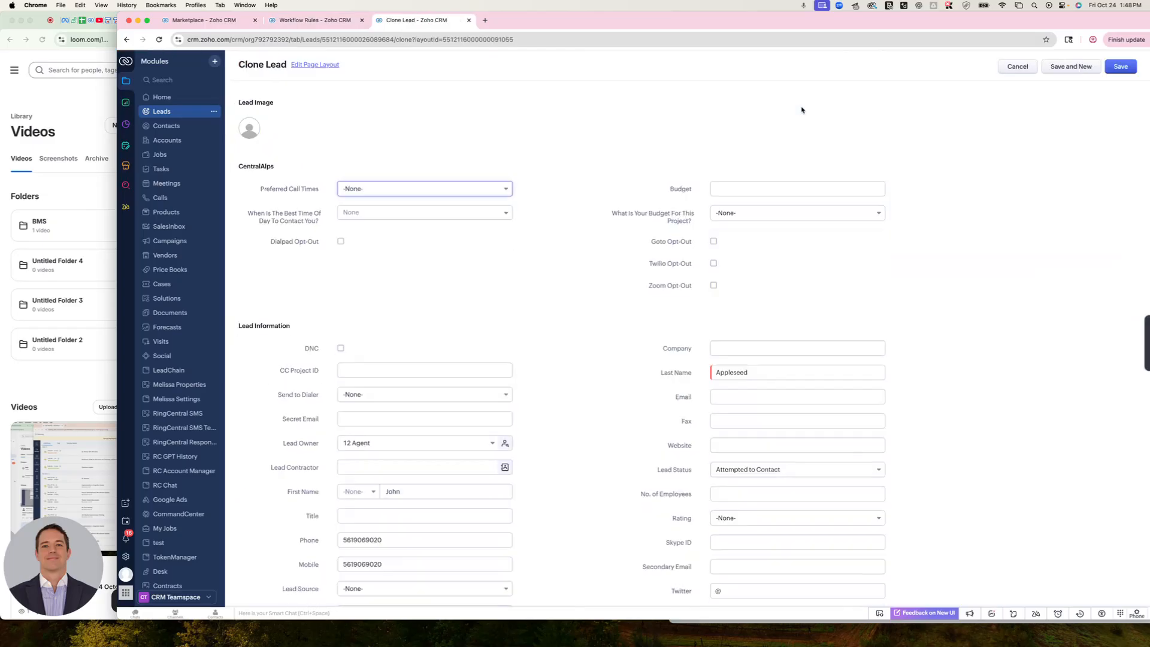
click(1126, 71)
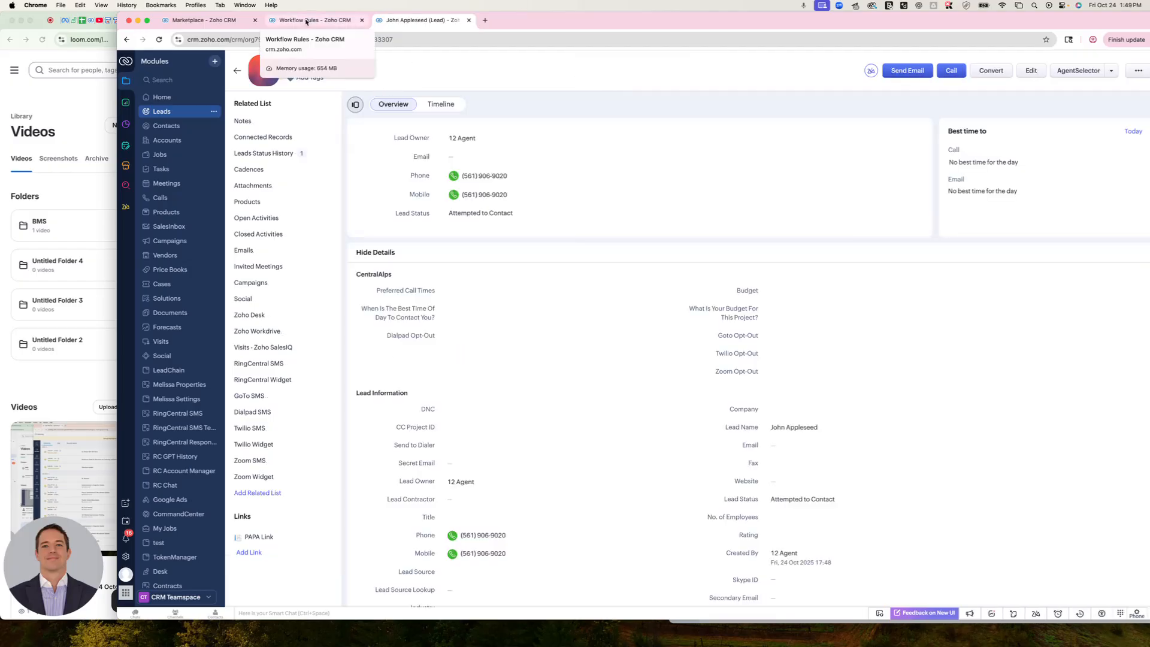
Check the cloned lead's timeline history for the record created by the workflow rule
drag(118, 91, 143, 91)
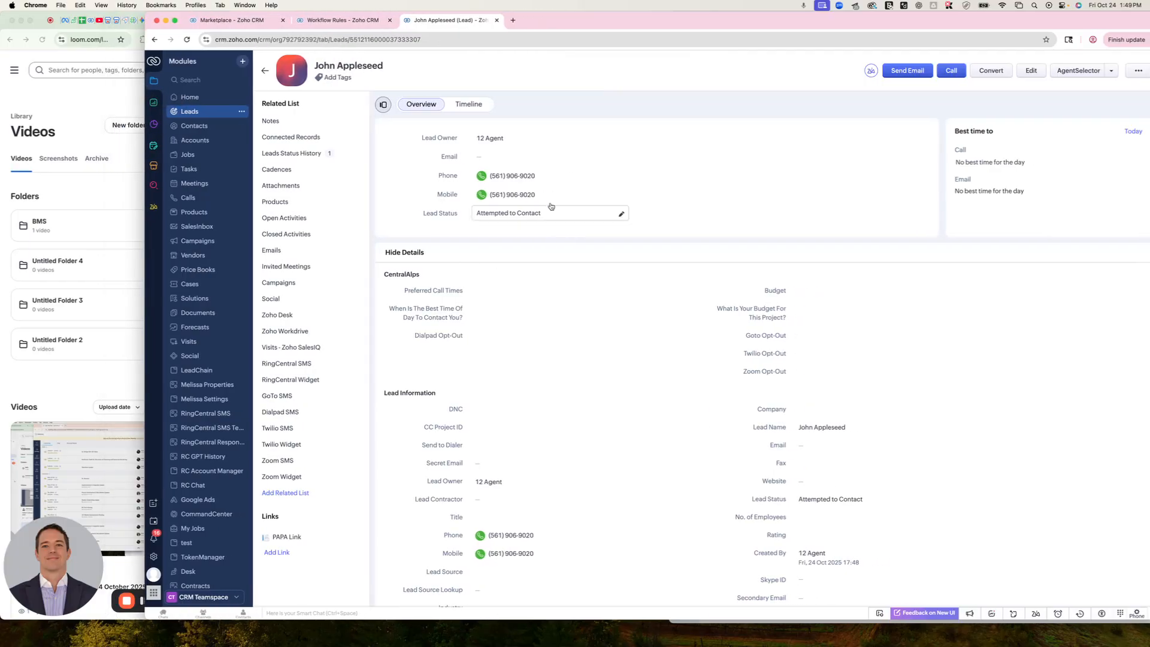
click(473, 105)
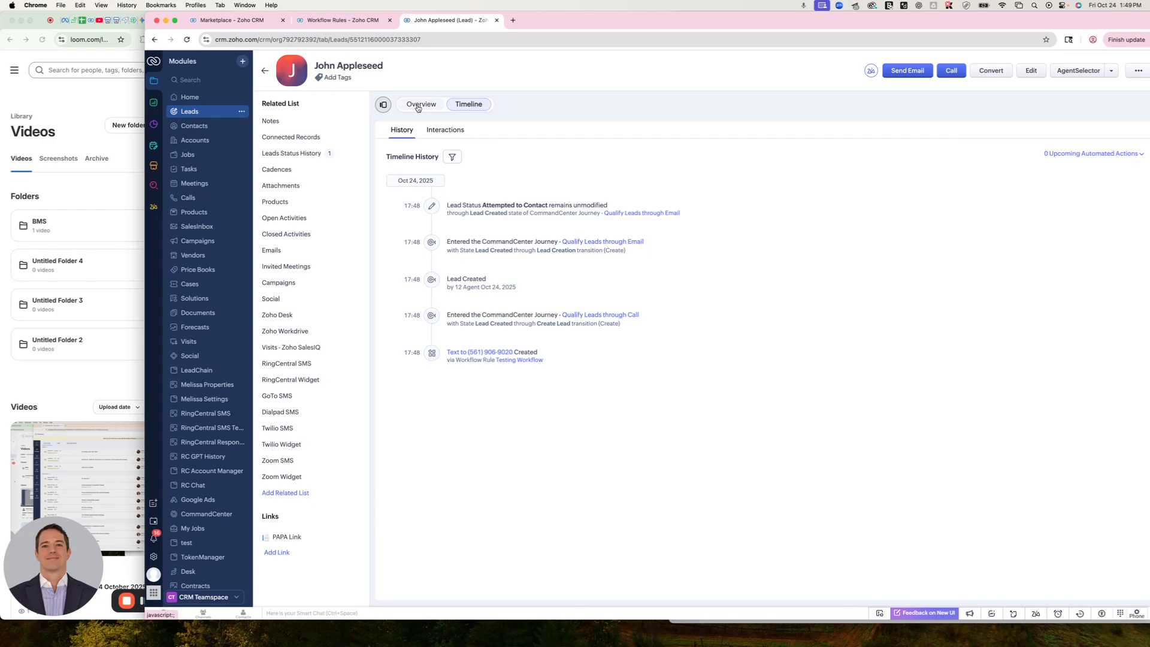
click(418, 105)
Filter the workflow rules to the Leads module, open Testing Workflow and view its usage
click(343, 19)
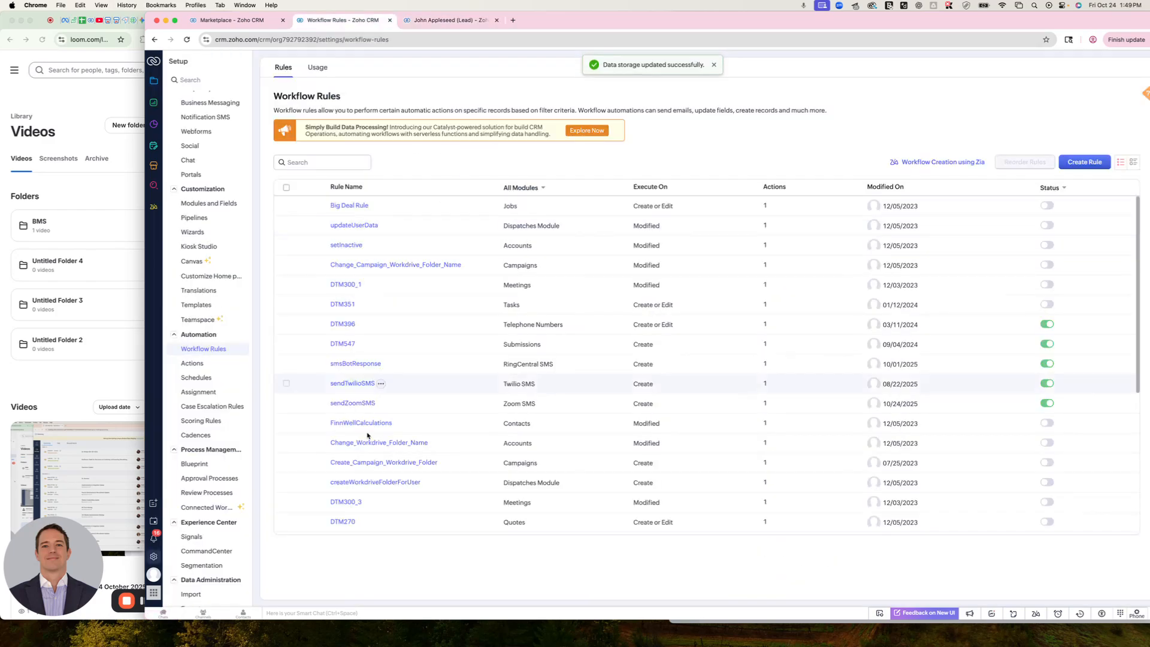
scroll(367, 436, down, 10)
click(521, 187)
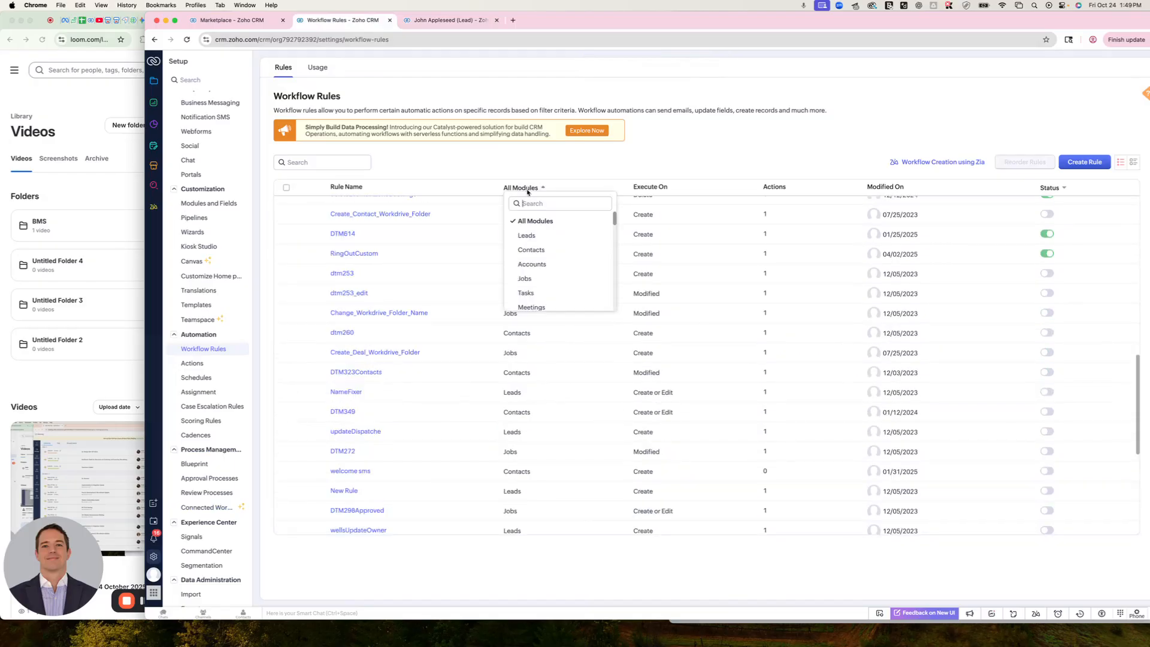
click(522, 238)
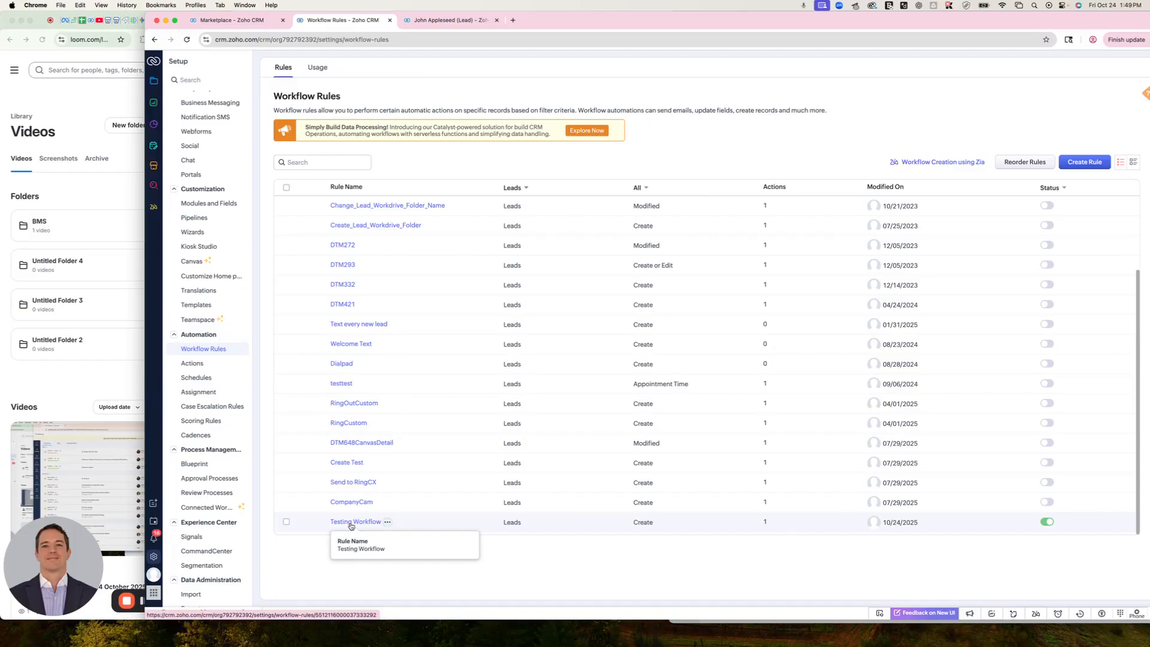
click(352, 524)
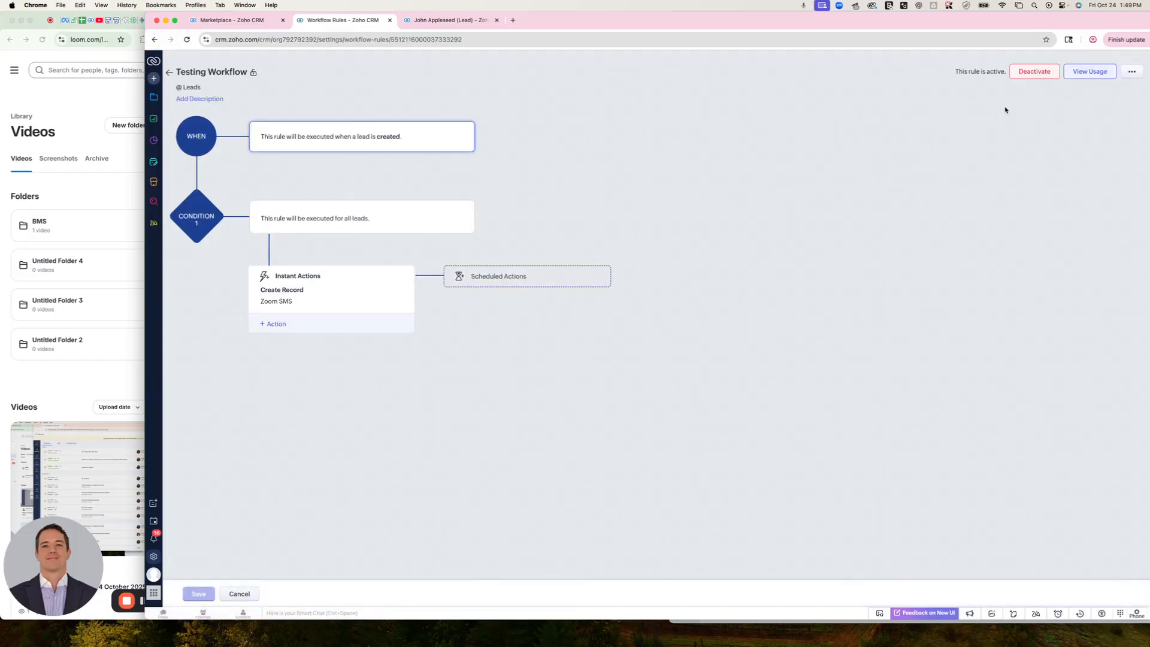
click(1079, 72)
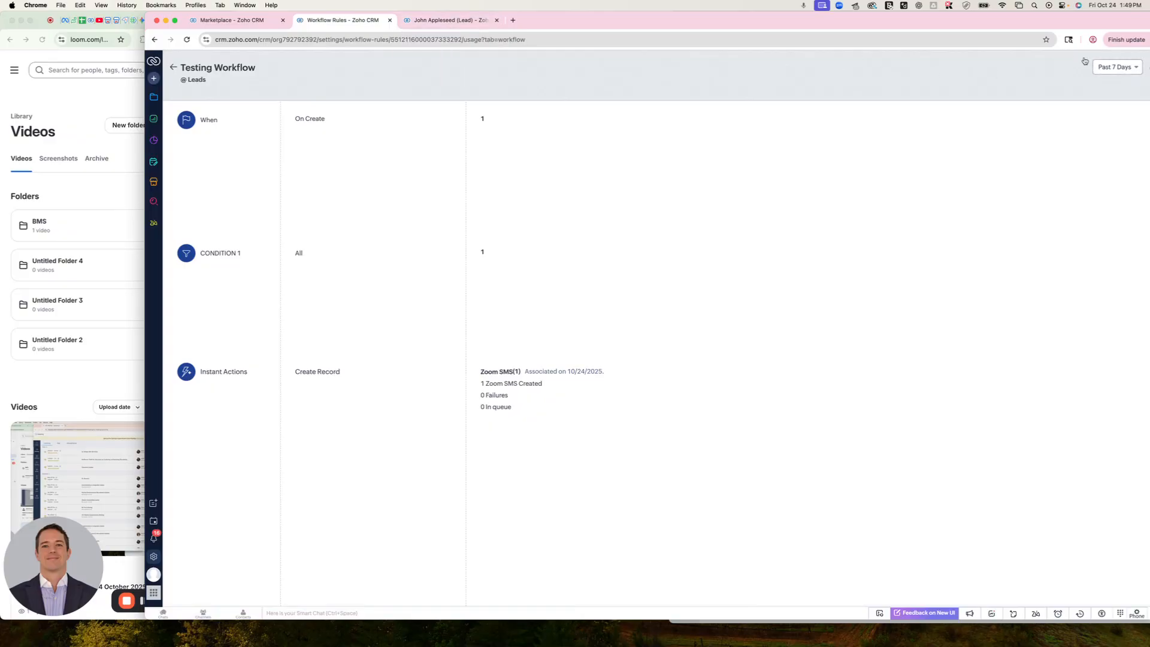
Open the workflow-created text in the Zoom SMS module and read its details and notes
click(153, 100)
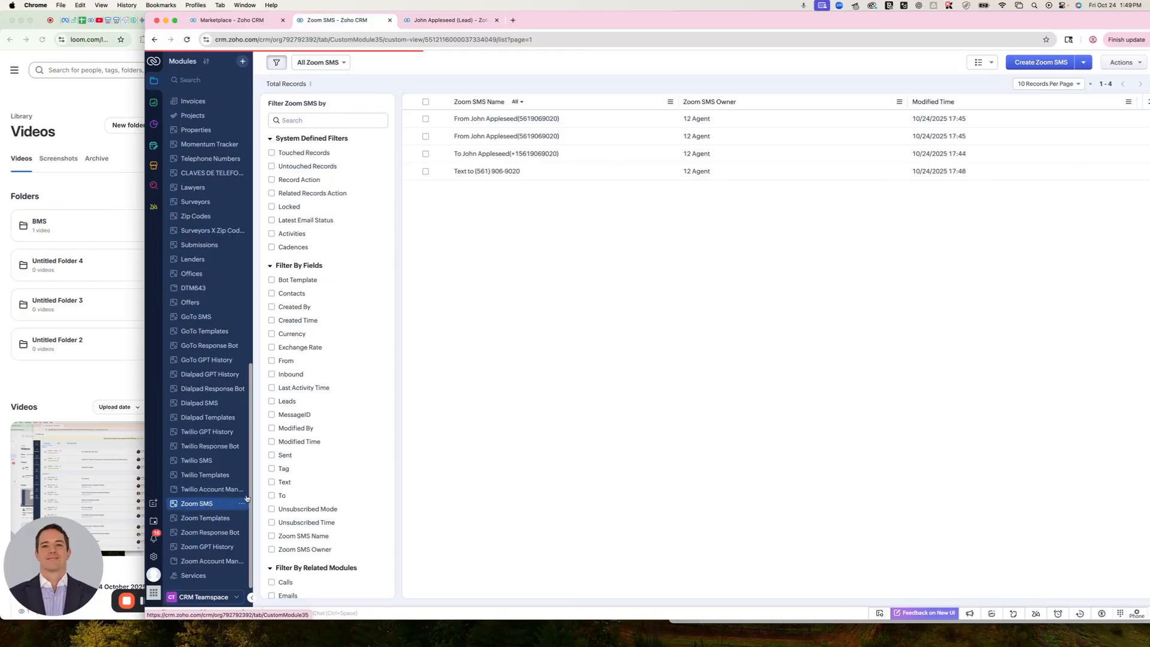
click(497, 174)
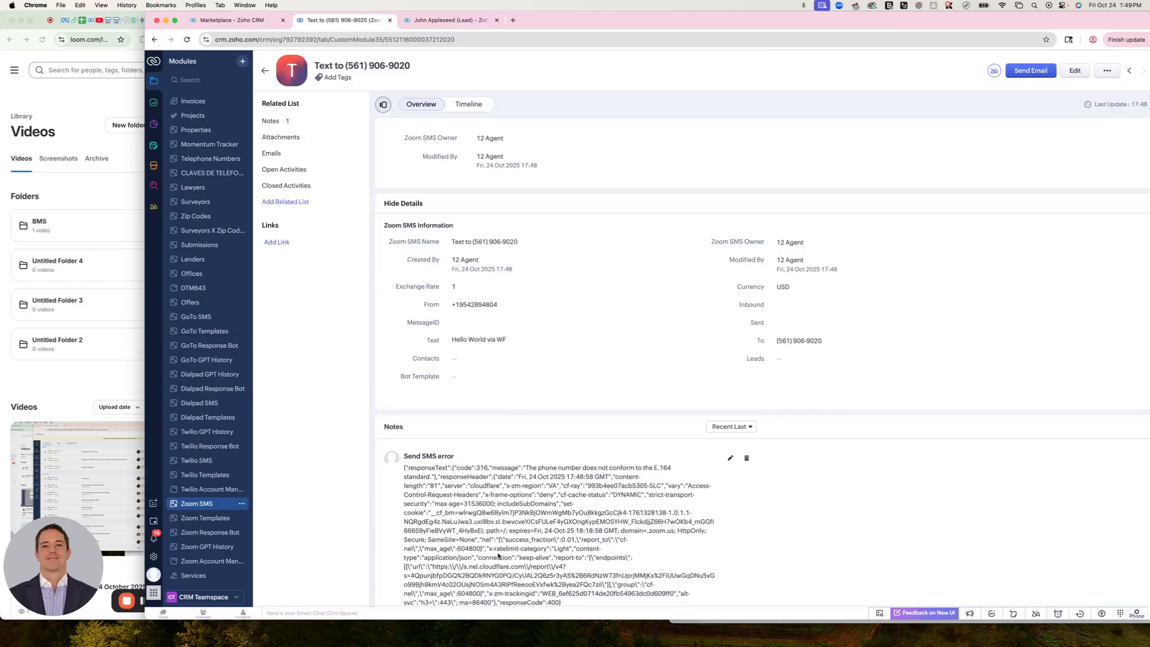
scroll(498, 556, down, 1)
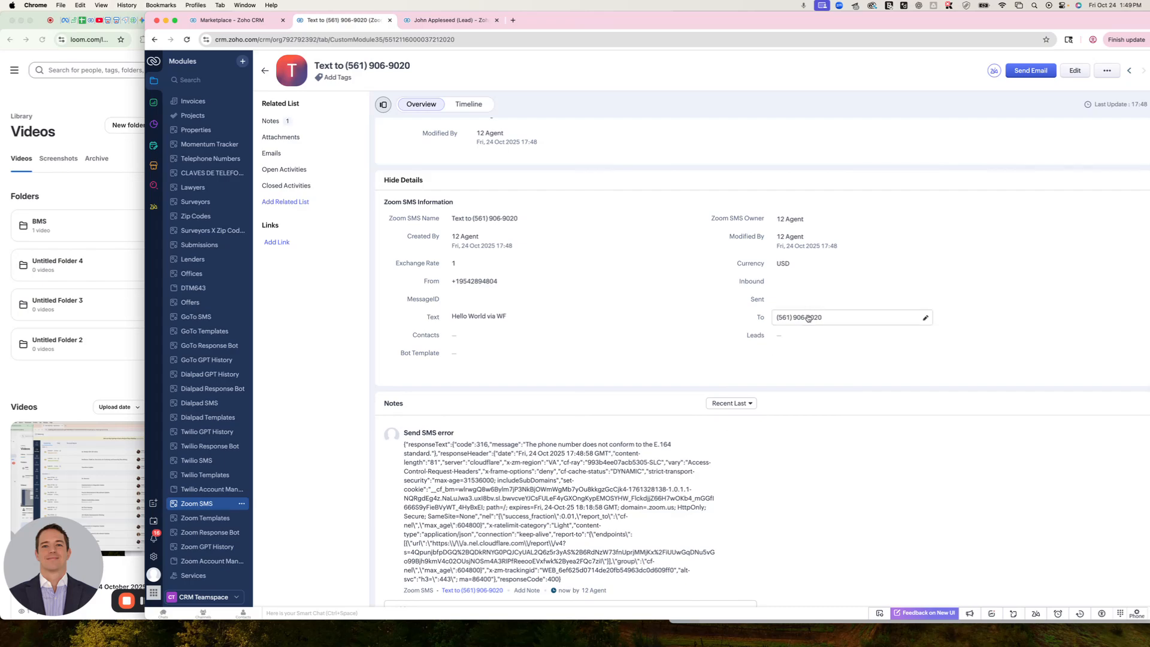
click(926, 318)
click(957, 318)
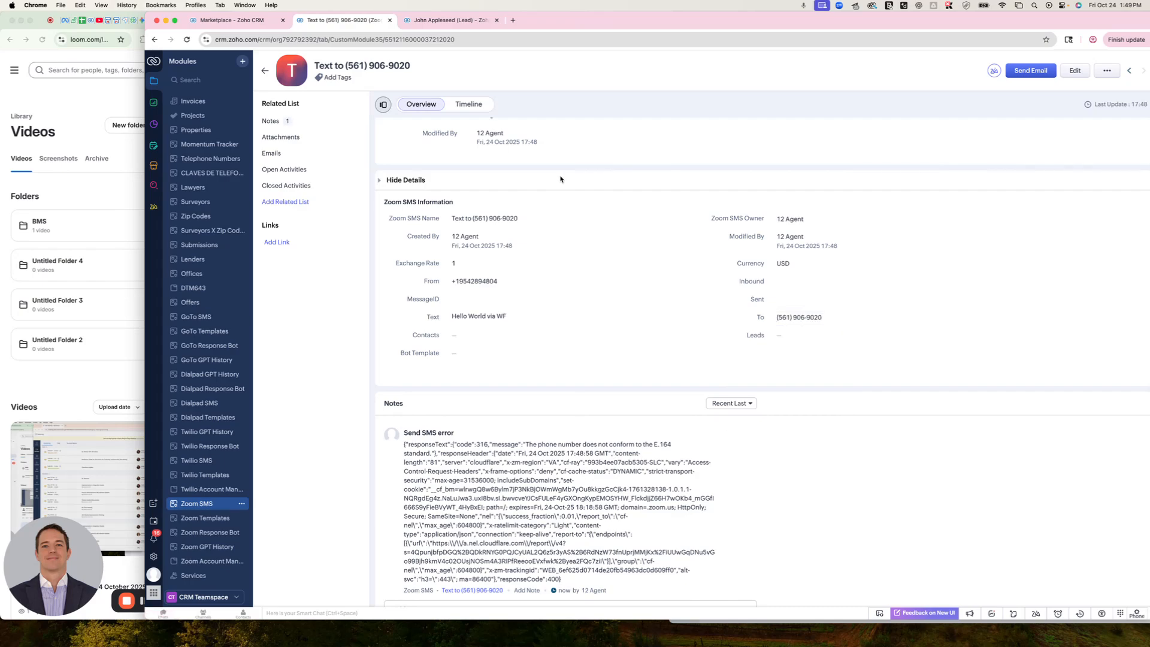
click(823, 318)
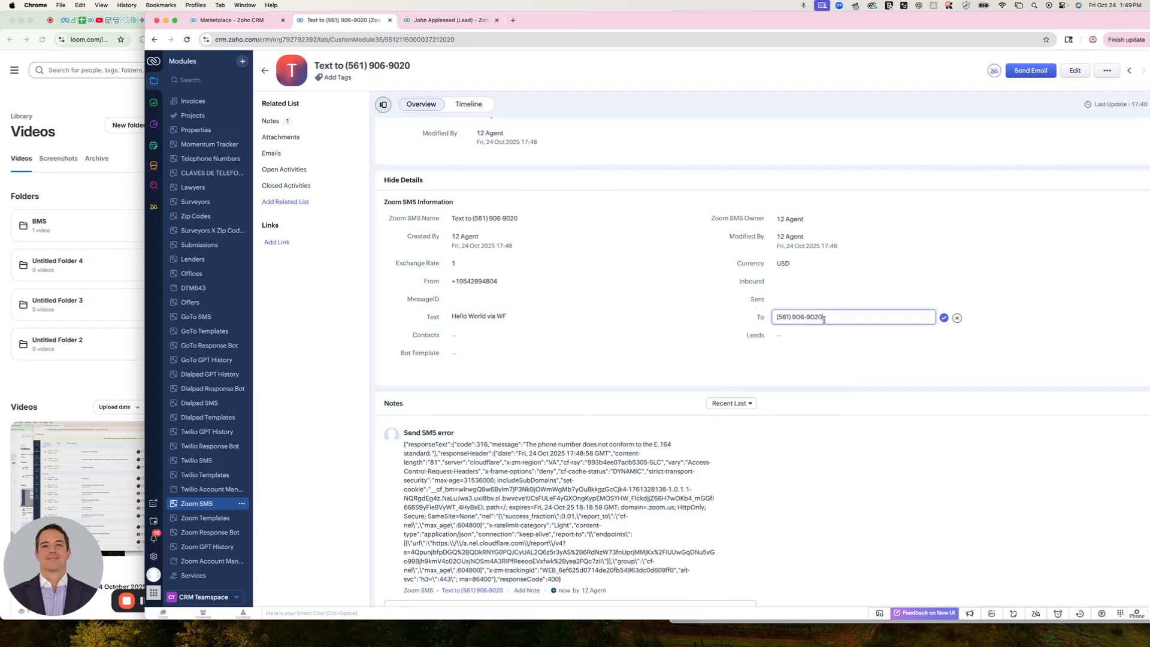
mouse_move(779, 317)
mouse_down()
mouse_move(821, 317)
mouse_move(758, 318)
mouse_up()
click(957, 319)
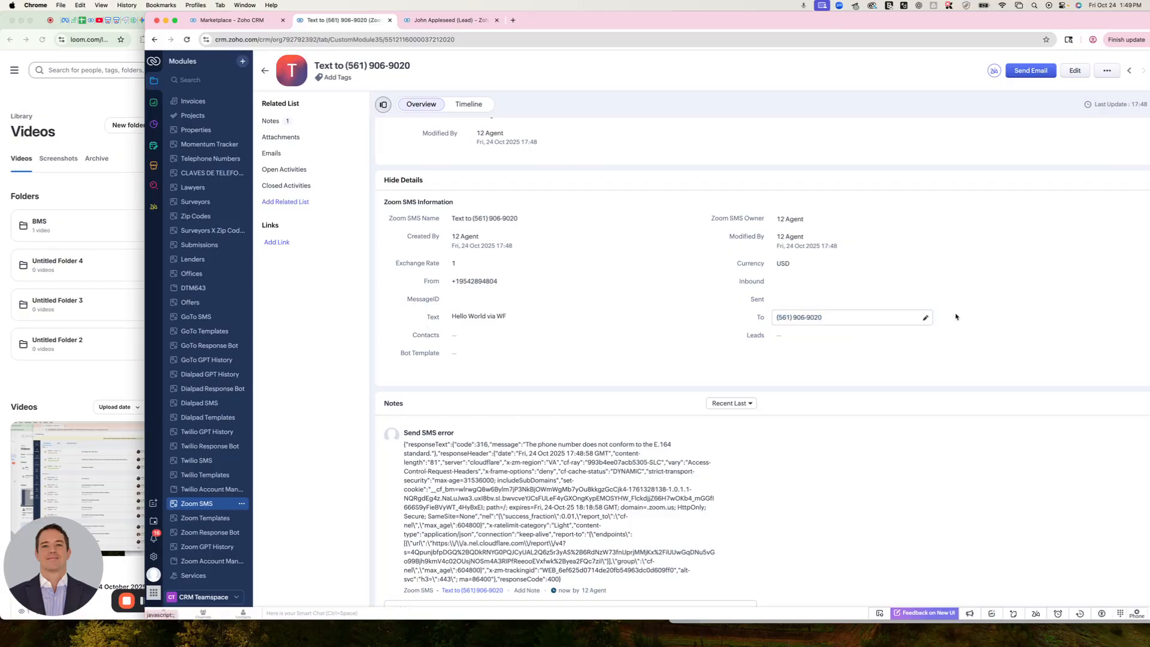
Add the +1 country code to the Phone number of the cloned lead and save the field
click(446, 21)
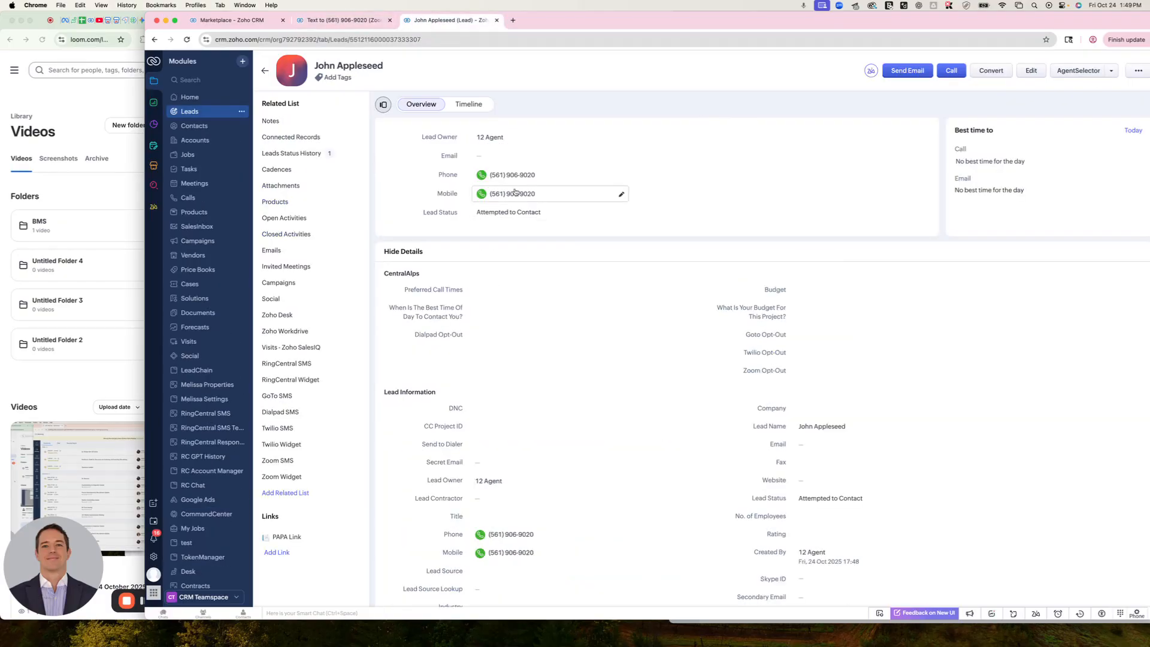
click(621, 175)
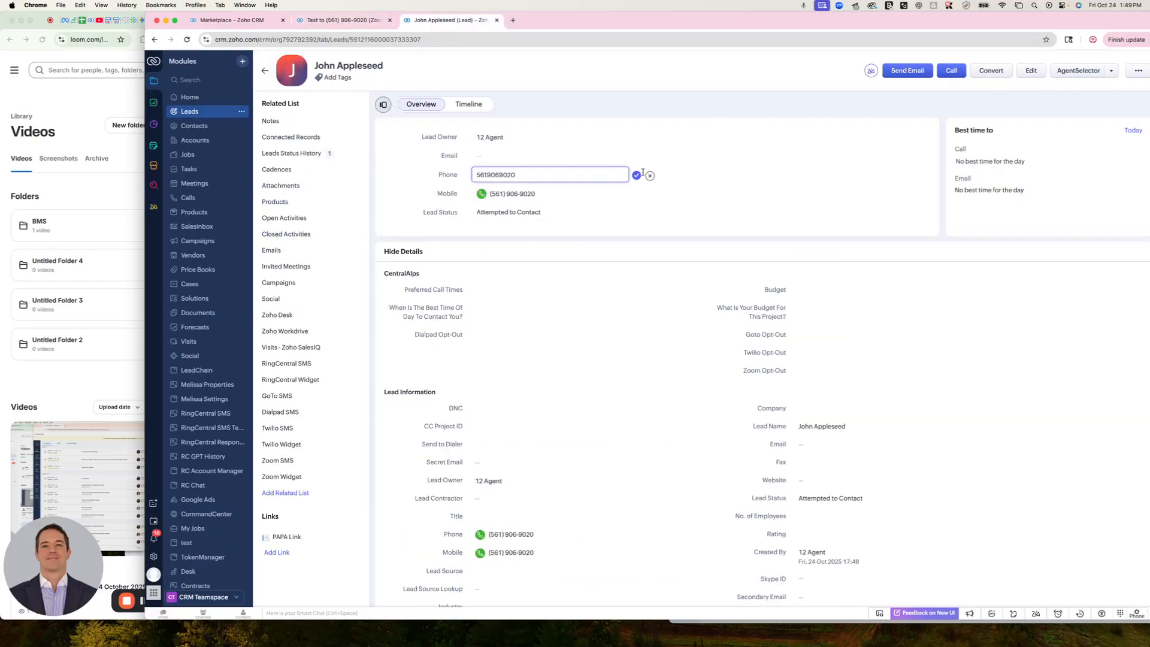
click(650, 175)
click(623, 176)
text(+1)
click(637, 176)
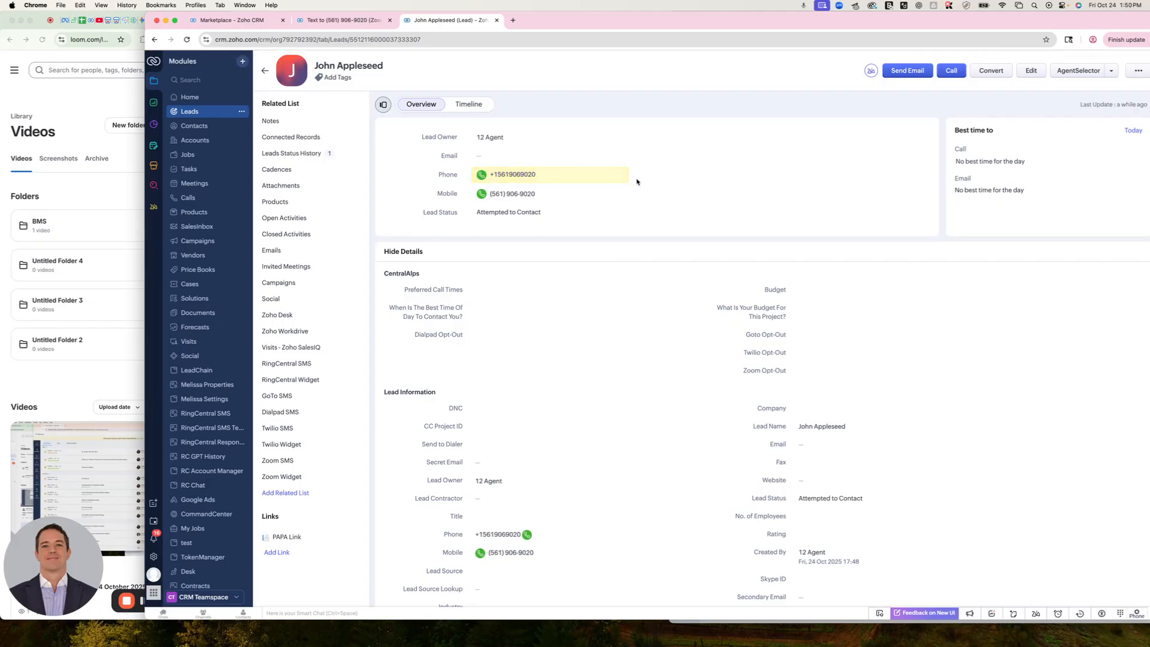
click(368, 21)
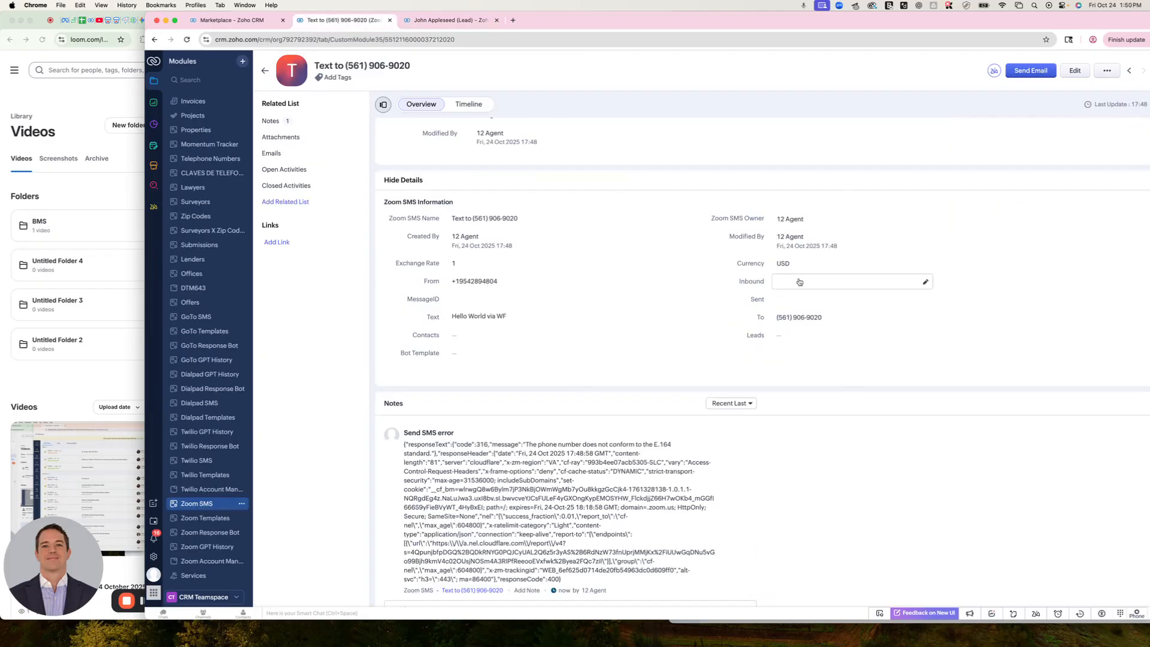
click(803, 319)
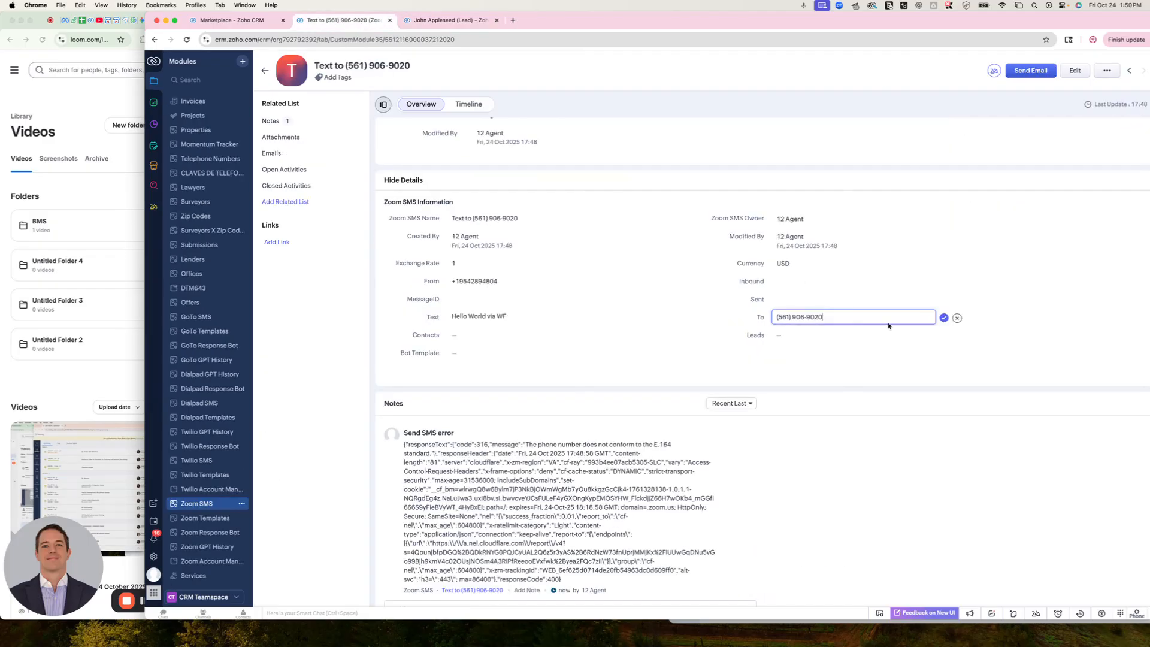
triple_click(923, 318)
click(958, 319)
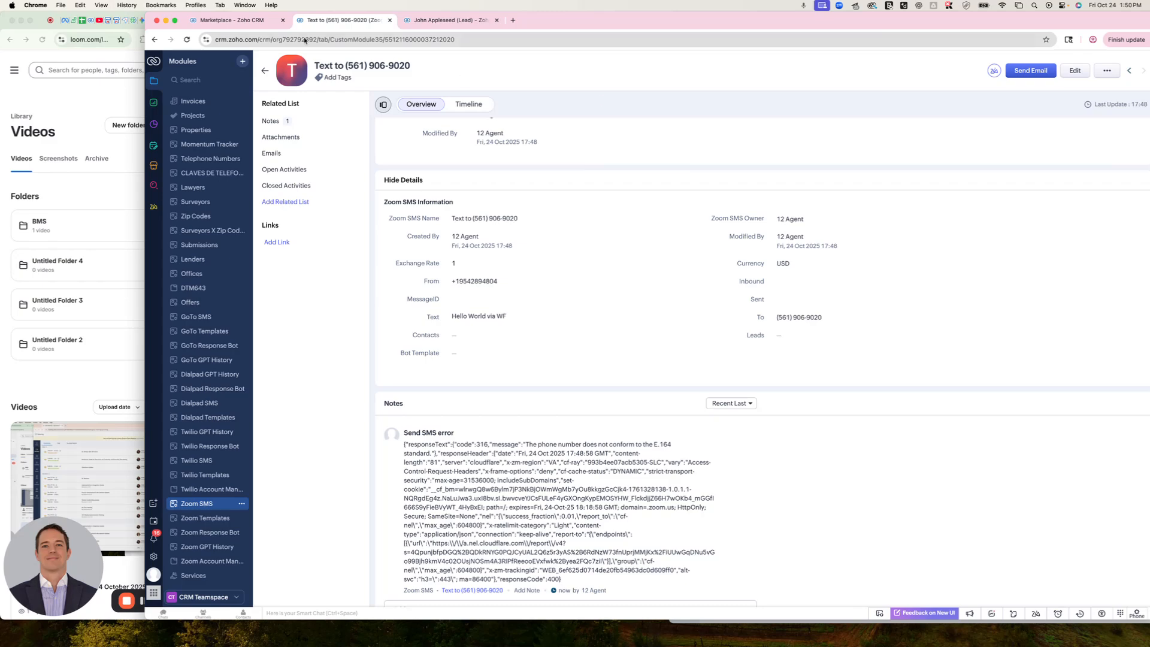
Clone the lead that has the country-coded phone number and save the copy
click(467, 20)
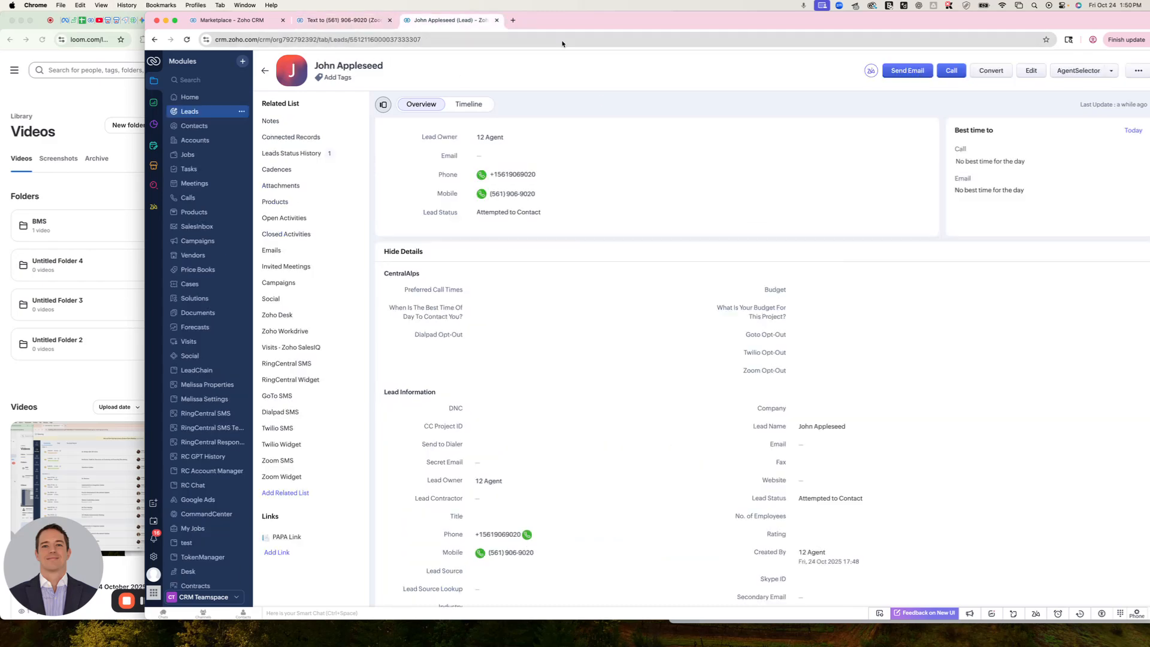
click(1138, 70)
click(1091, 90)
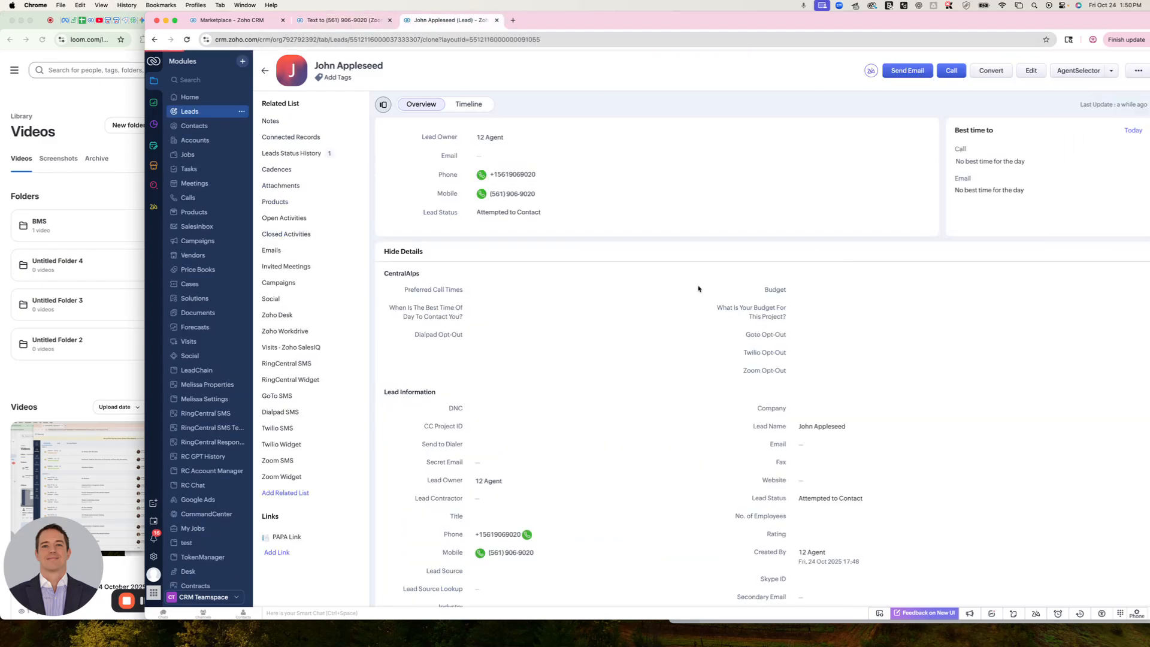
click(1118, 67)
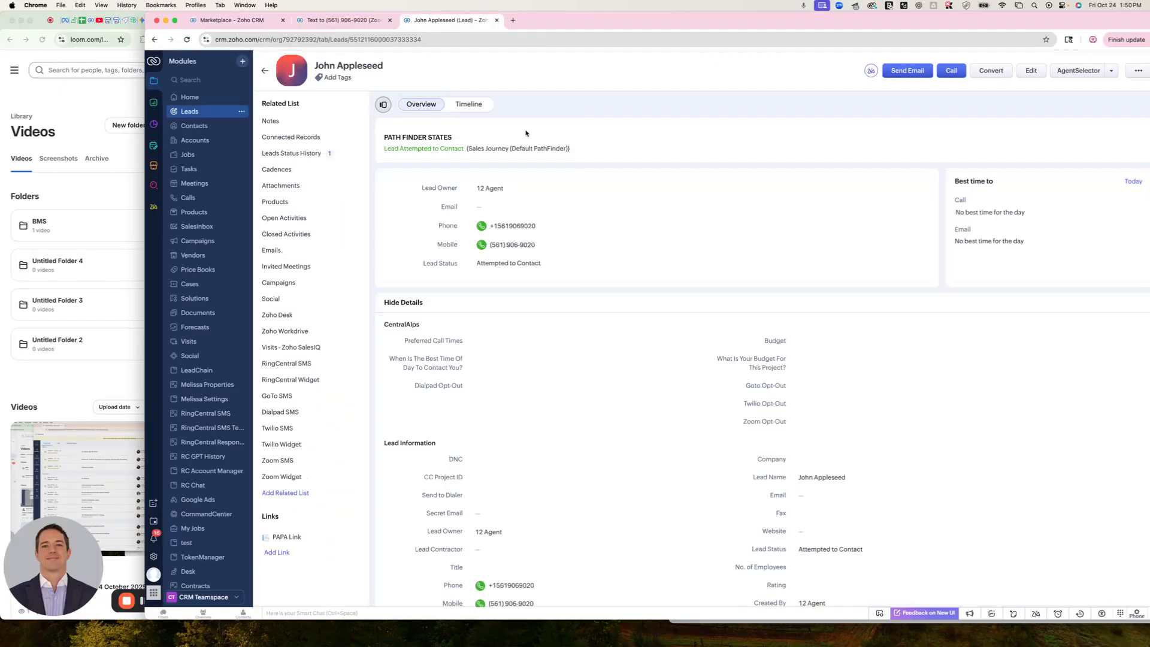
Open the new lead's timeline, and return to the Zoom SMS records list and reload it to check for the new text
click(466, 105)
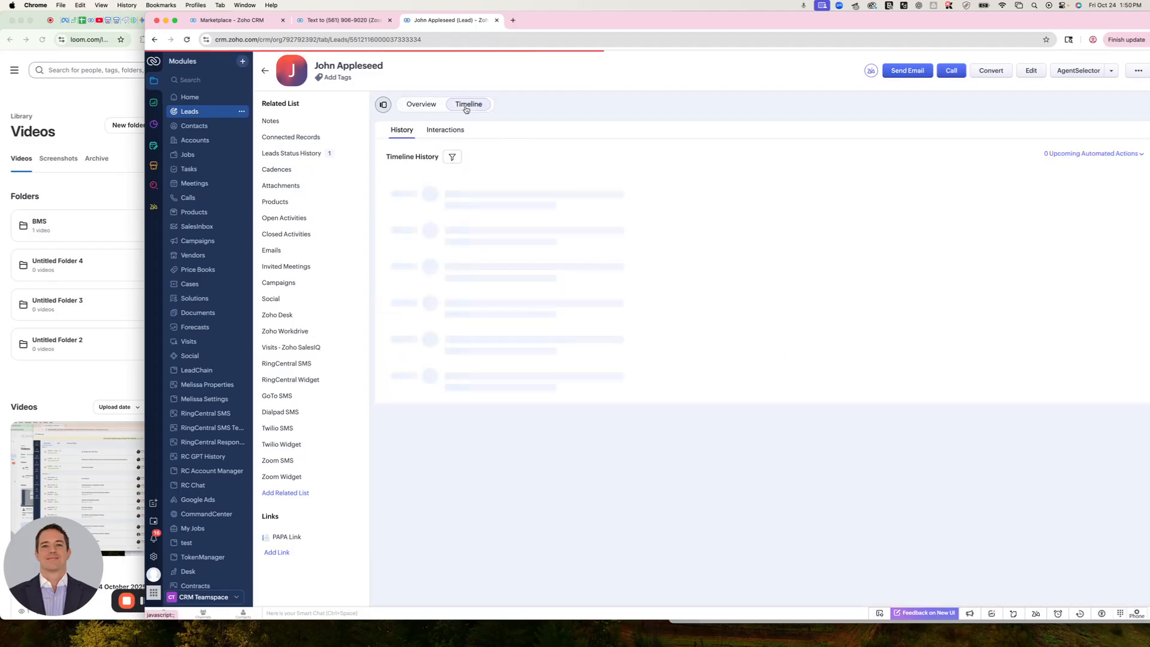
click(353, 20)
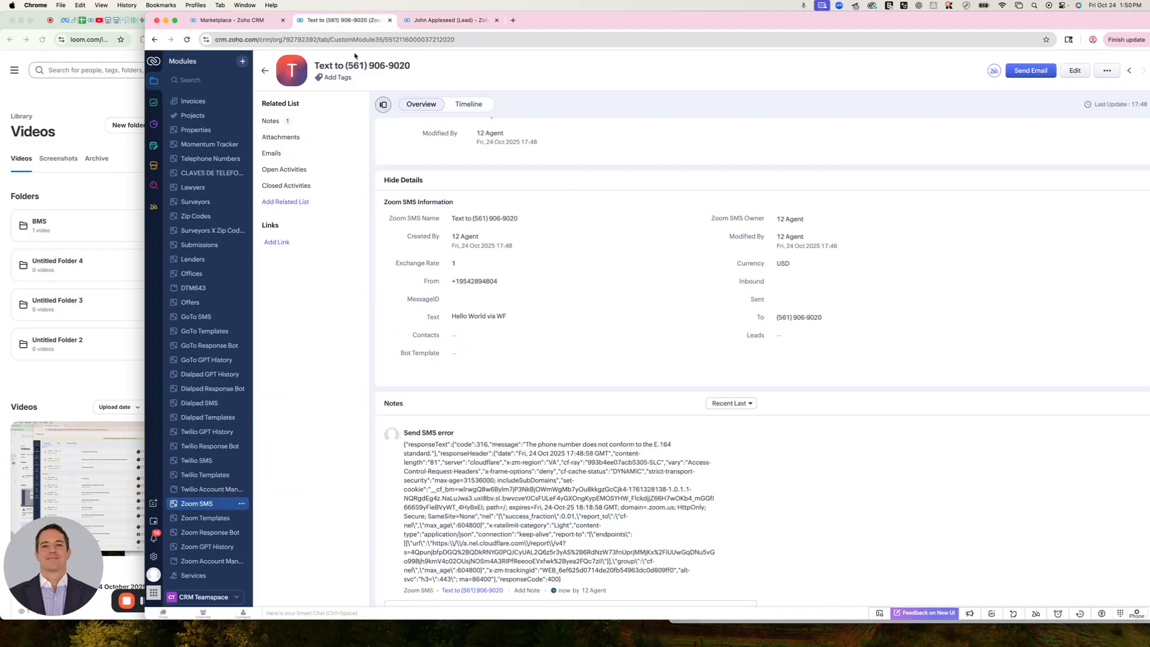
click(264, 71)
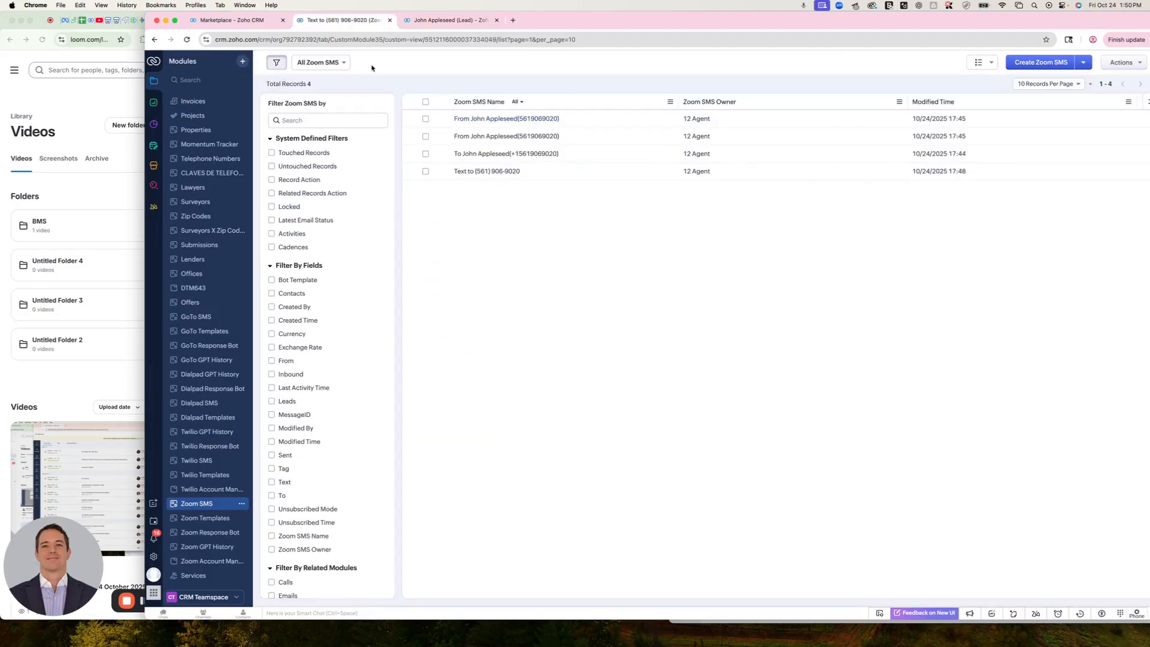
click(186, 40)
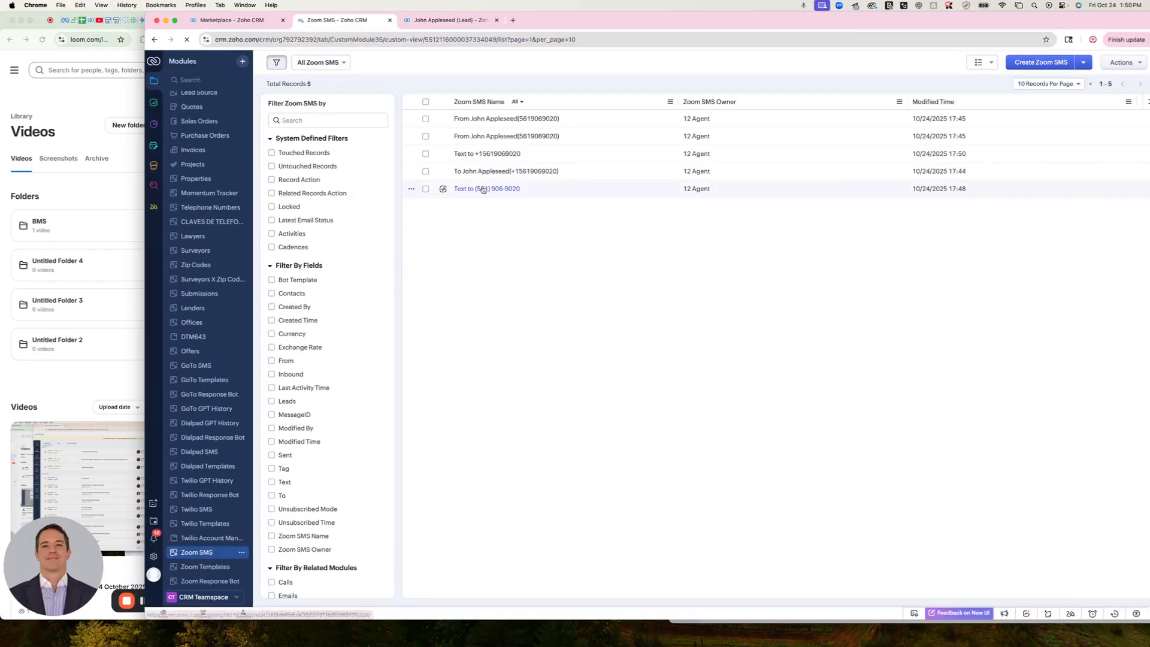
Open the newest workflow-created text in the Zoom SMS list and read its details
click(486, 155)
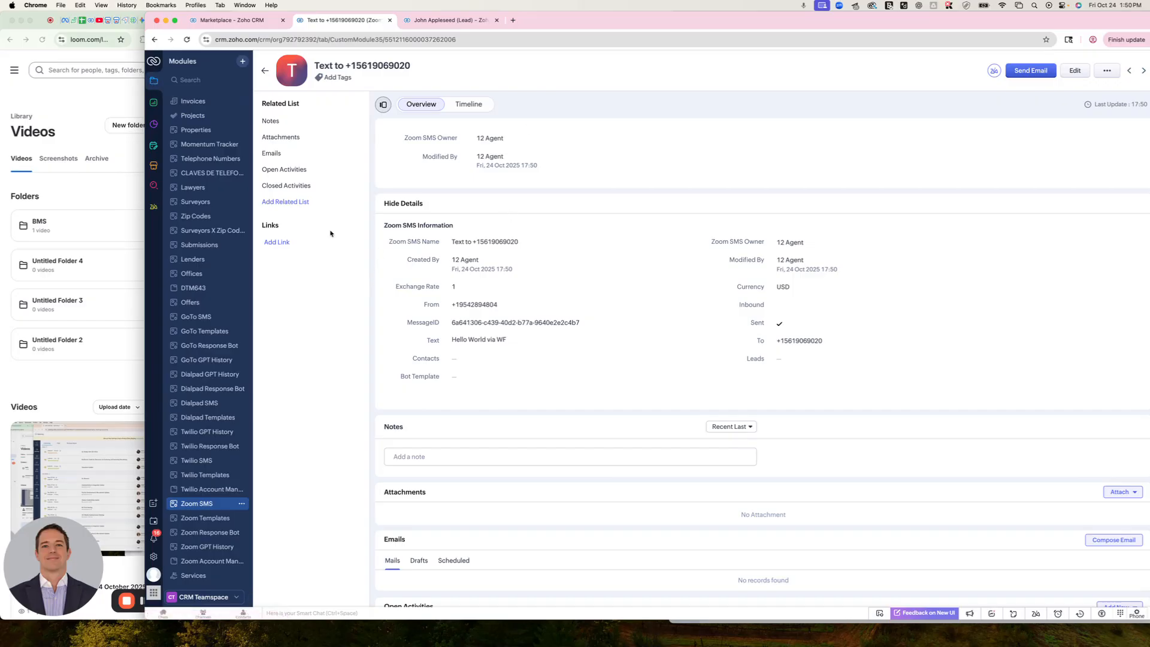
click(239, 20)
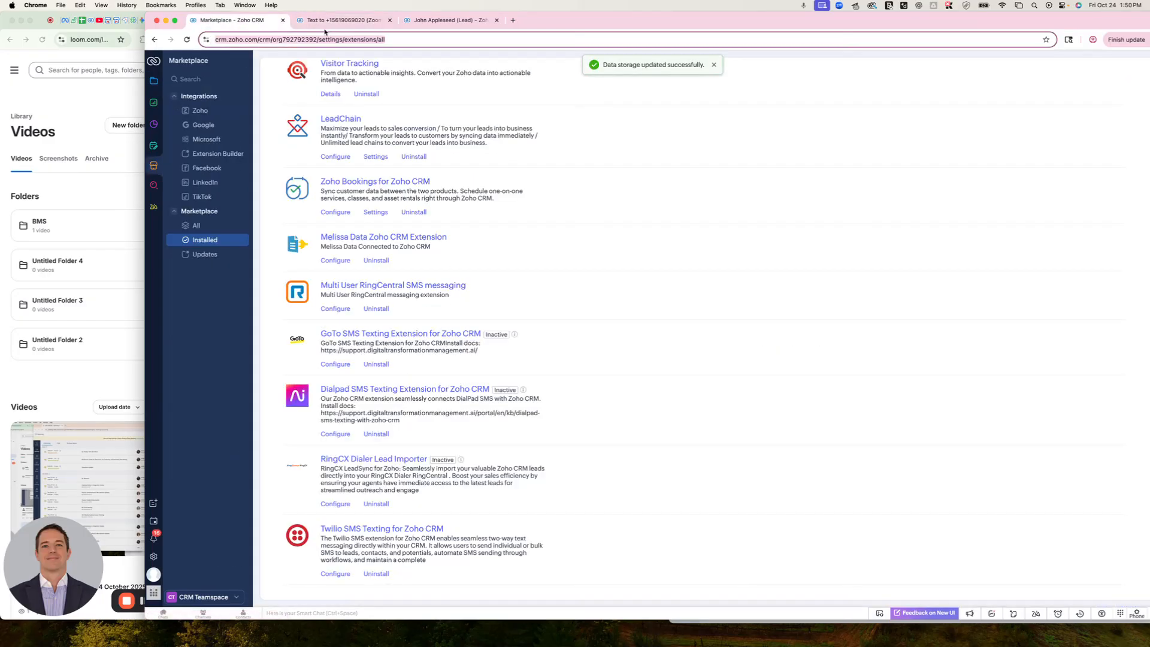
click(328, 20)
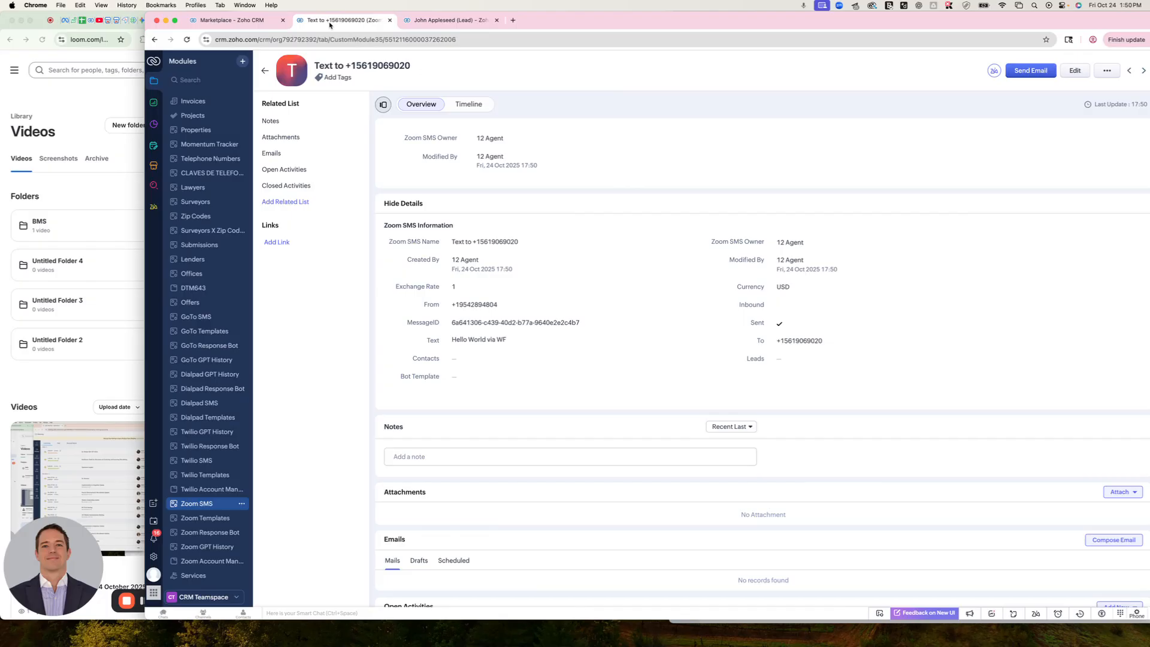
click(256, 24)
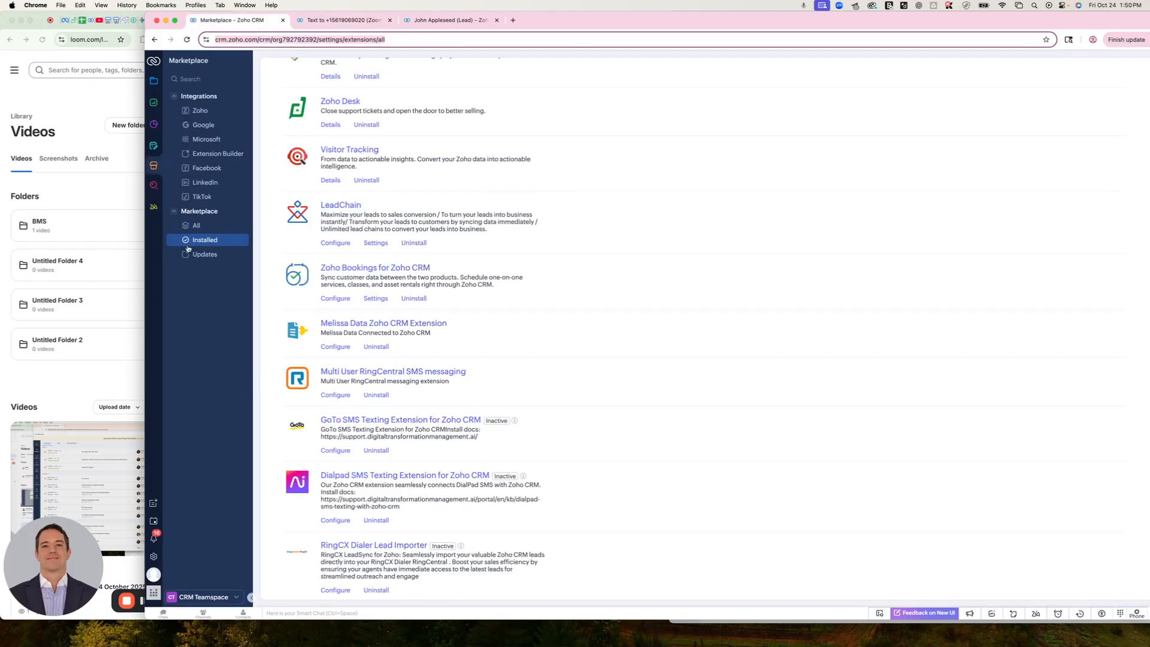
click(313, 24)
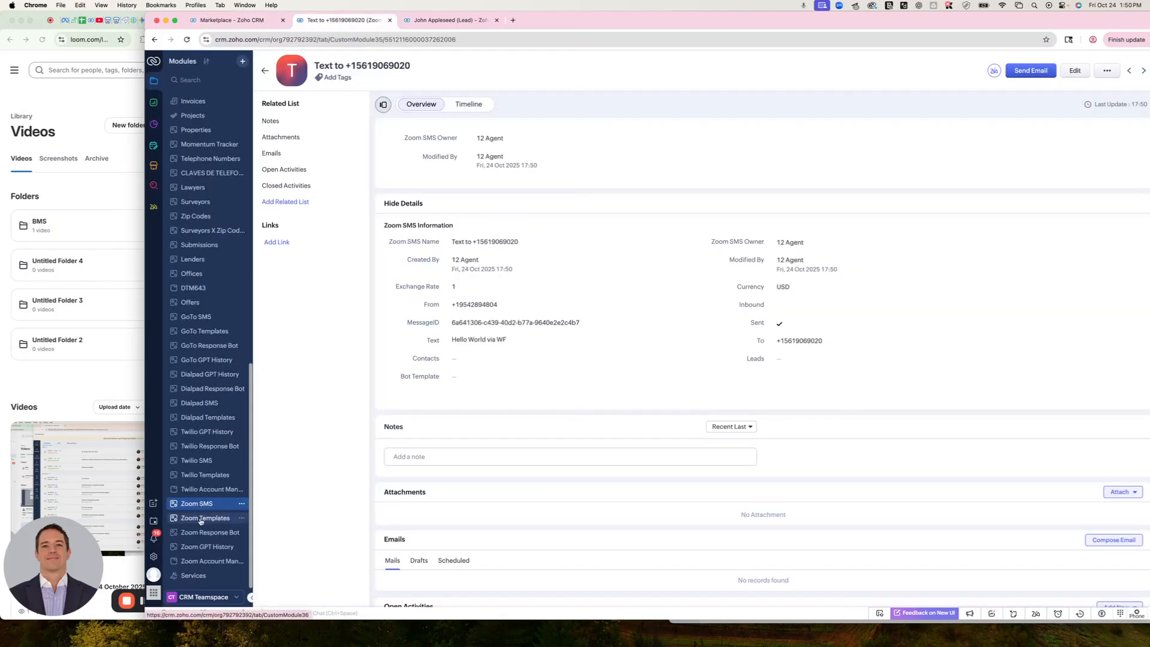
Open the second lead in the Leads list and view its Zoom SMS conversation and ChatGPT page
scroll(167, 270, up, 15)
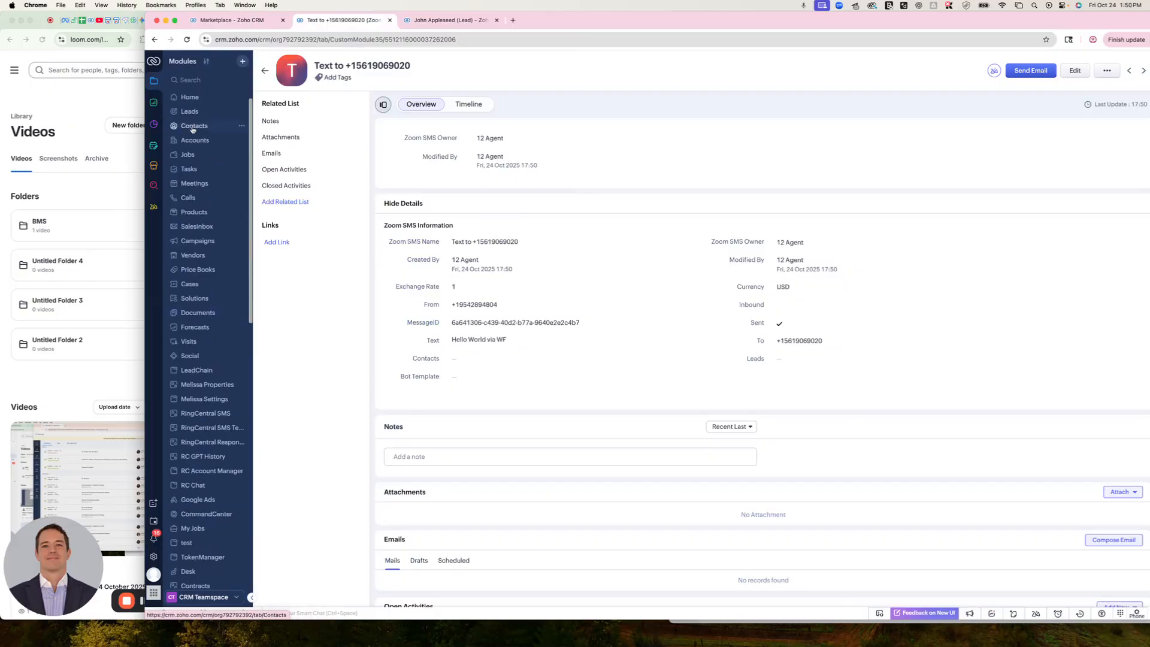
click(190, 112)
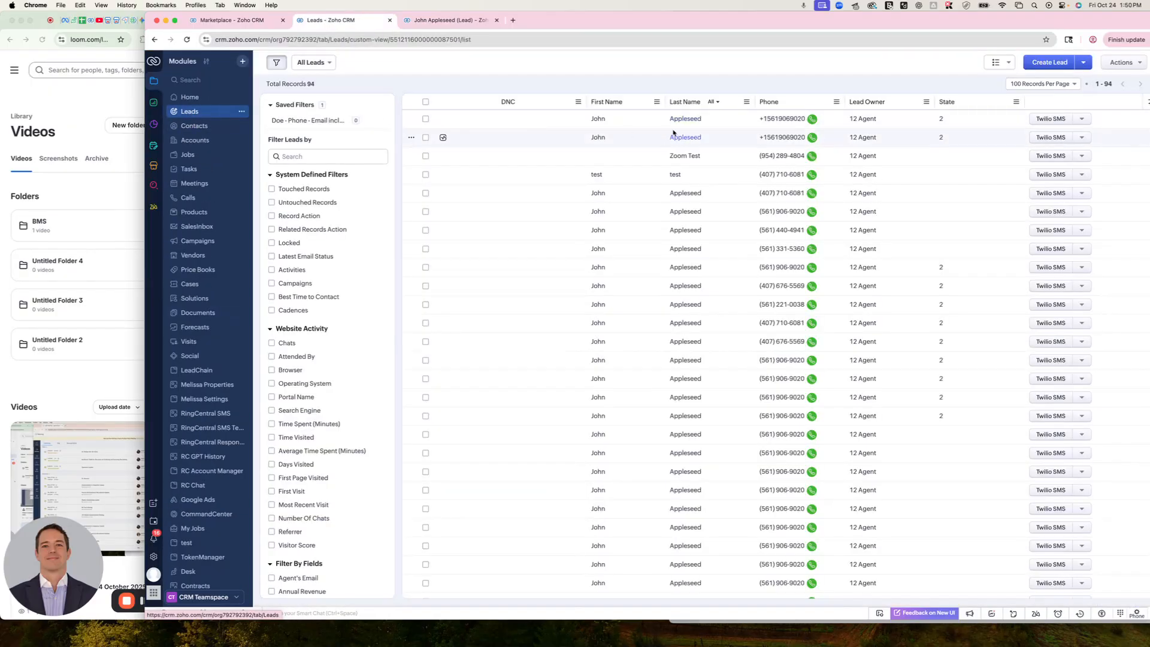
click(673, 134)
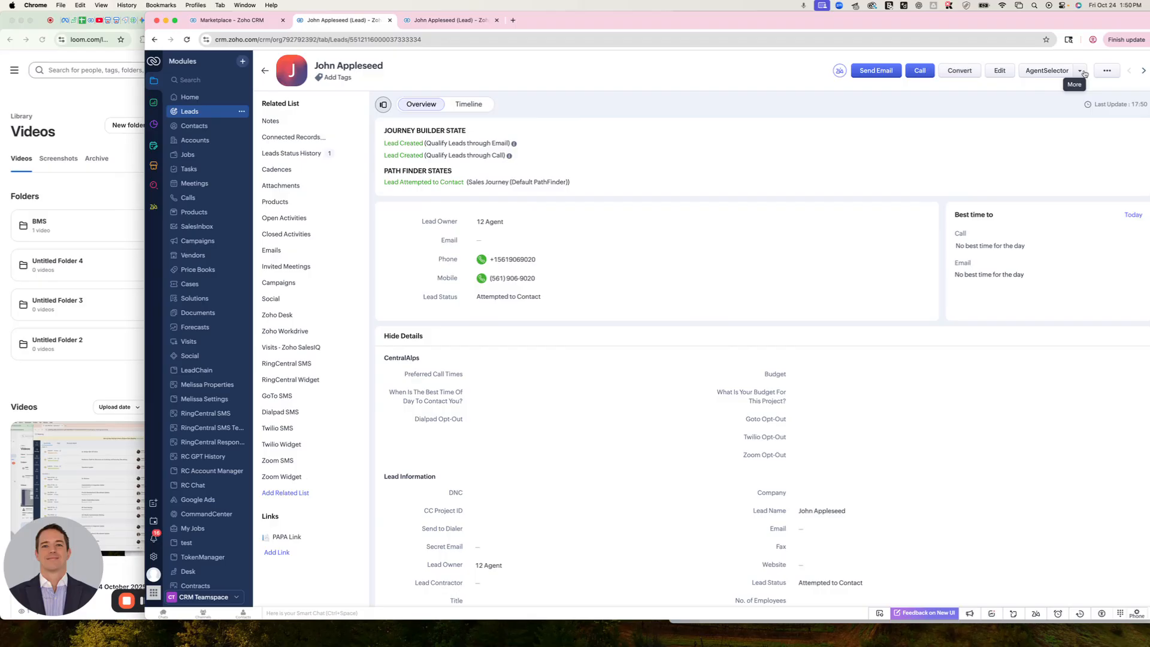
click(1084, 72)
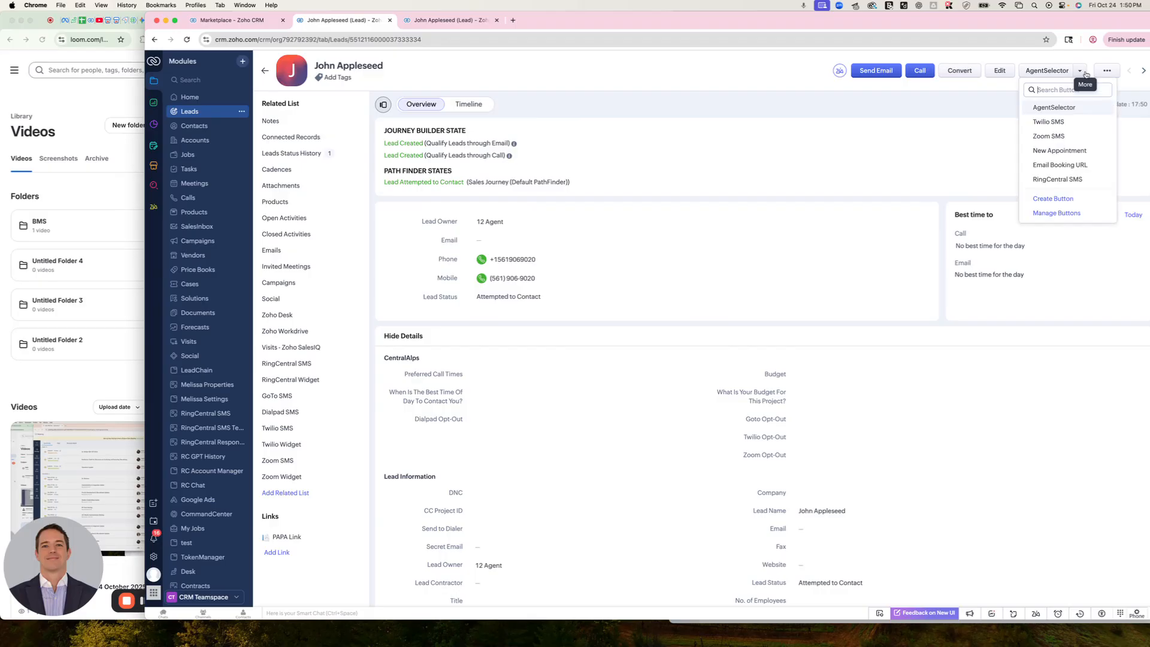
click(1053, 136)
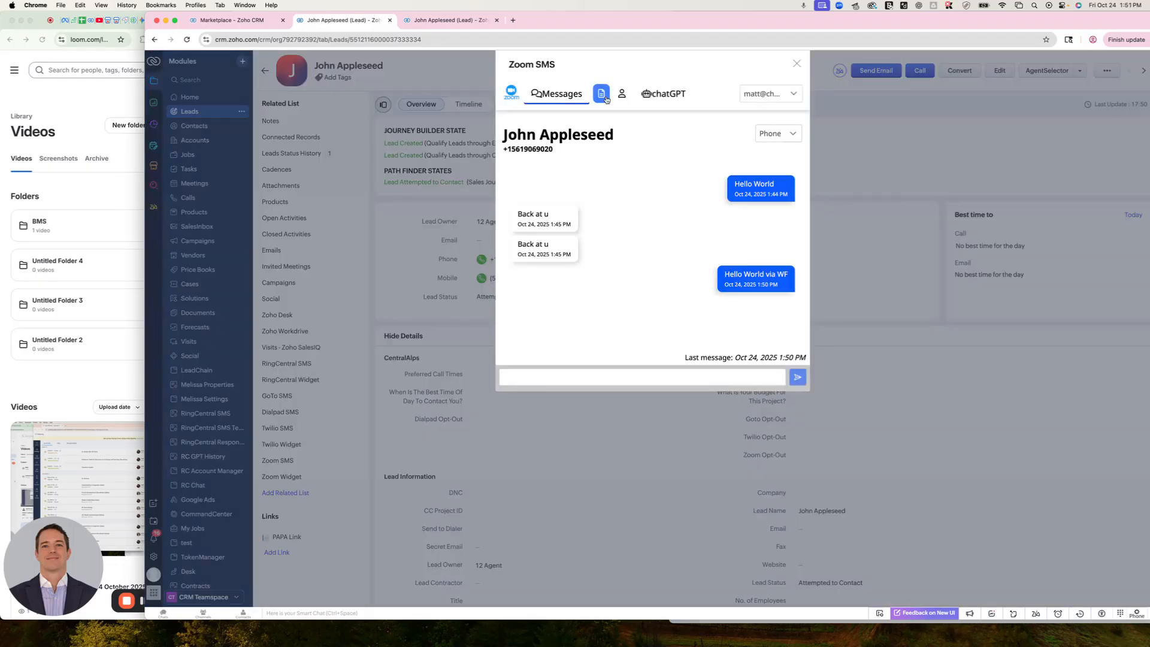
click(663, 93)
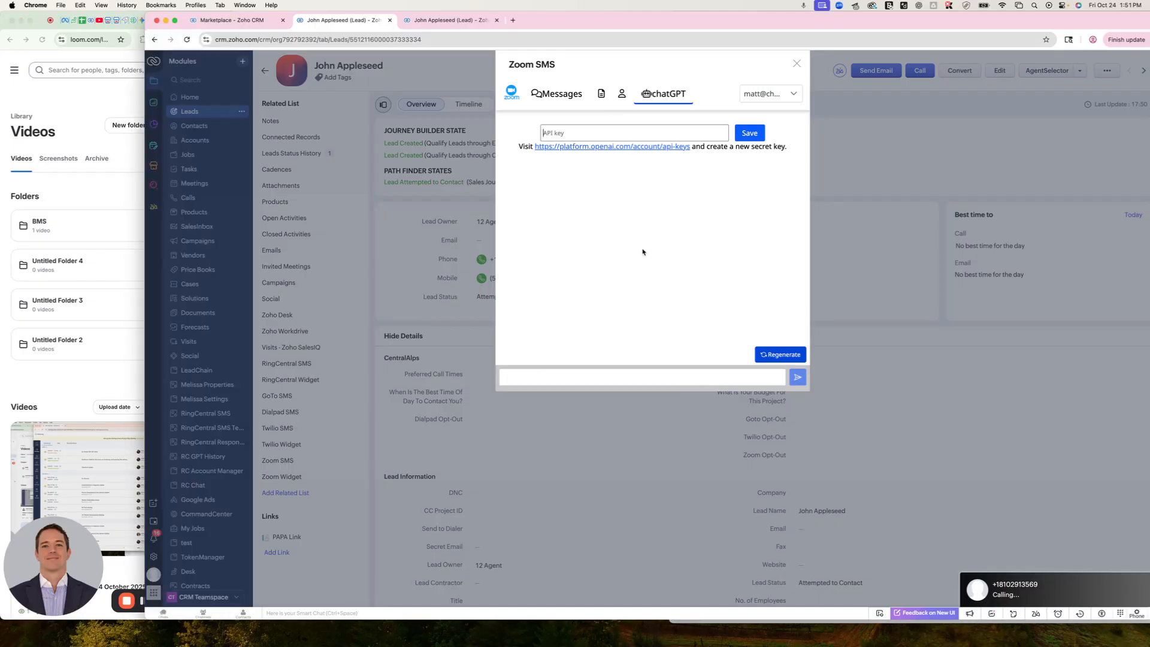
click(556, 93)
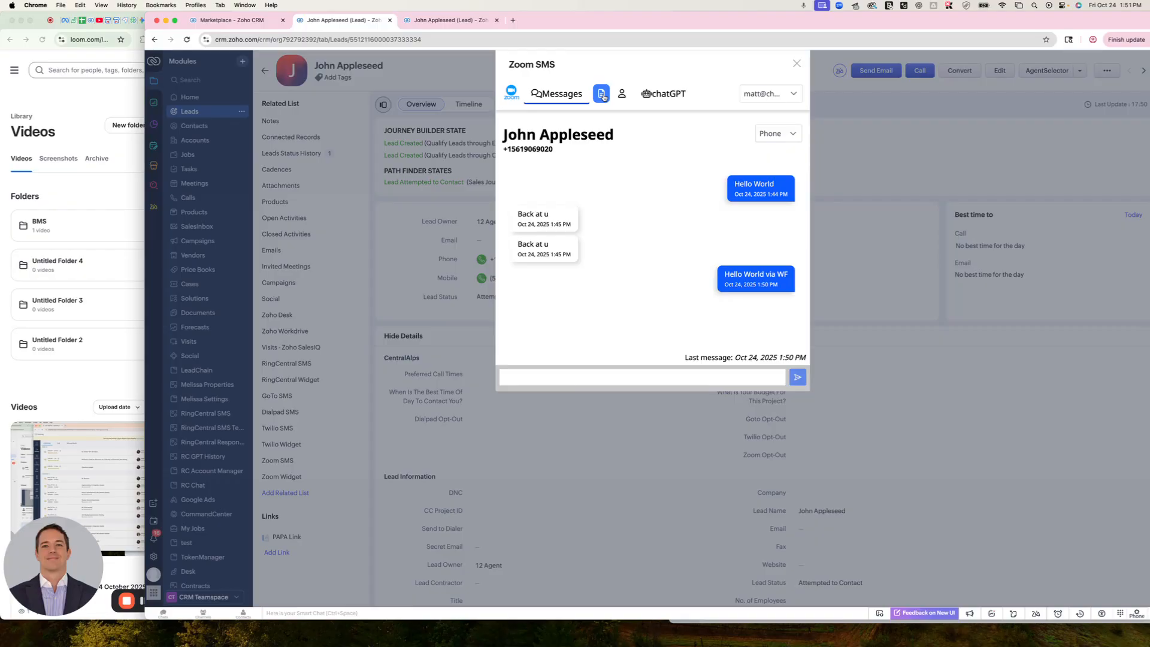
Start a new Zoom template from the lead's SMS templates, naming it Welcome and setting Used At to Leads
click(601, 95)
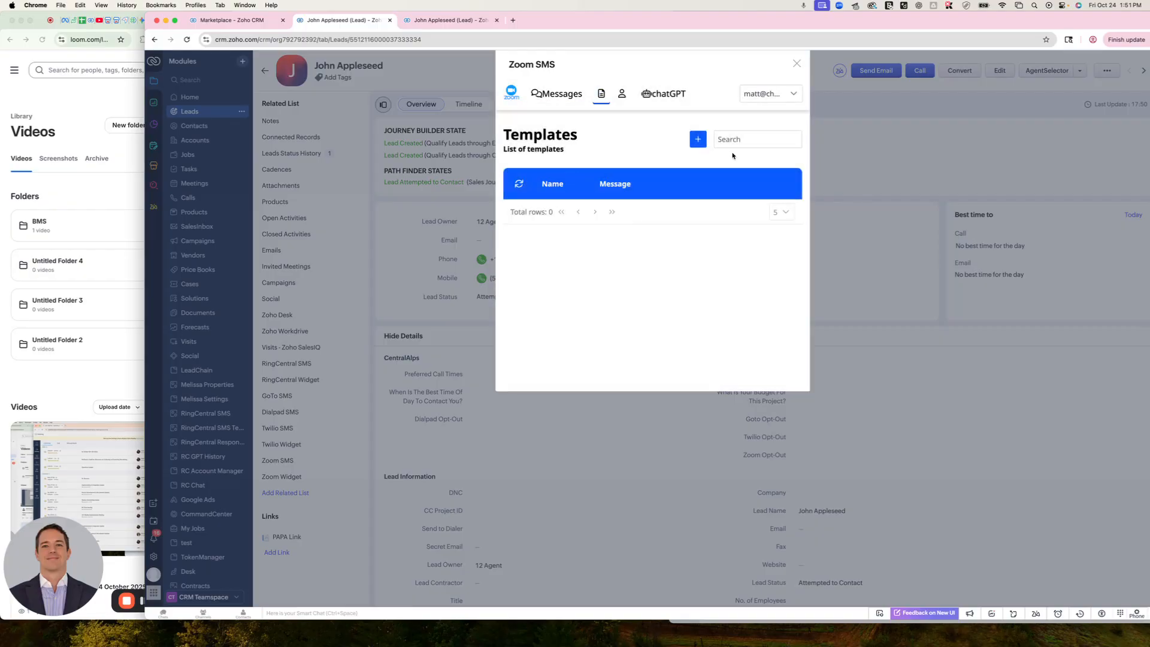
click(698, 140)
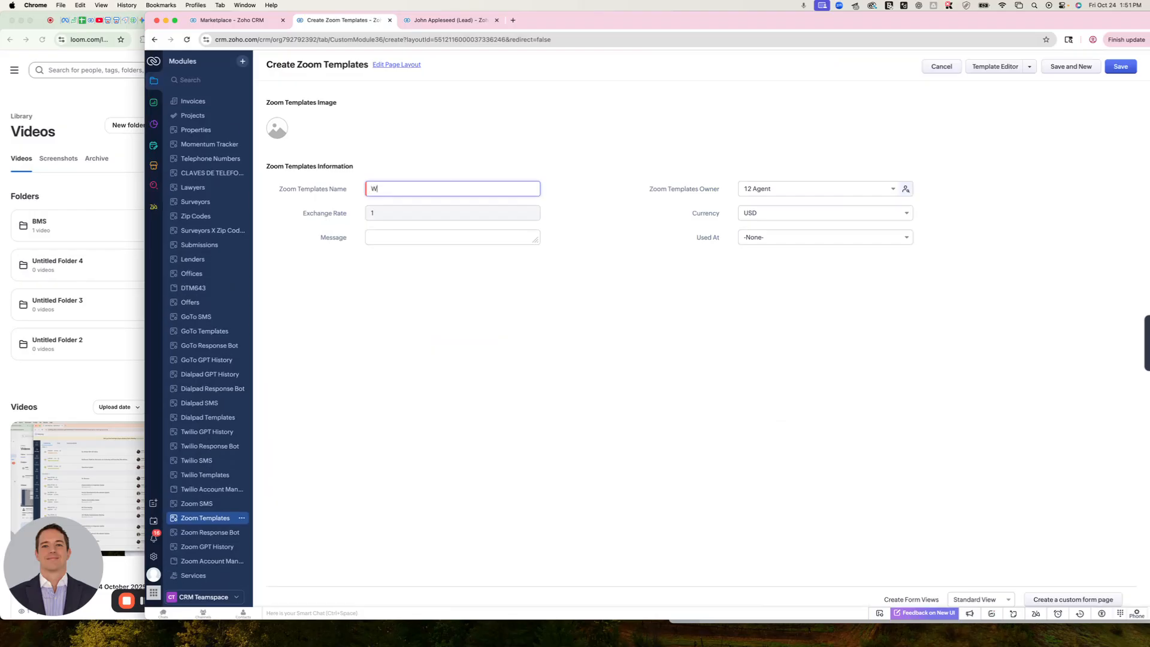
text(Welcome)
click(796, 246)
click(786, 271)
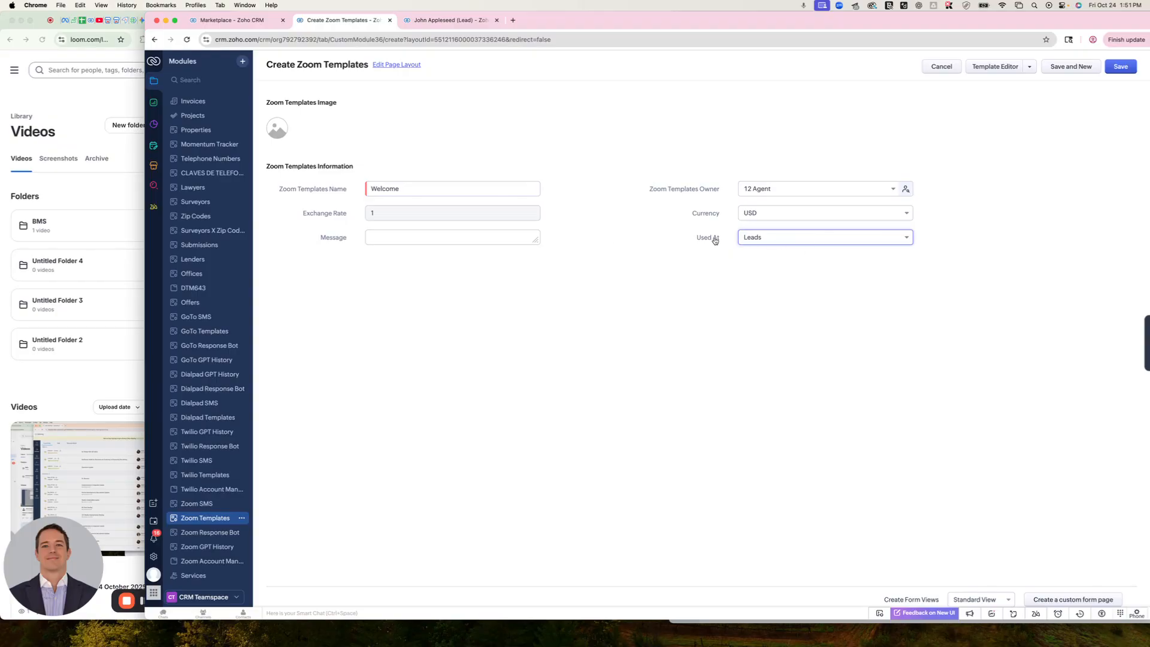
Enter "Testing templates" as the message of the Welcome template and save the template
click(439, 239)
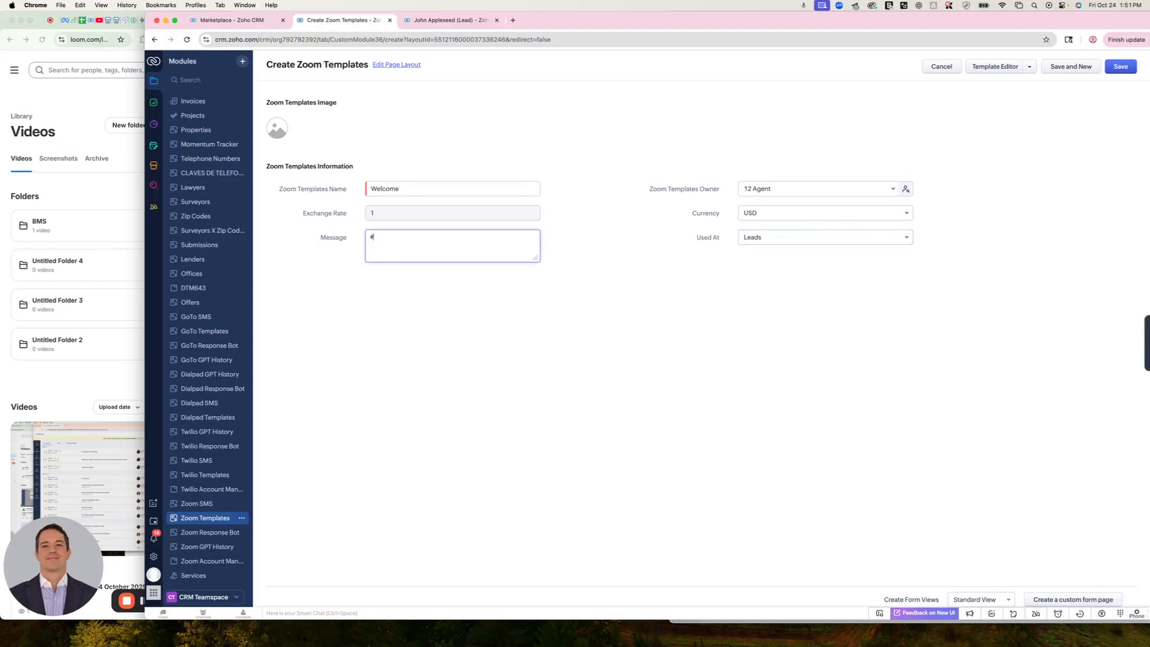
text(#lead)
key(super+a)
key(BackSpace)
text(Testing templat)
click(1120, 67)
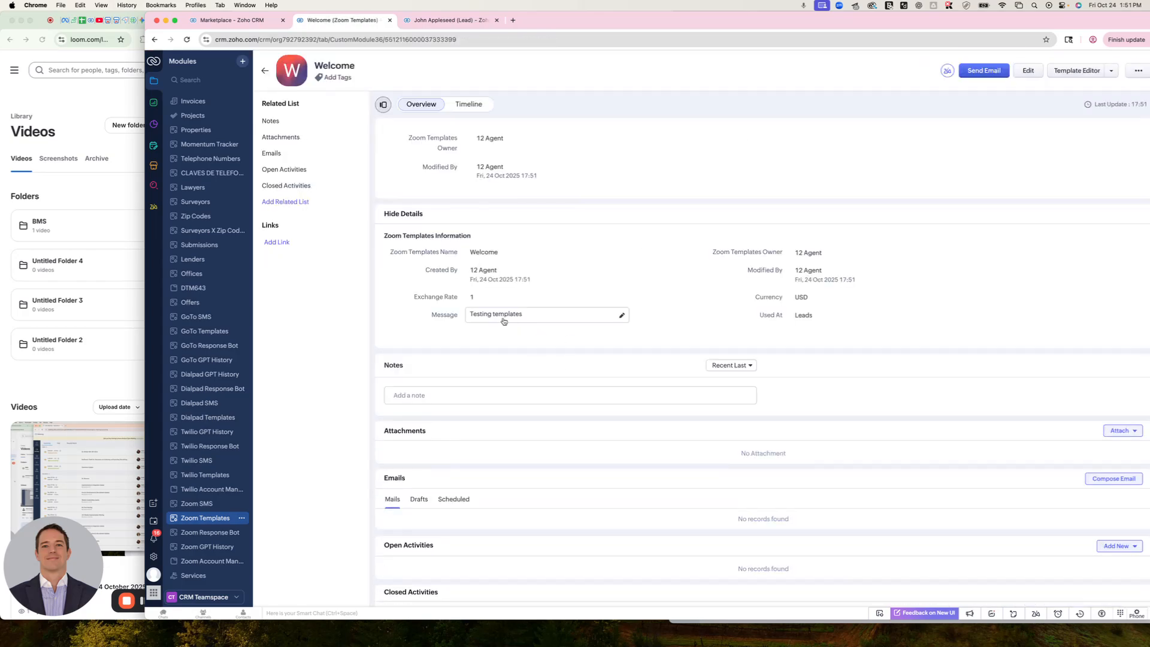
Open the Welcome template in the Template Editor and add a "Hello" line with the Lead module's Company merge field
click(1079, 71)
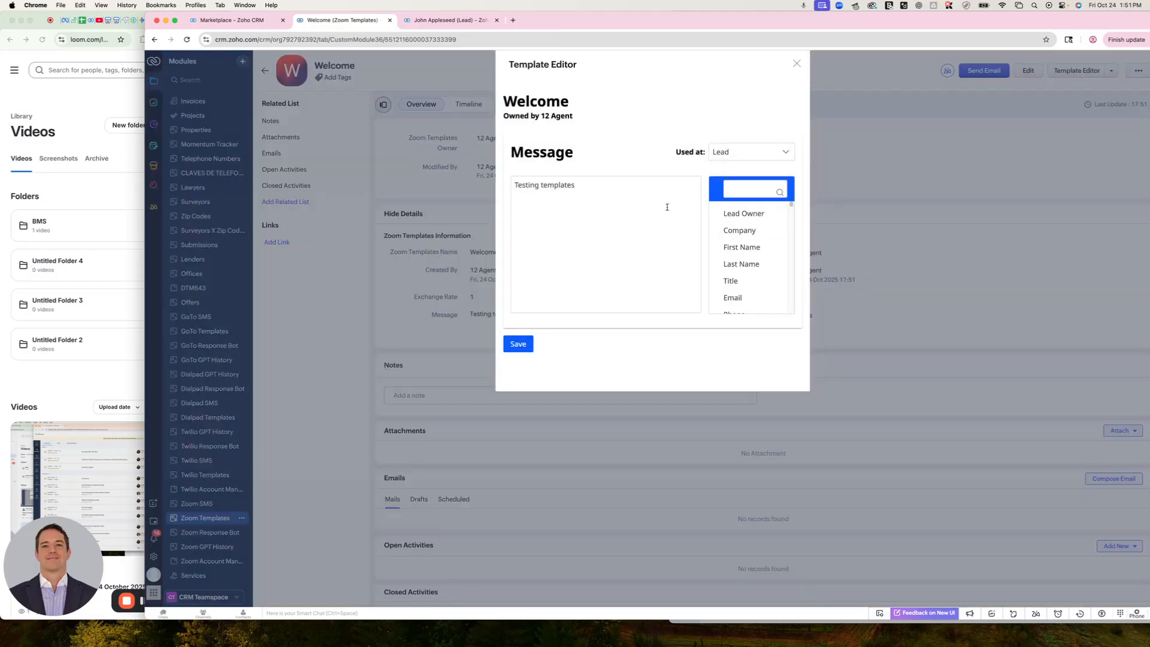
click(797, 64)
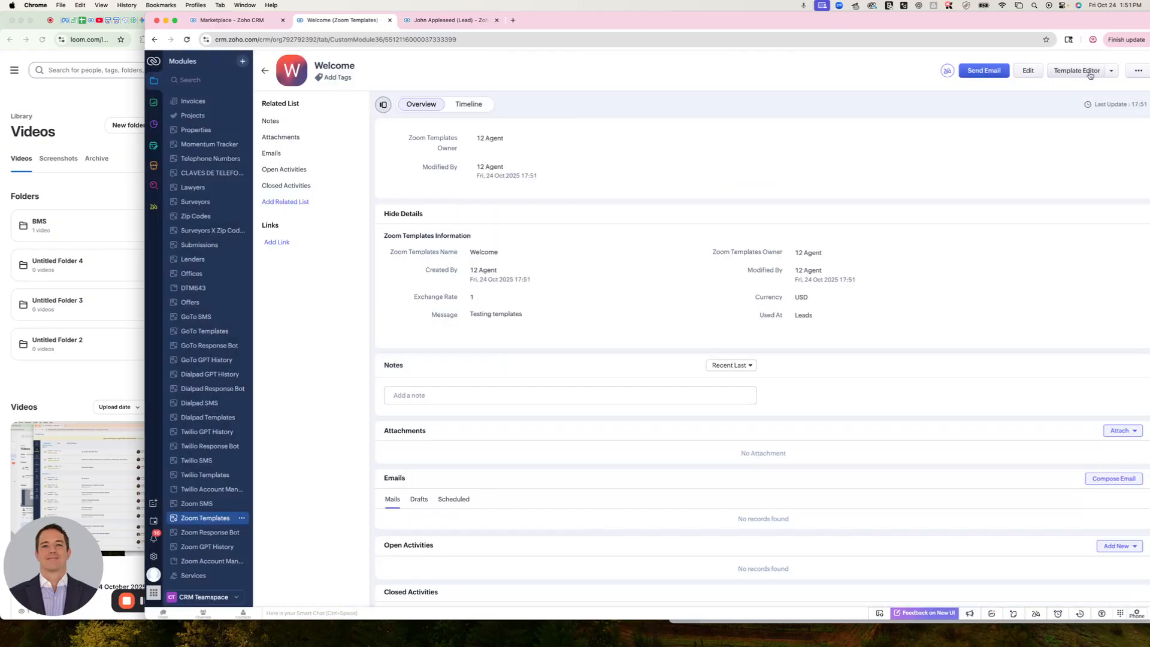
click(1077, 71)
click(622, 190)
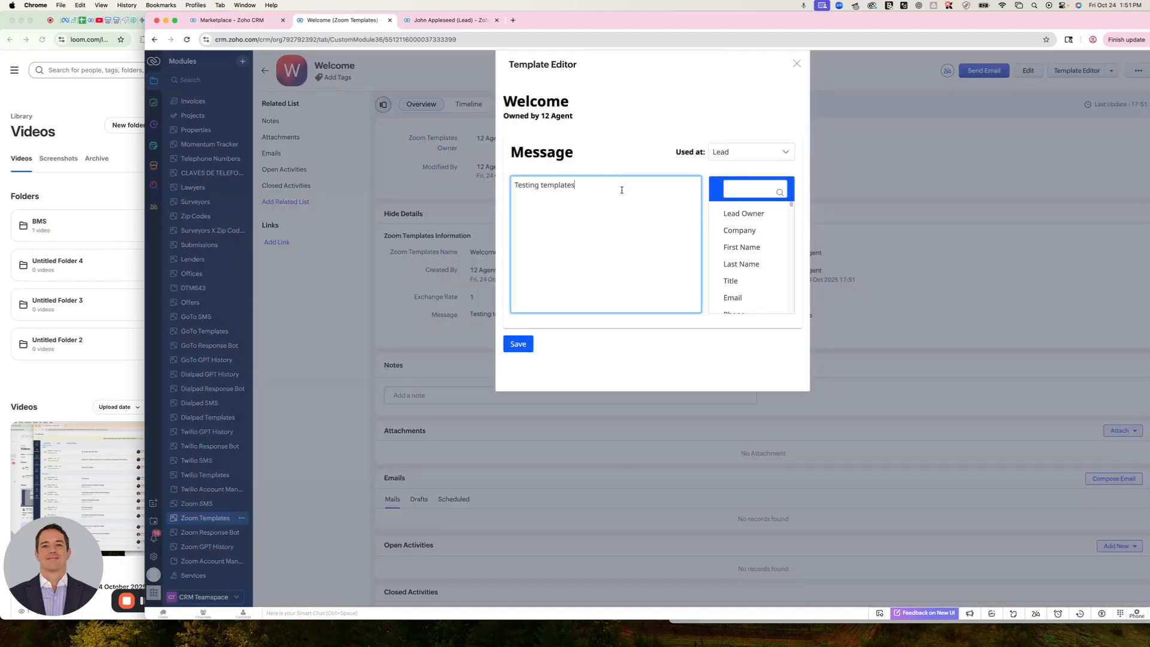
click(786, 154)
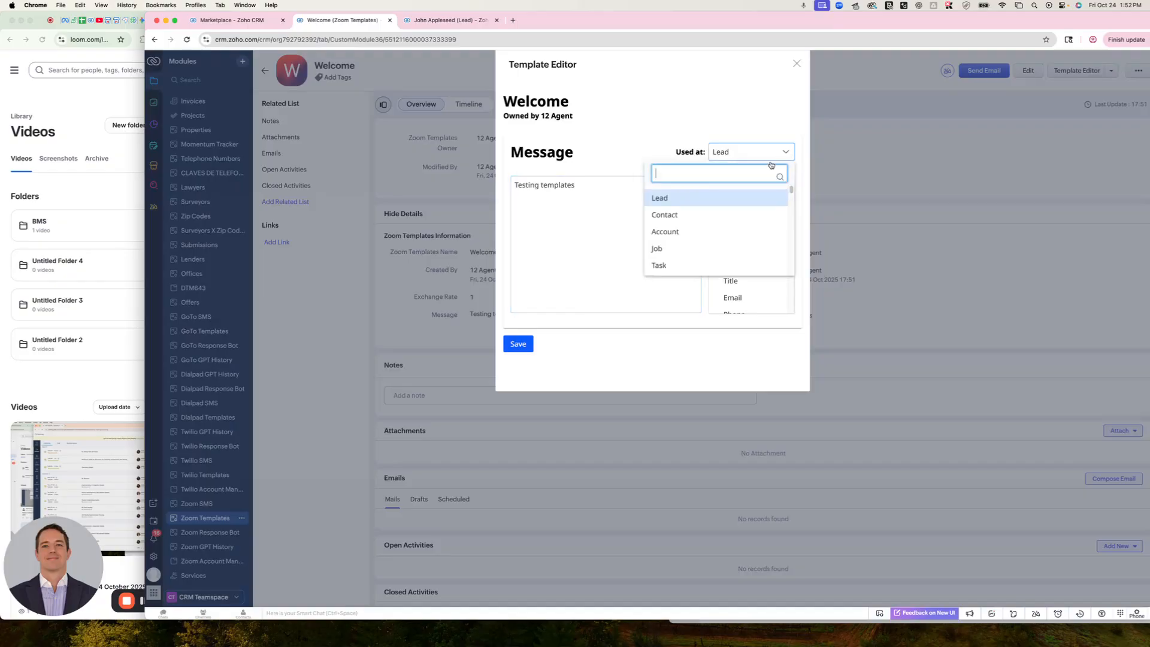
click(687, 204)
click(660, 187)
key(Return)
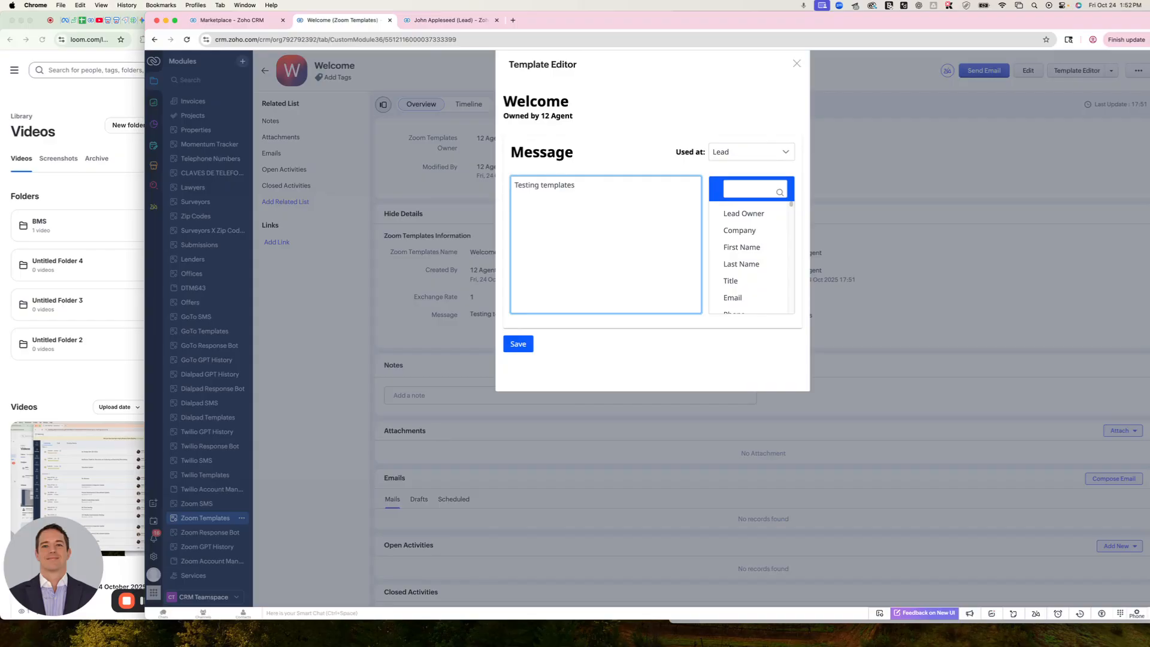
text(Hello)
click(739, 230)
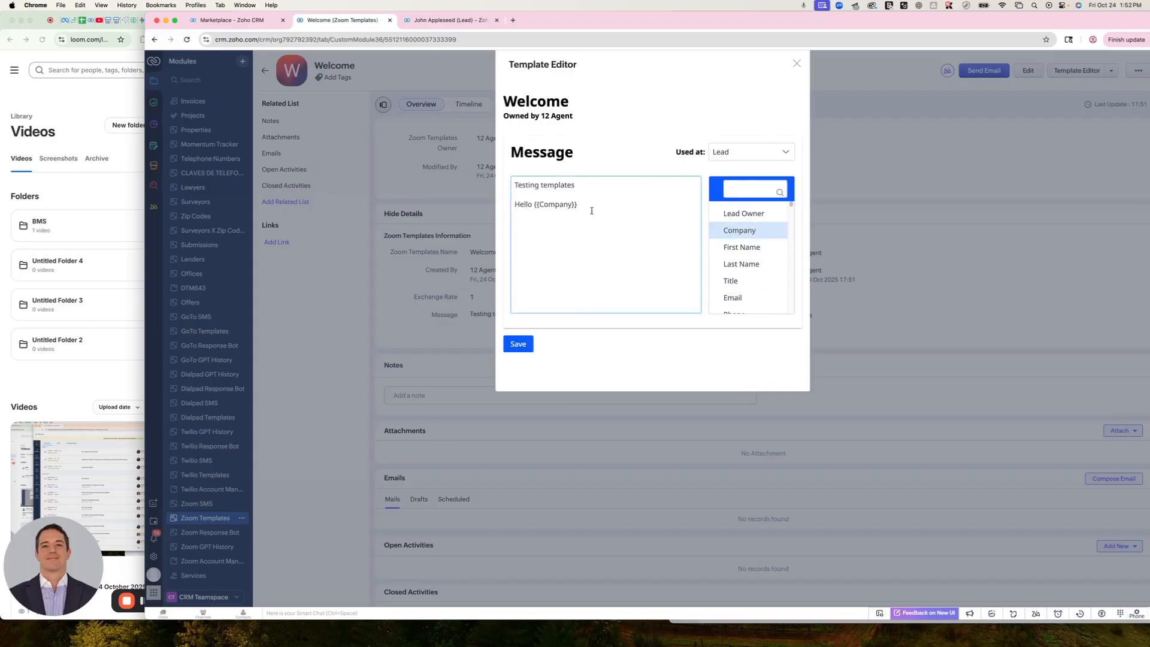
Replace the Company merge field with First Name and remove the "Testing templates" line from the message
click(596, 210)
drag(534, 206, 488, 176)
key(BackSpace)
click(755, 248)
key(Delete)
key(Delete)
key(Delete)
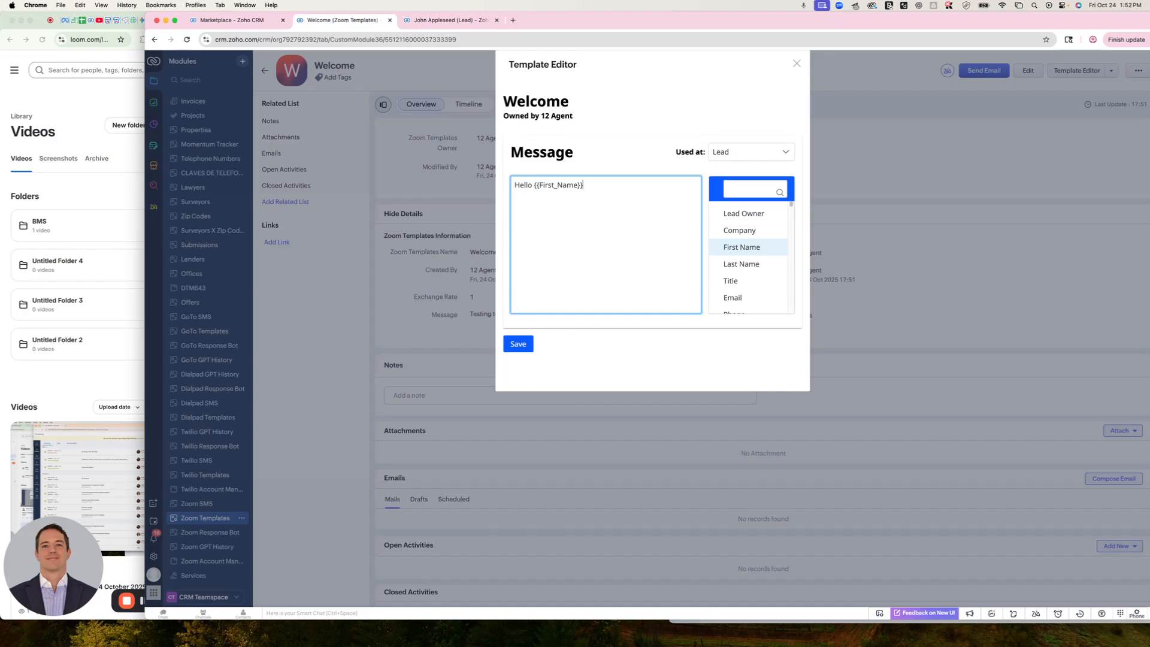
Add the line "Welcome how may I help?" below the greeting and save the template message
key(Return)
text(Welcome how may I help?)
click(518, 344)
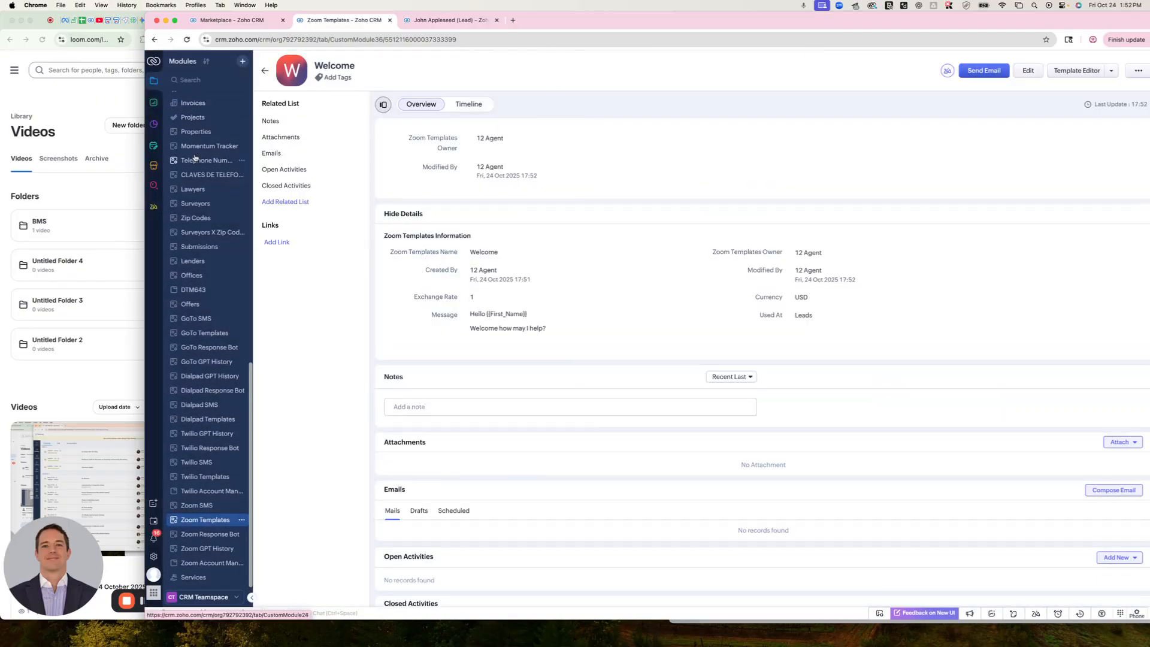
Return to the open lead record and bring up the templates list in its Zoom SMS window
scroll(203, 300, up, 10)
click(190, 113)
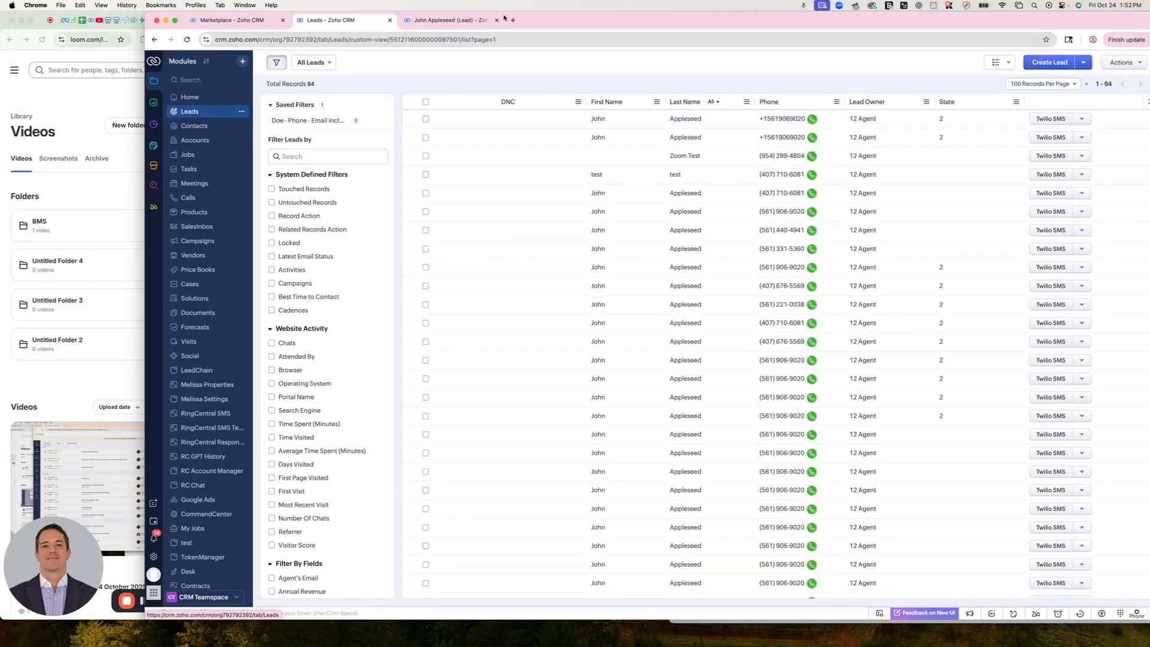
click(470, 23)
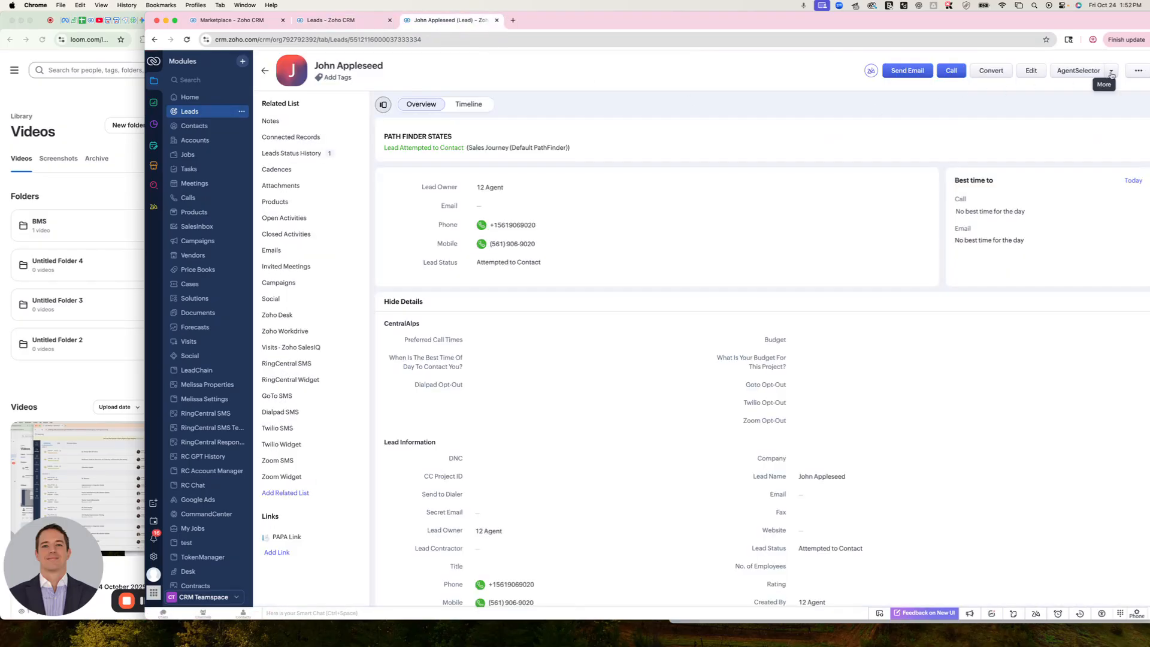
click(1111, 70)
click(1077, 136)
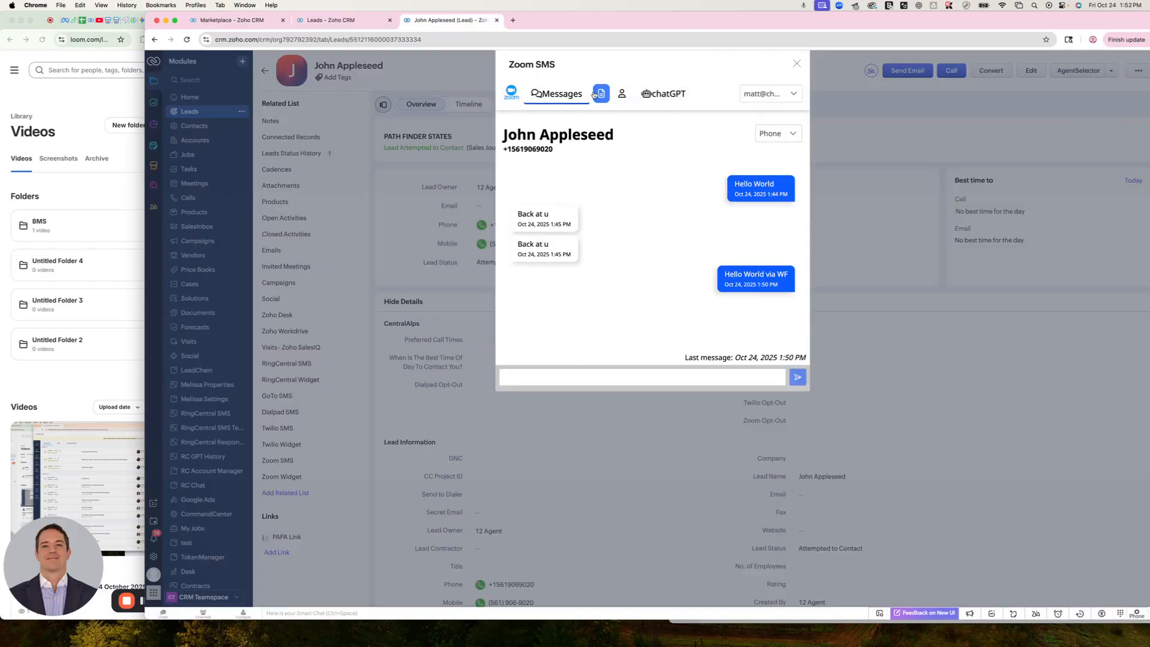
click(601, 93)
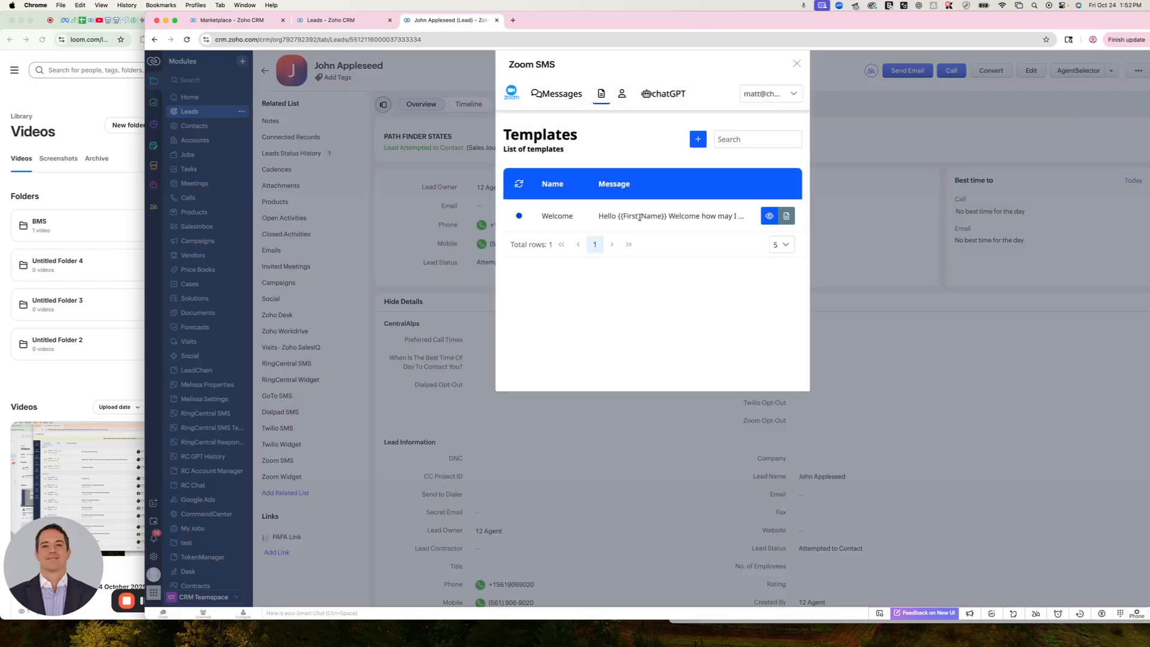
Fill out the Welcome template's text with the lead's data, use it as the message, and send it
click(769, 217)
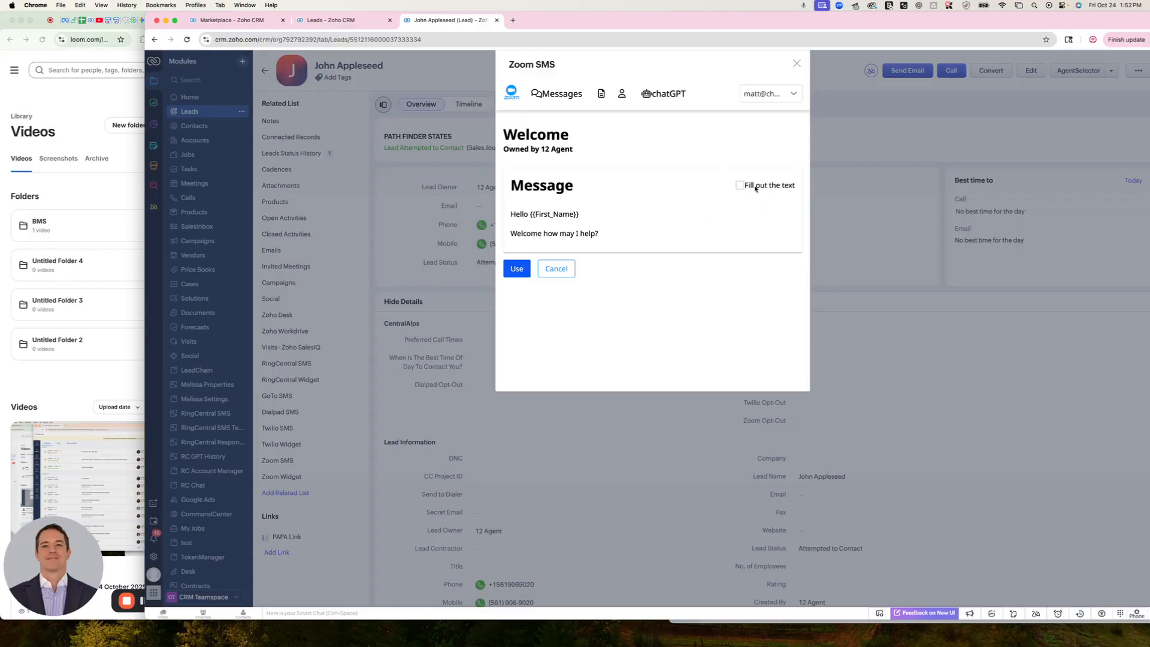
click(741, 185)
click(738, 185)
click(740, 185)
click(740, 186)
click(741, 186)
click(516, 268)
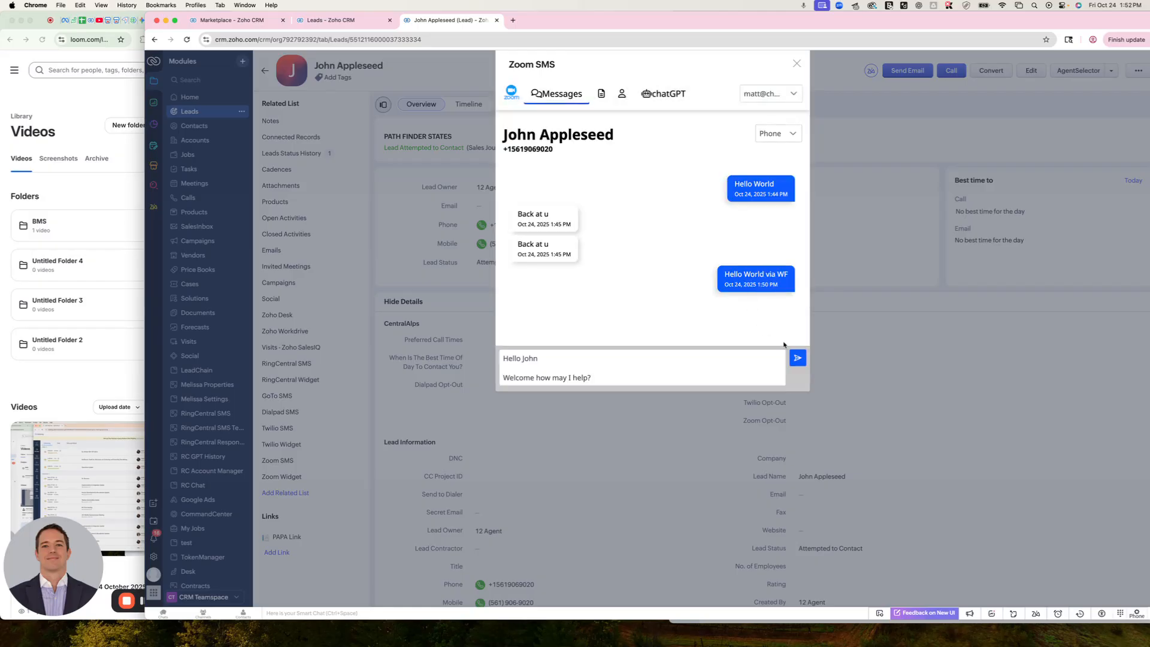
click(797, 358)
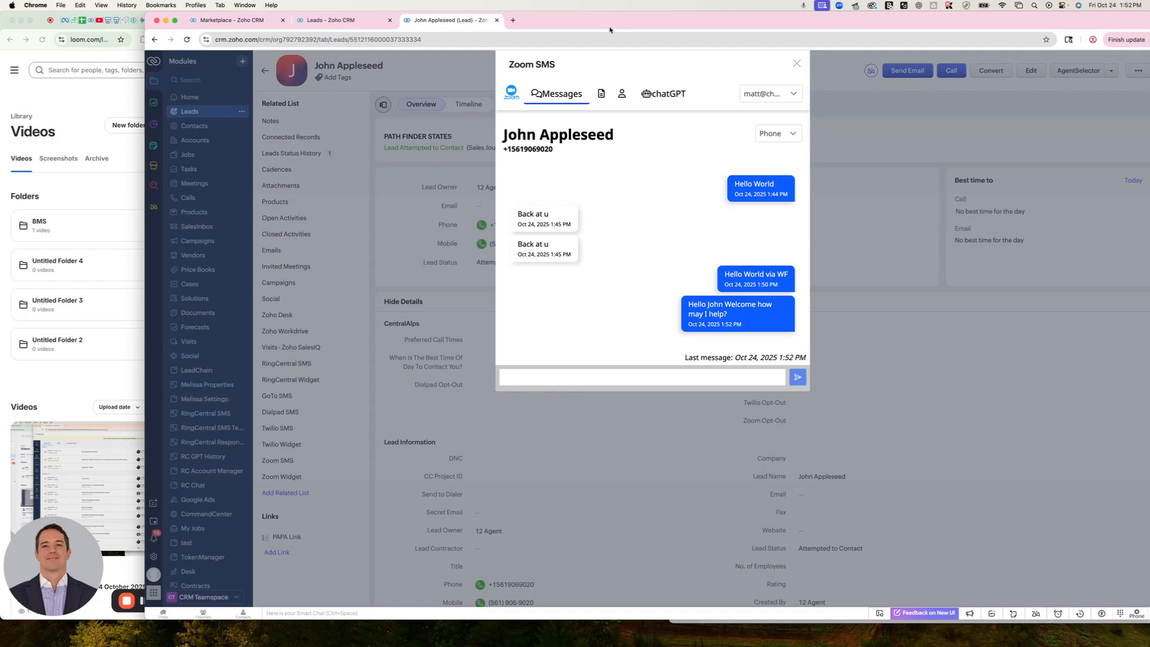
Review the templates list and the Account settings in the Zoom SMS window, and close the window
click(603, 95)
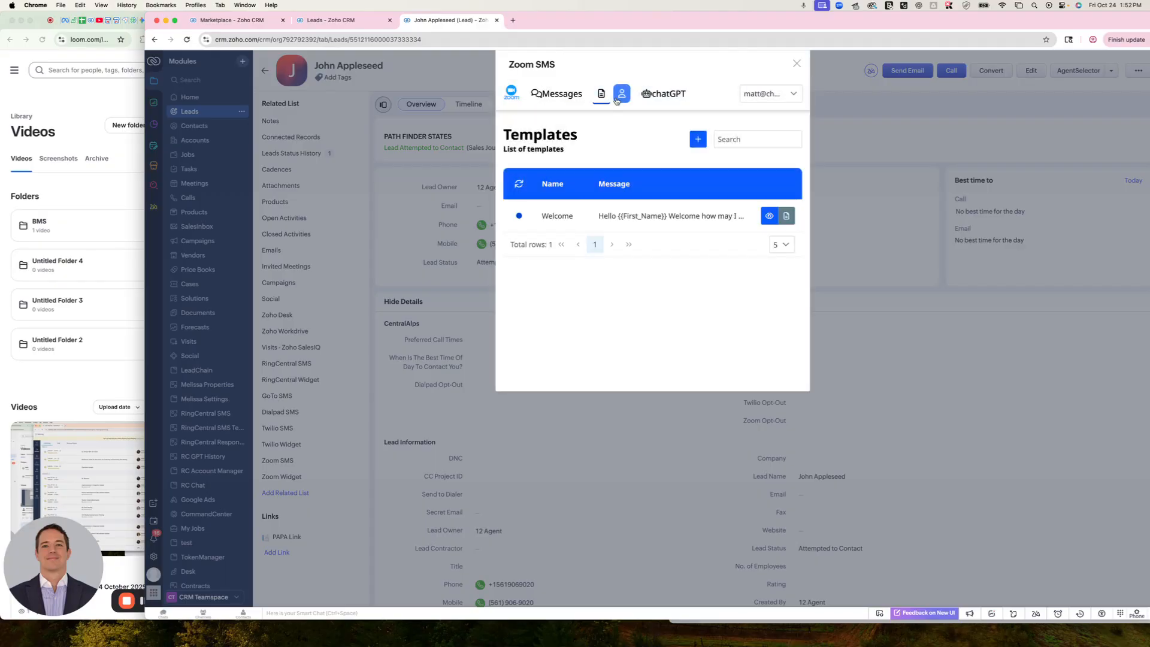
click(617, 98)
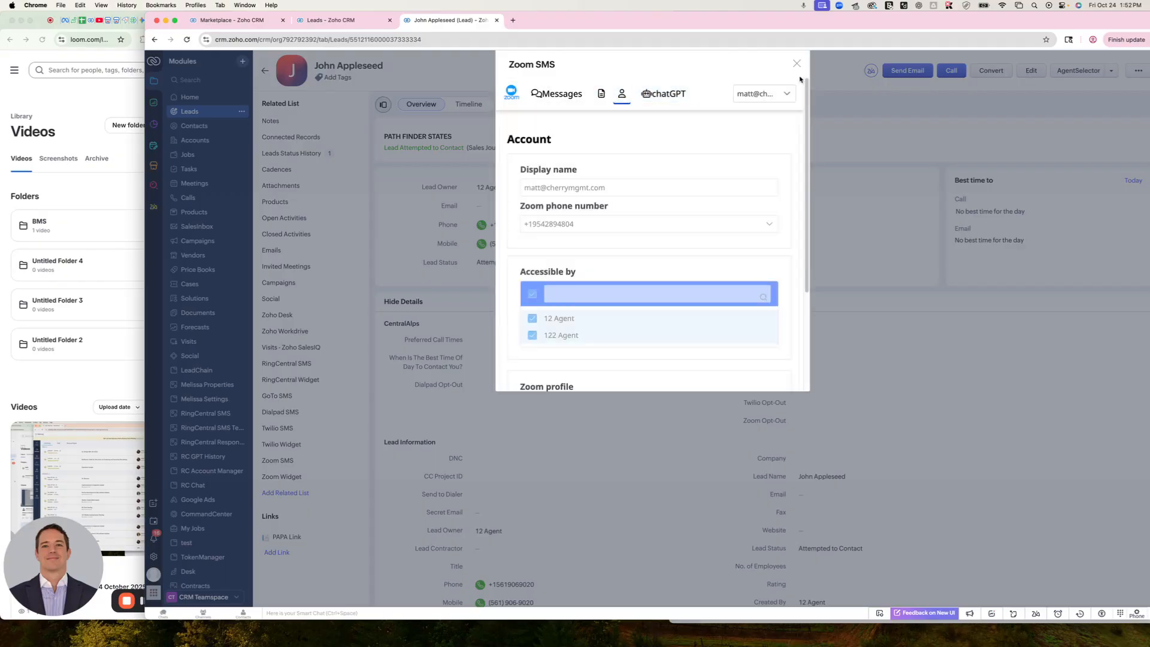
click(797, 64)
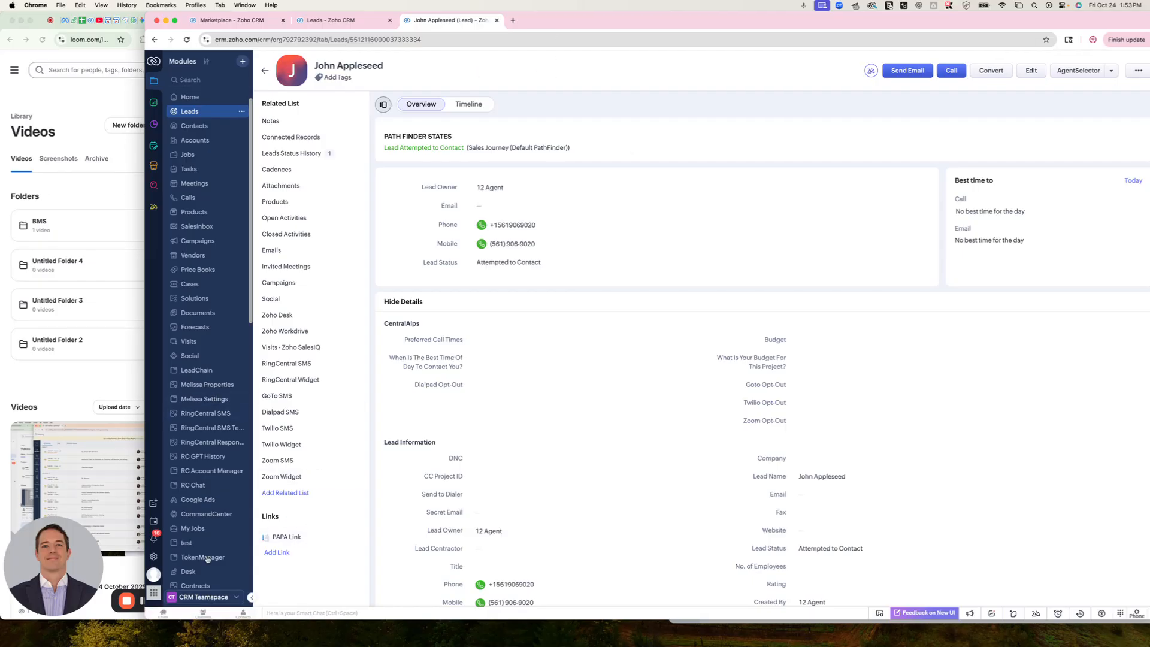
scroll(203, 570, down, 5)
scroll(206, 573, down, 5)
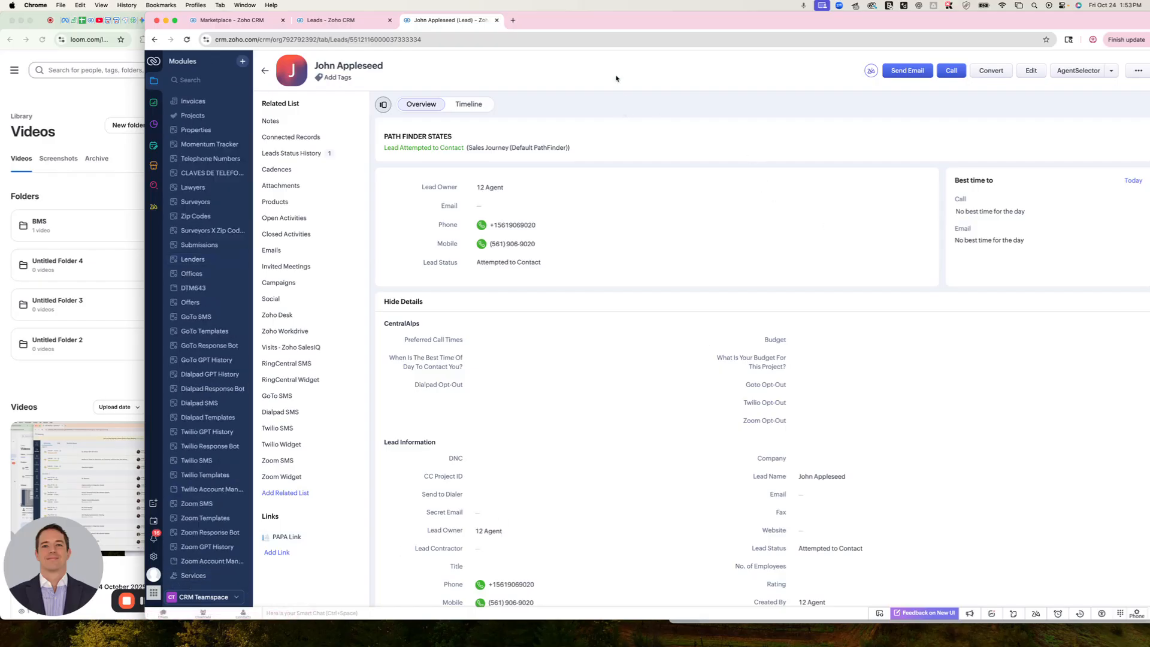
scroll(210, 335, up, 10)
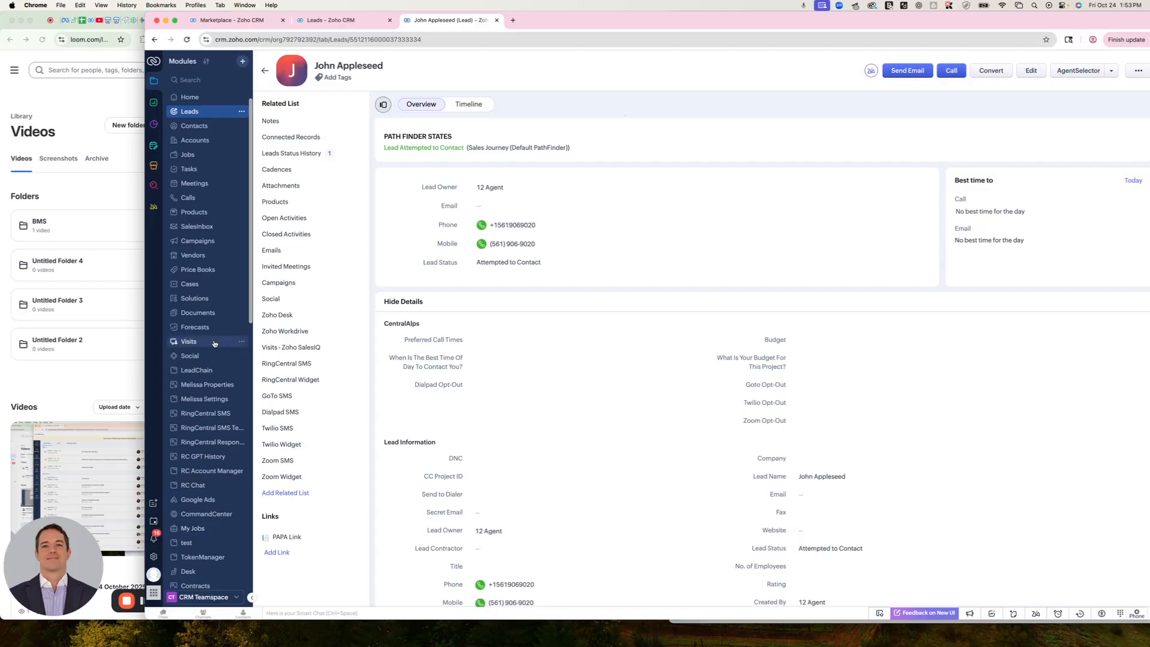